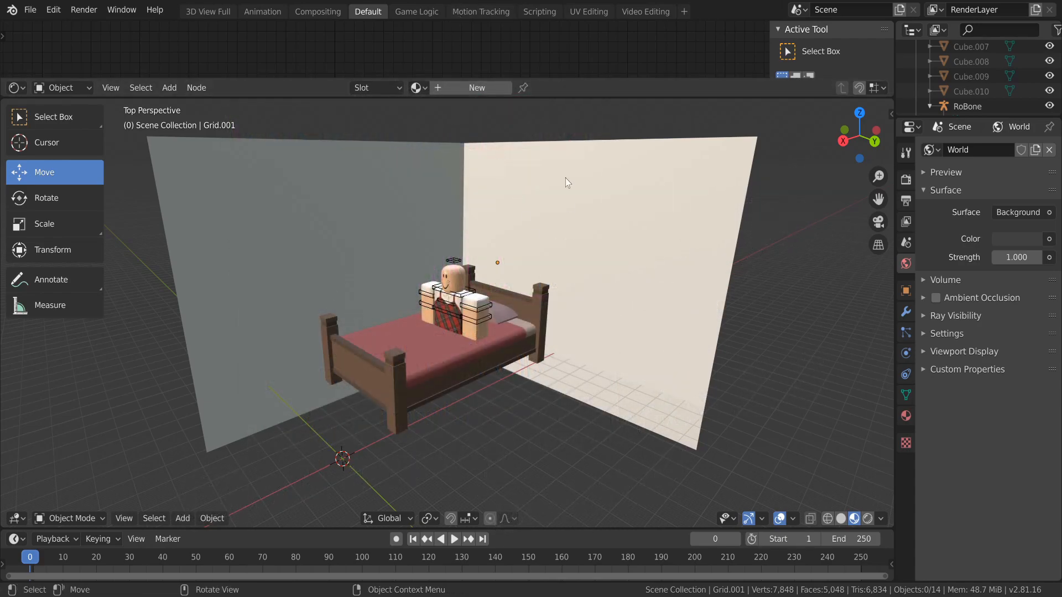
Examine the bedroom scene's two walls, bed and character from several angles using fly navigation
{"action": "key", "text": "shift+grave"}
{"action": "key", "text": "w"}
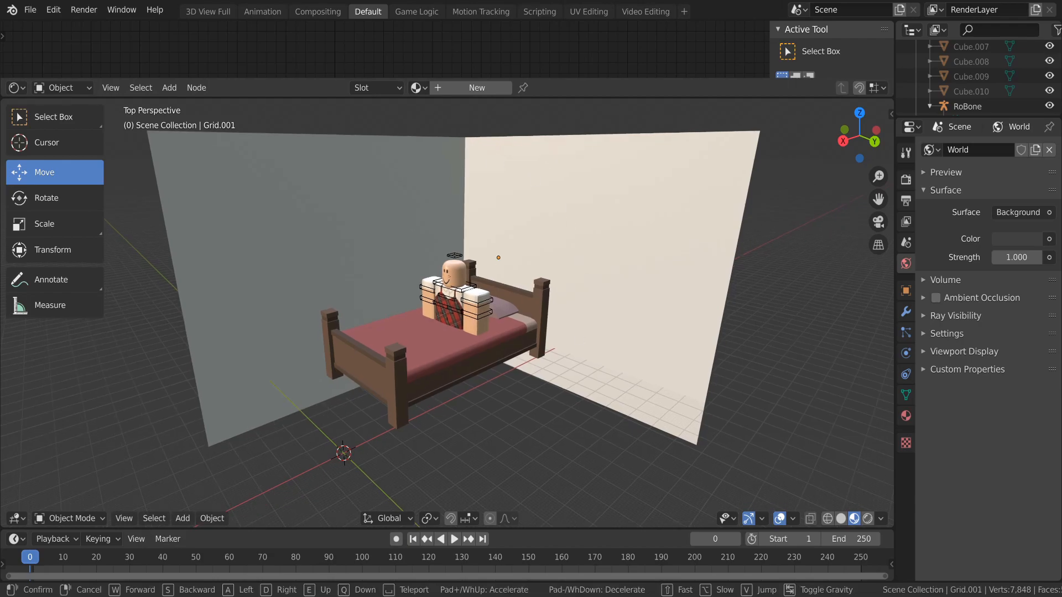
{"action": "key", "text": "s"}
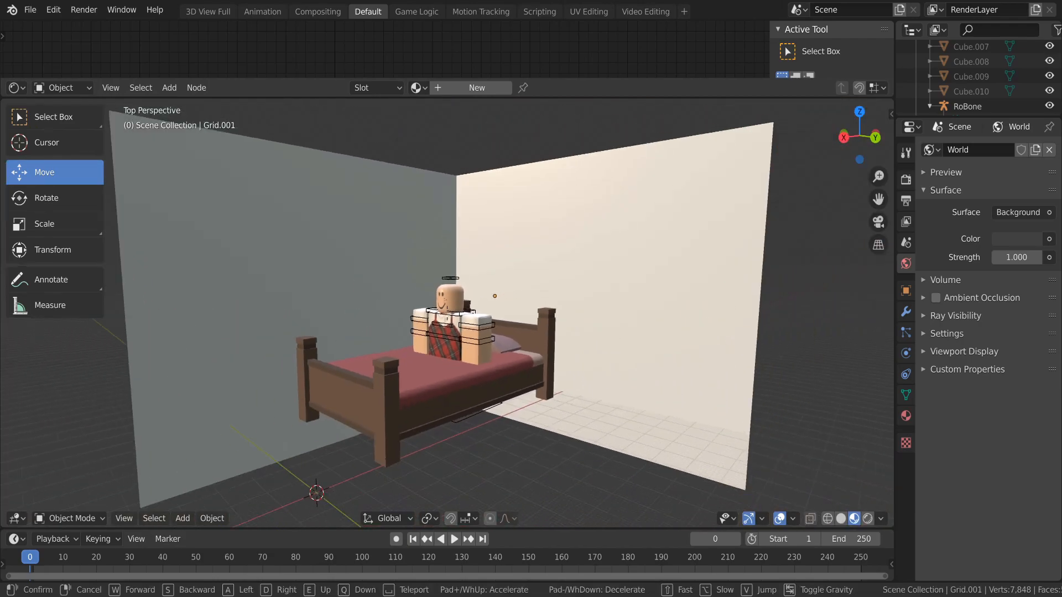
{"action": "left_click", "coordinate": [447, 312]}
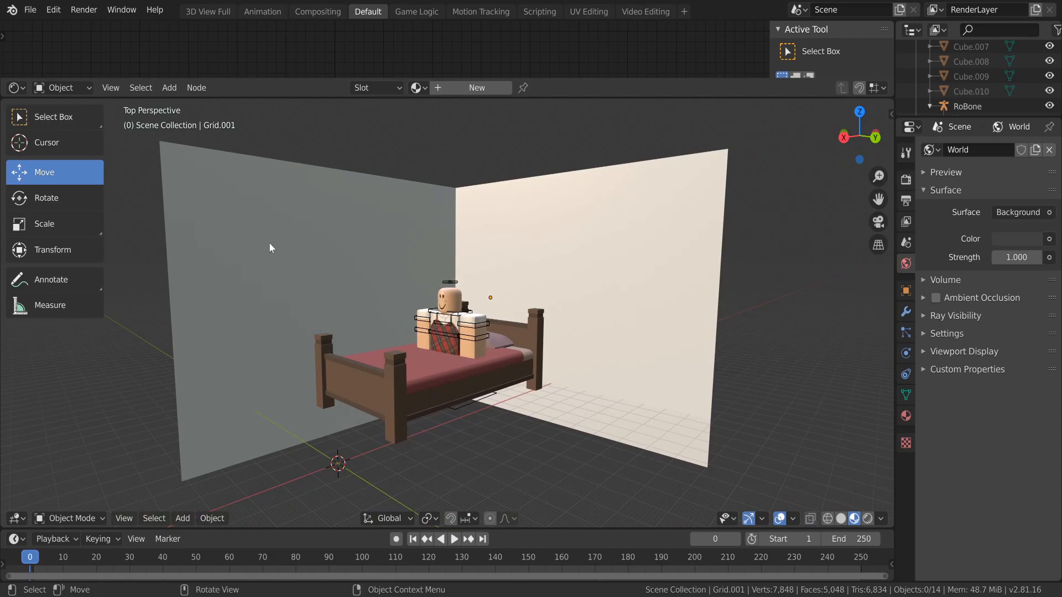
{"action": "key", "text": "shift+grave"}
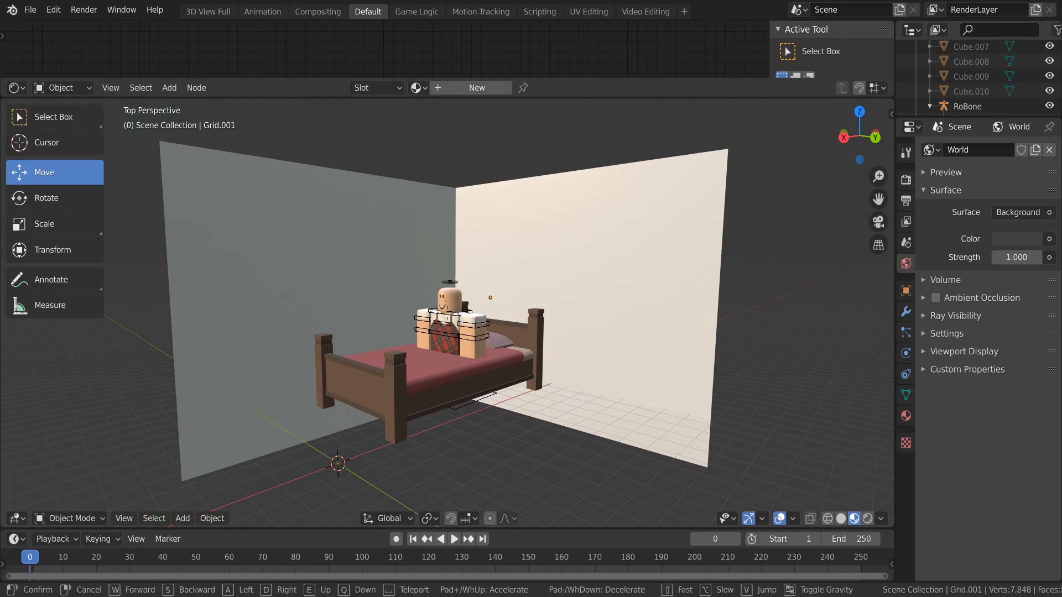
{"action": "key", "text": "w"}
{"action": "key", "text": "s"}
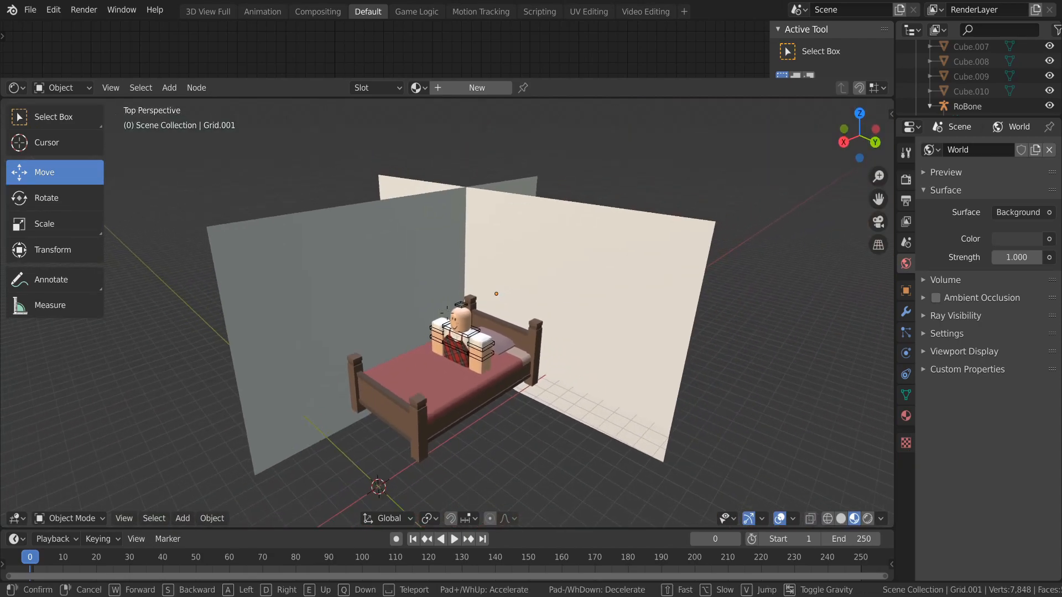
{"action": "key", "text": "w"}
{"action": "key", "text": "w"}
{"action": "left_click", "coordinate": [447, 313]}
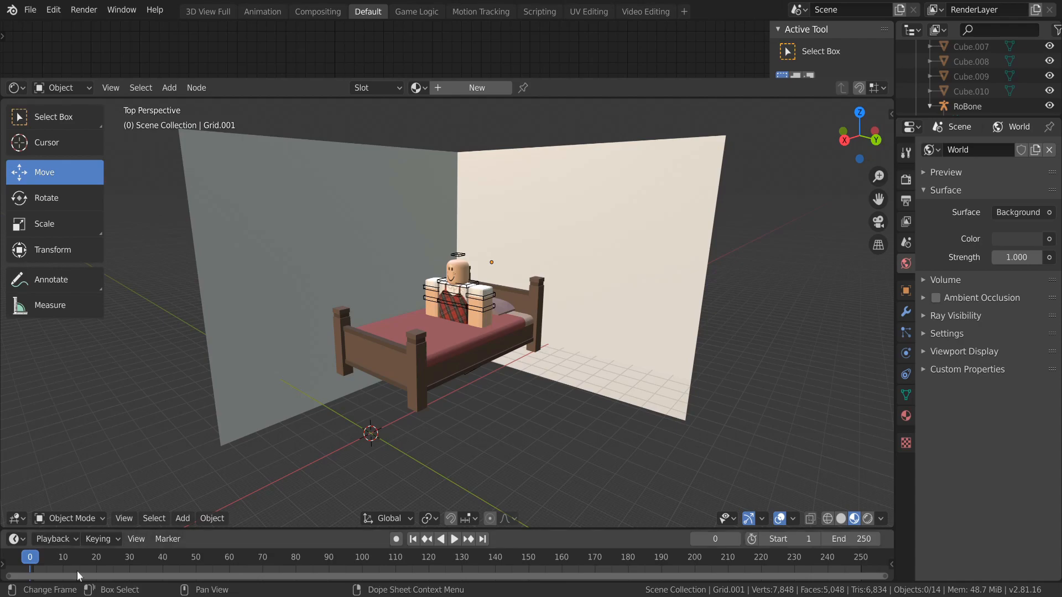
Make sure Object Mode is active and add a Grid mesh to the scene
{"action": "left_click", "coordinate": [69, 518]}
{"action": "left_click", "coordinate": [105, 522]}
{"action": "left_click", "coordinate": [39, 516]}
{"action": "left_click", "coordinate": [81, 522]}
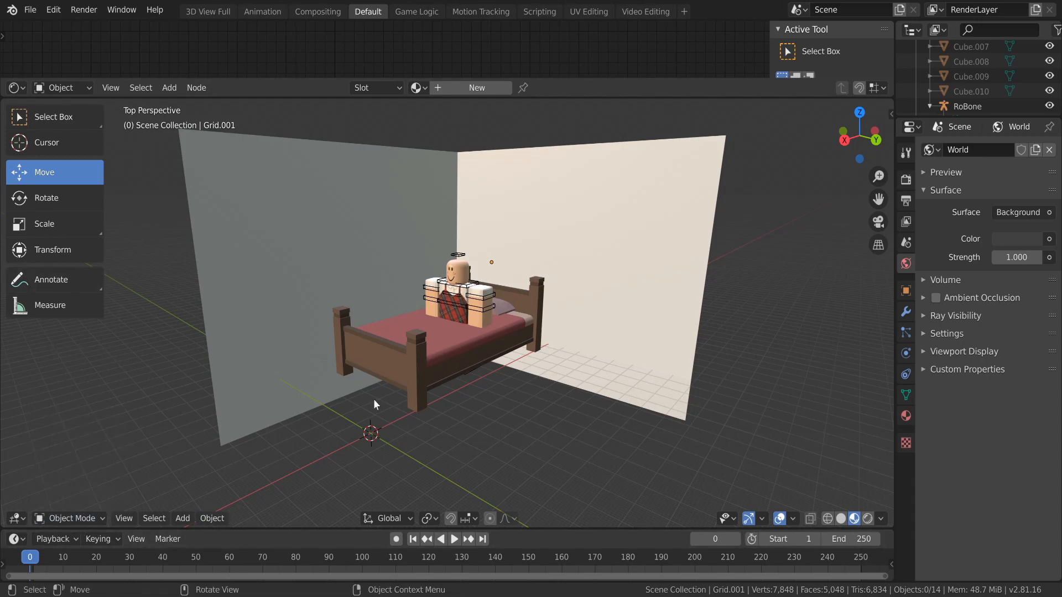
{"action": "left_click", "coordinate": [97, 516]}
{"action": "left_click", "coordinate": [97, 516]}
{"action": "left_click", "coordinate": [63, 520]}
{"action": "left_click", "coordinate": [71, 522]}
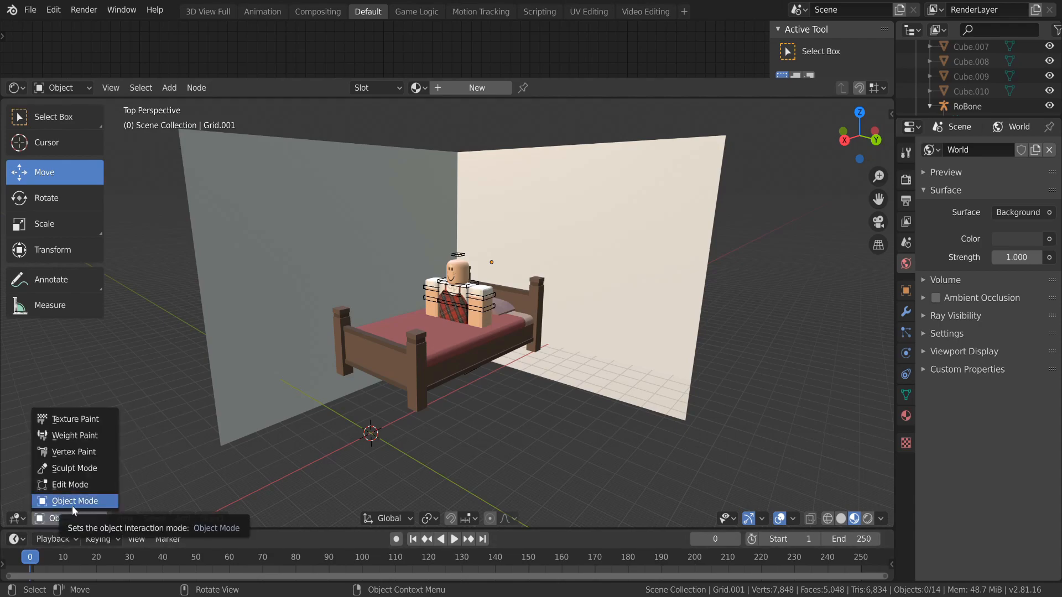
{"action": "left_click", "coordinate": [72, 501]}
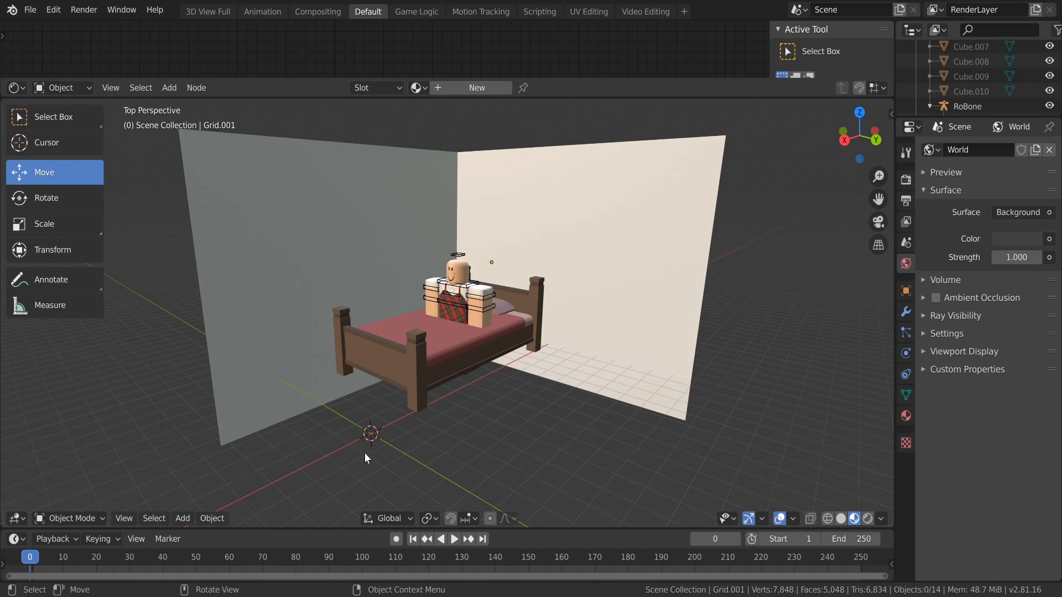
{"action": "key", "text": "shift+a"}
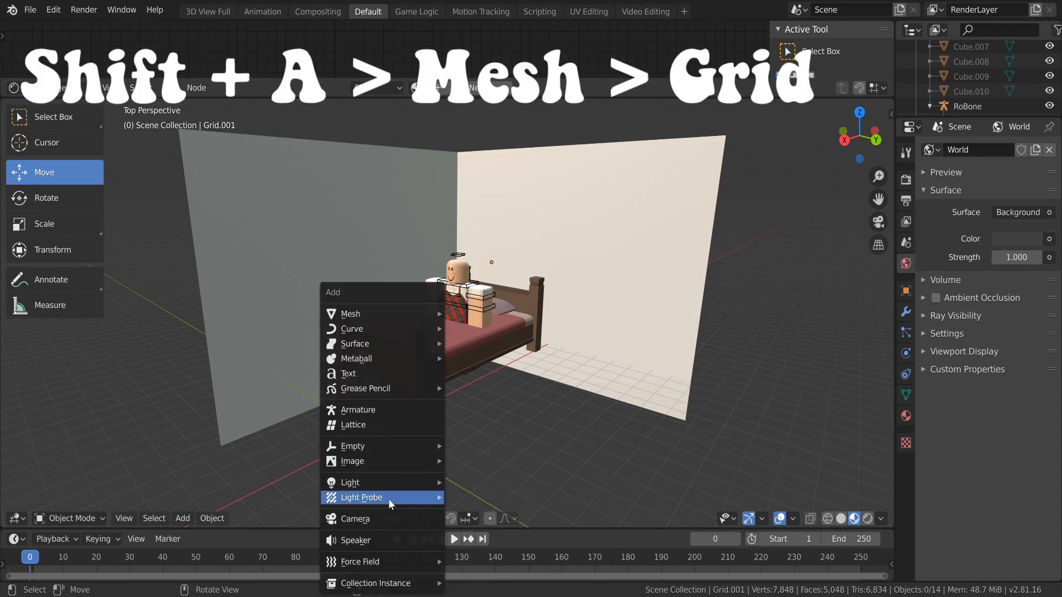
{"action": "mouse_move", "coordinate": [394, 313]}
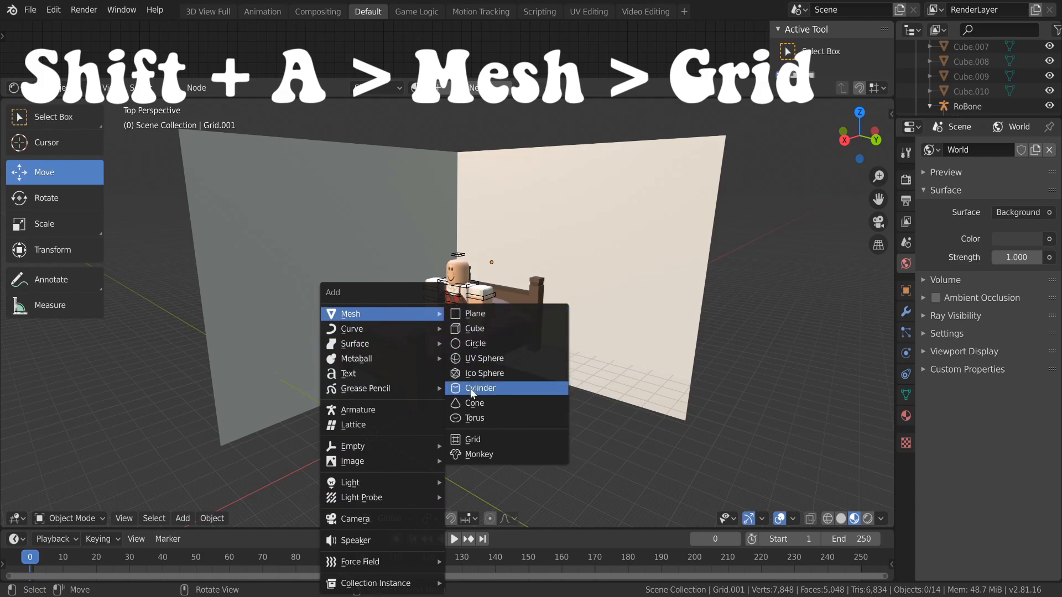
{"action": "left_click", "coordinate": [470, 438]}
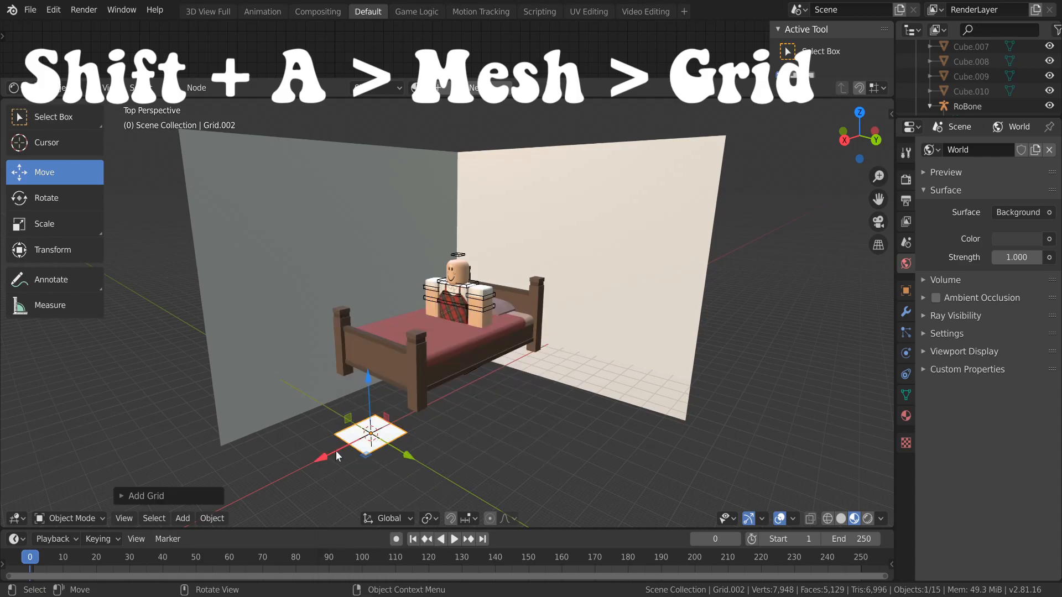
Fly around the new grid near the foot of the bed to examine its orientation relative to the room
{"action": "key", "text": "shift+grave"}
{"action": "key", "text": "s"}
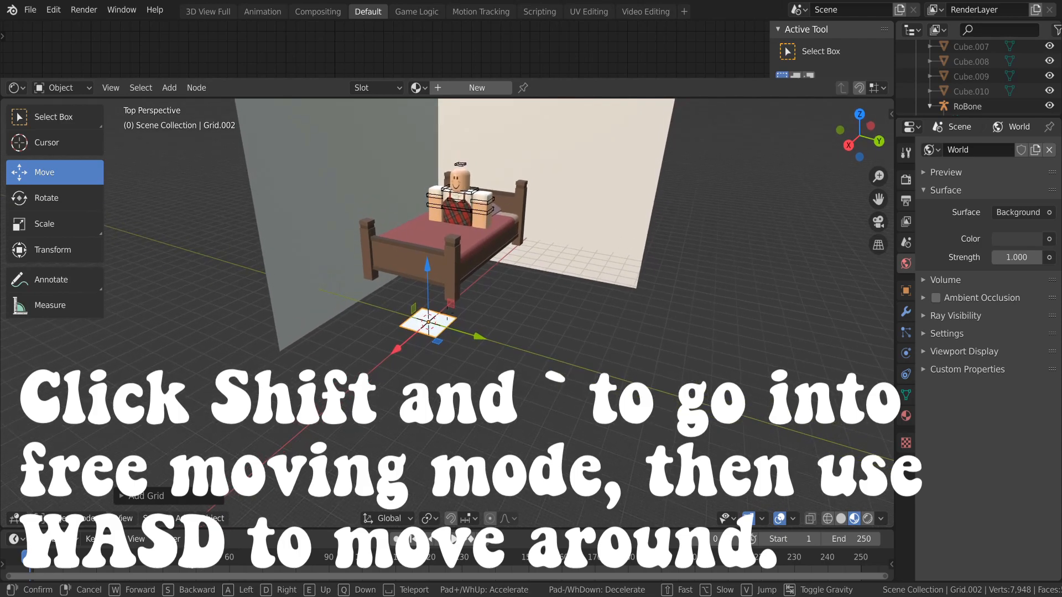
{"action": "key", "text": "w"}
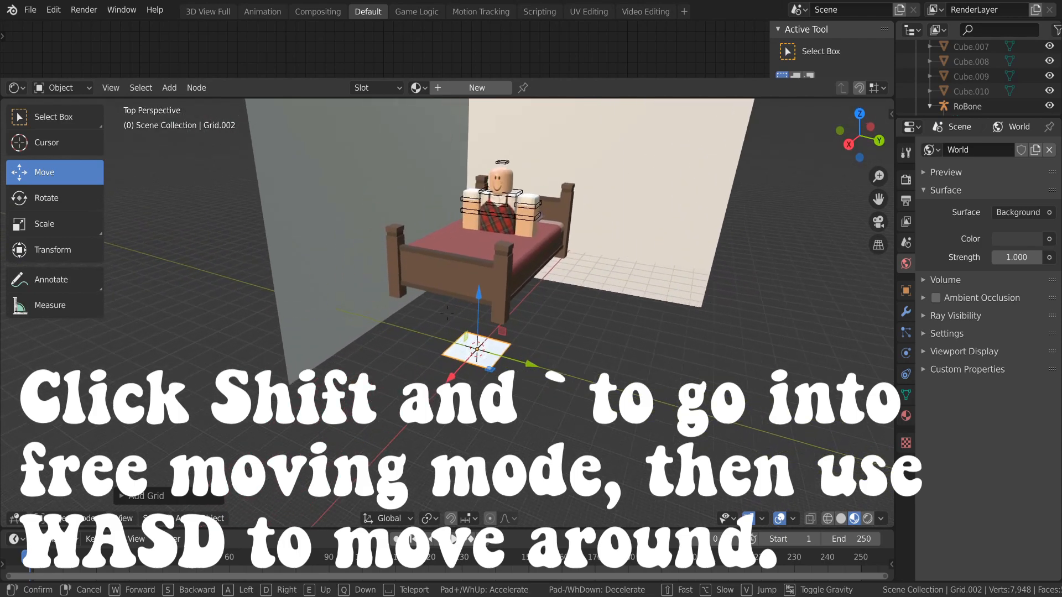
{"action": "key", "text": "w"}
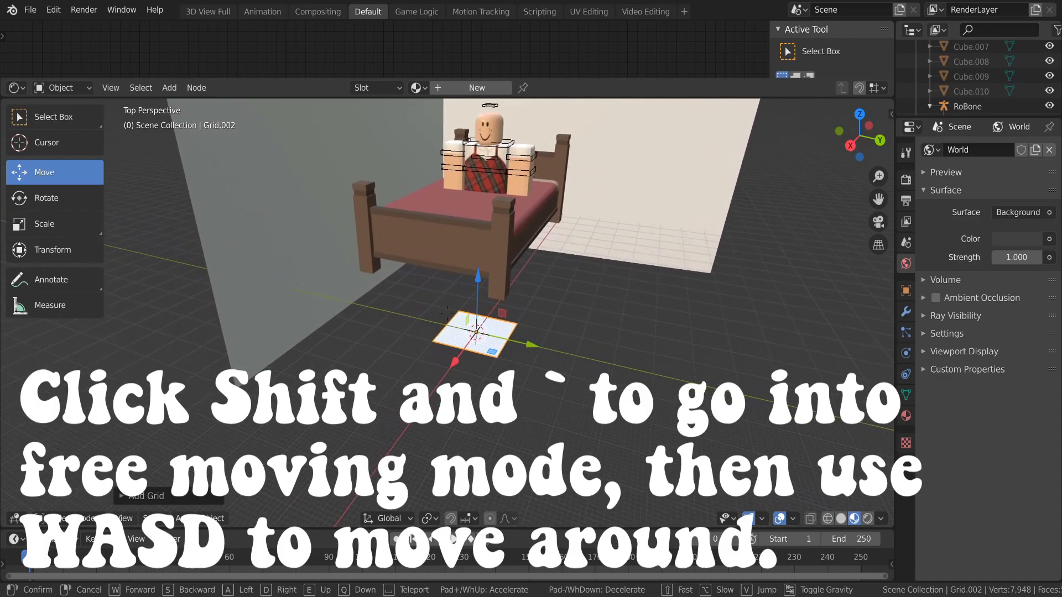
{"action": "key", "text": "w"}
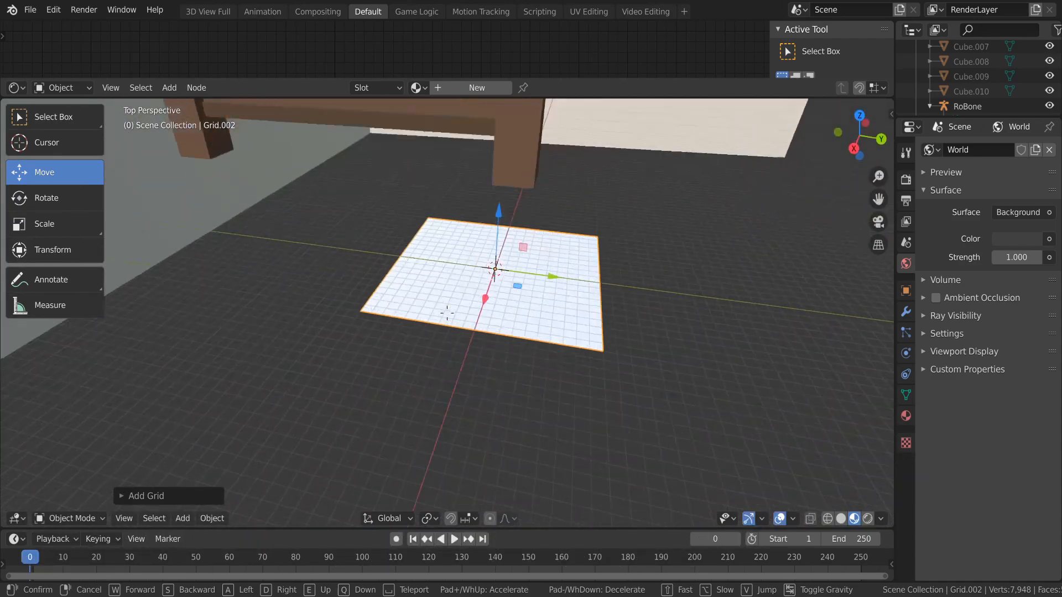
{"action": "key", "text": "s"}
{"action": "key", "text": "w"}
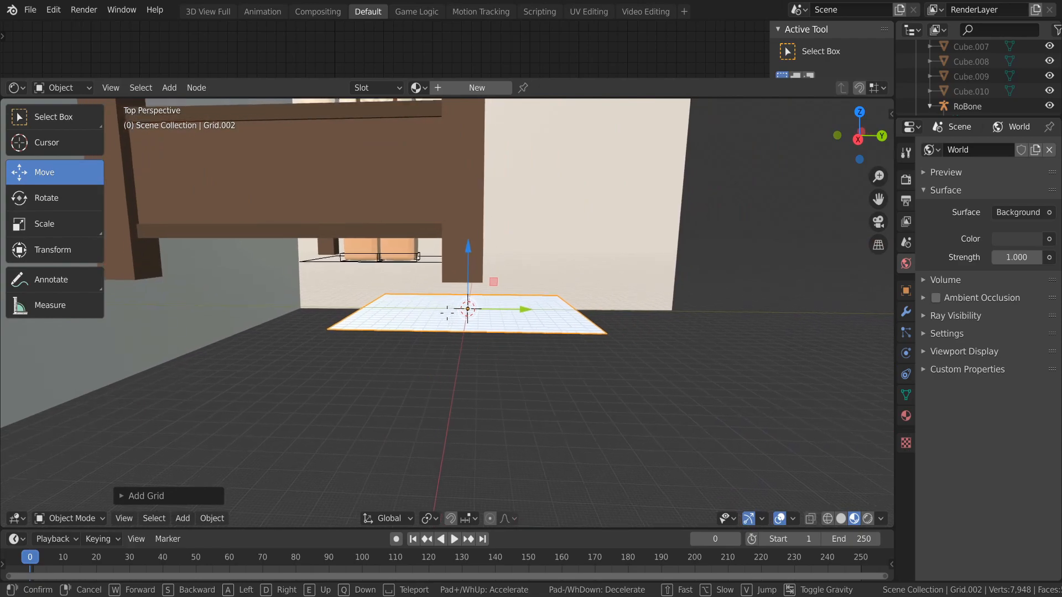
{"action": "key", "text": "s"}
{"action": "left_click", "coordinate": [579, 259]}
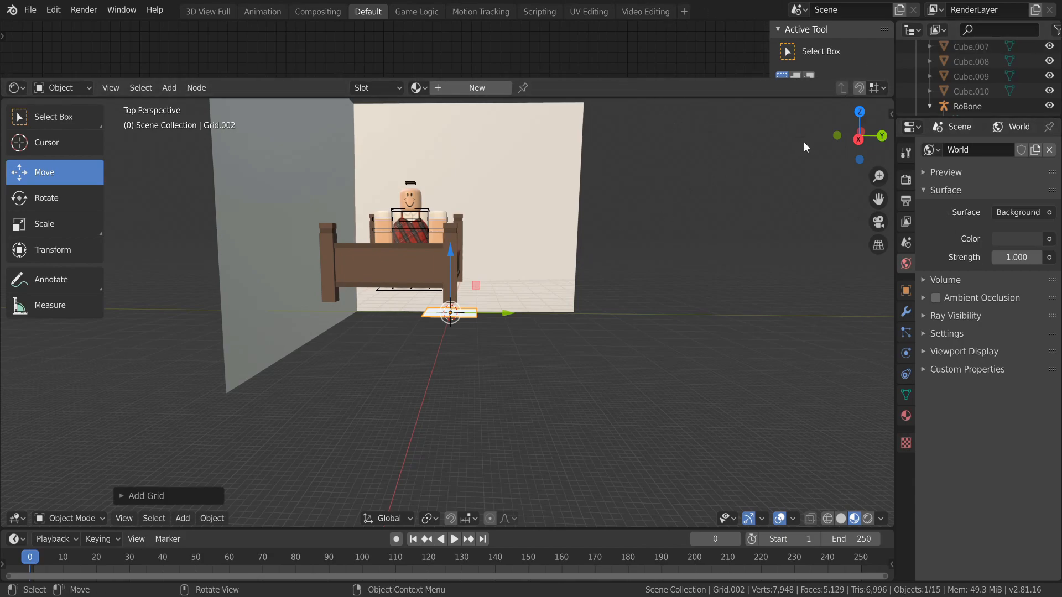
Rotate the grid upright in the Right view, and turn it by about 28° in the Top view
{"action": "left_click", "coordinate": [858, 139]}
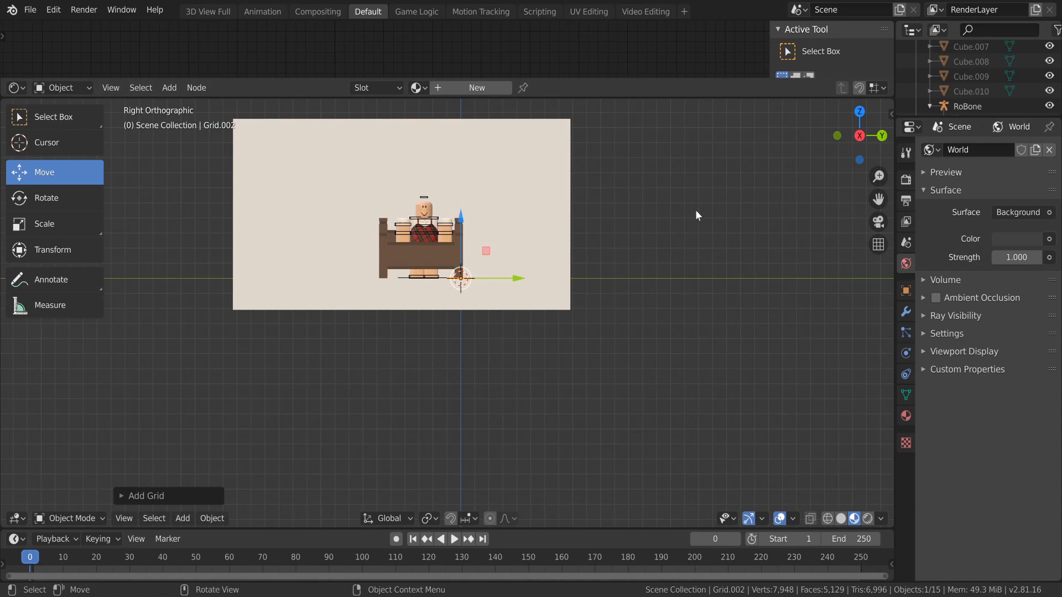
{"action": "key", "text": "r"}
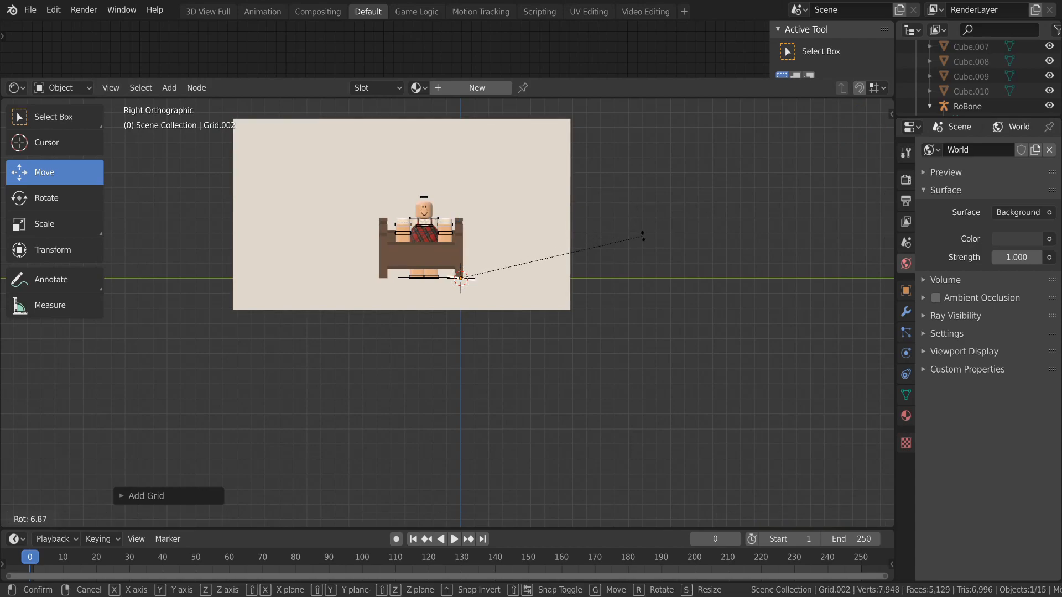
{"action": "left_click", "coordinate": [490, 362]}
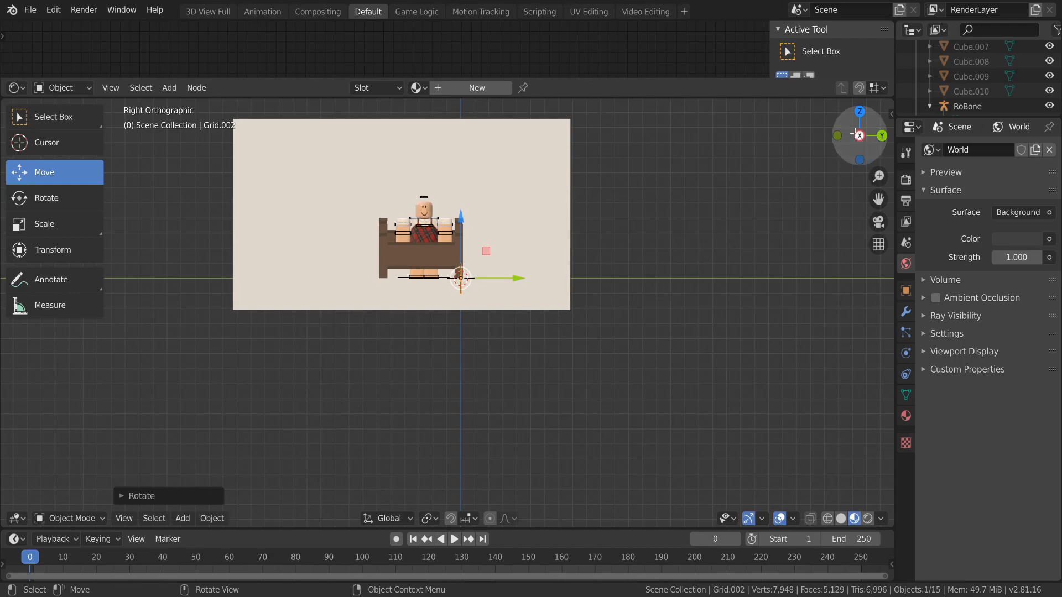
{"action": "left_click", "coordinate": [862, 111]}
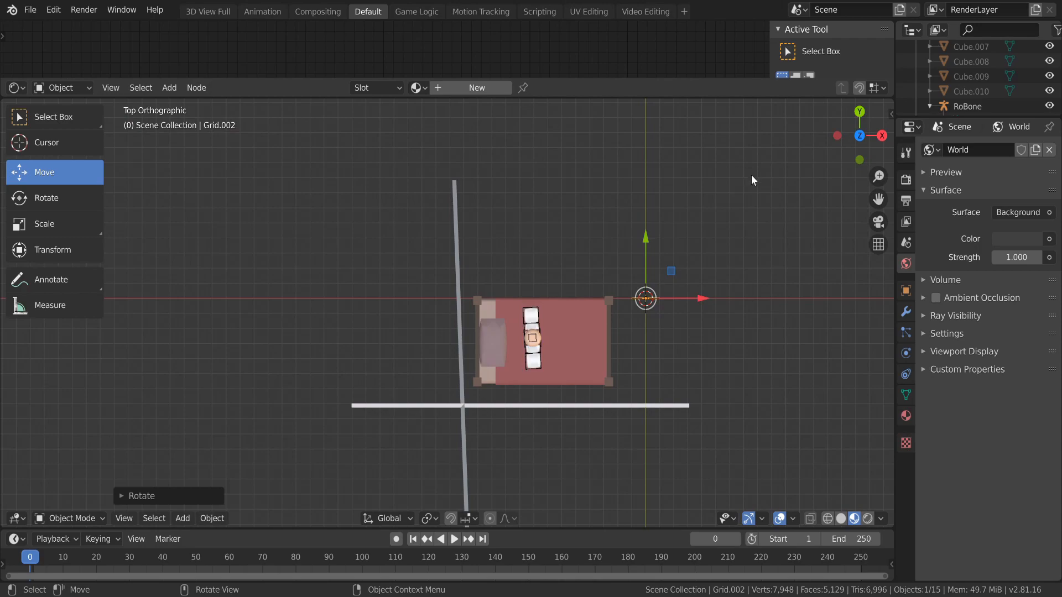
{"action": "key", "text": "r"}
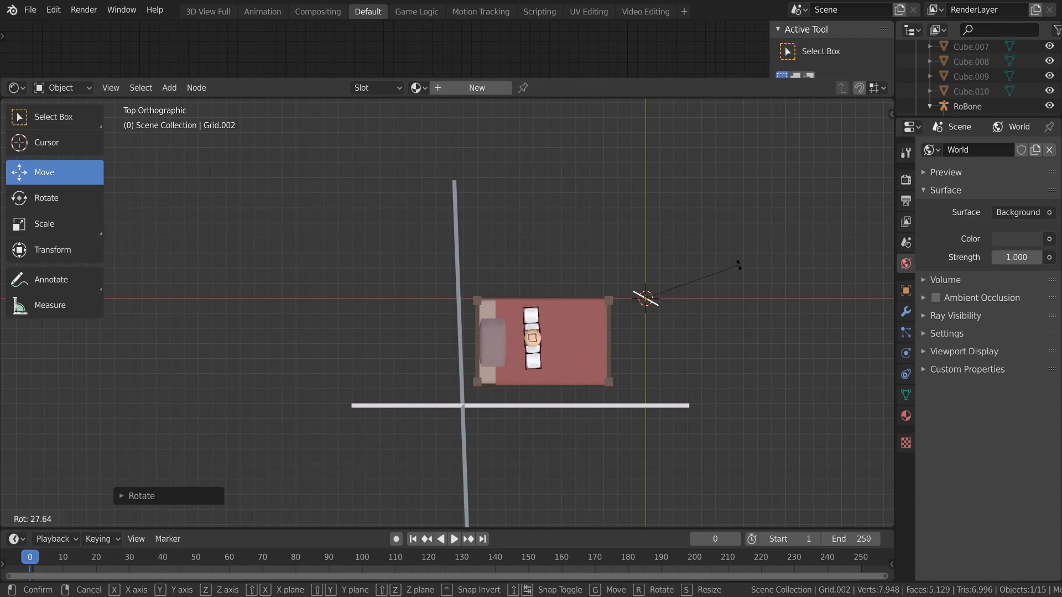
{"action": "left_click", "coordinate": [738, 264]}
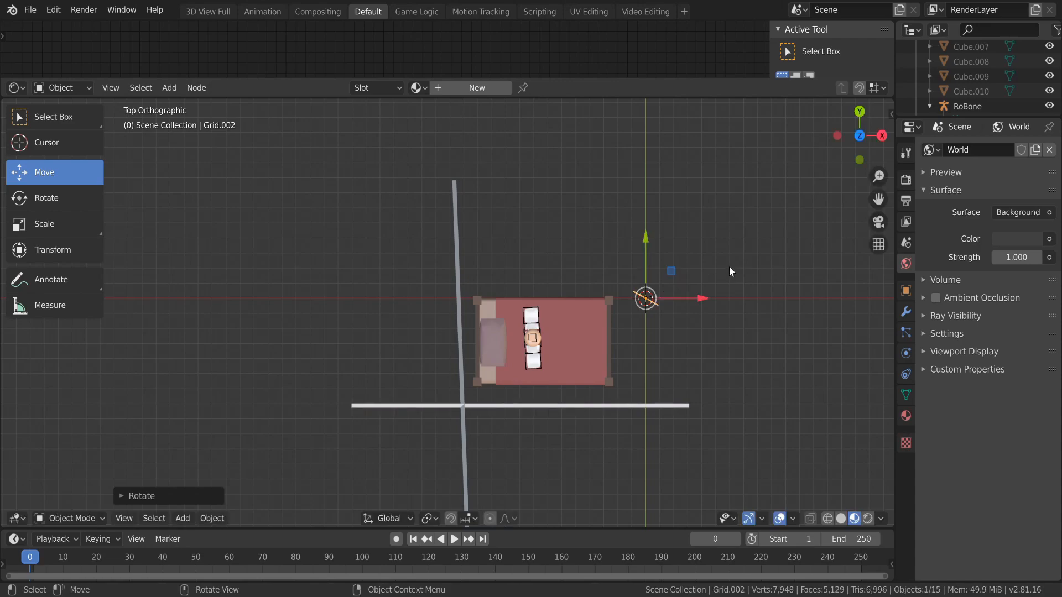
Scale the upright grid uniformly by about 11 to make it wall-sized
{"action": "key", "text": "shift+grave"}
{"action": "key", "text": "w"}
{"action": "key", "text": "d"}
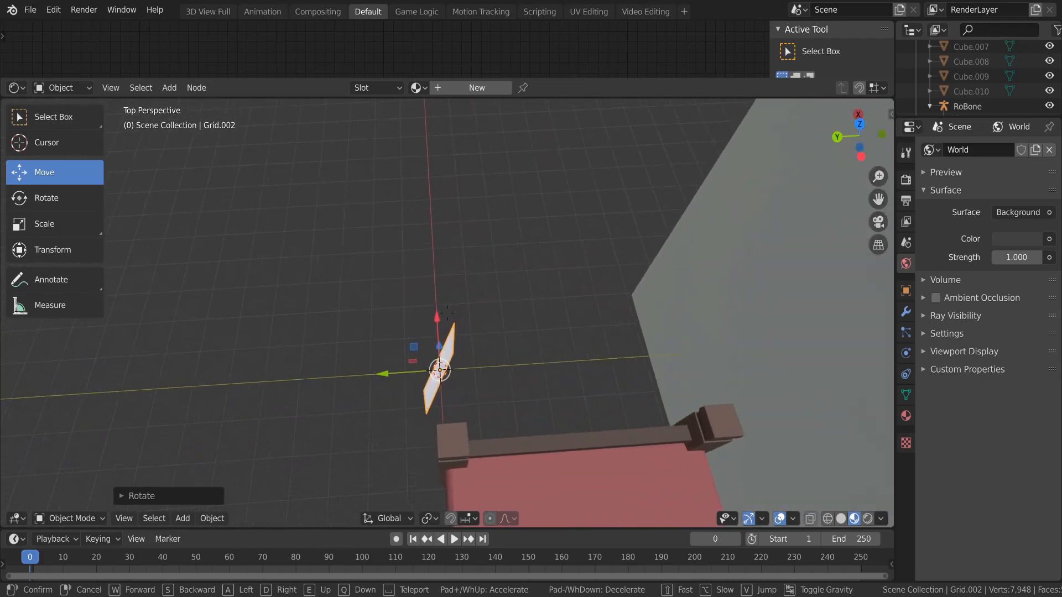
{"action": "key", "text": "d"}
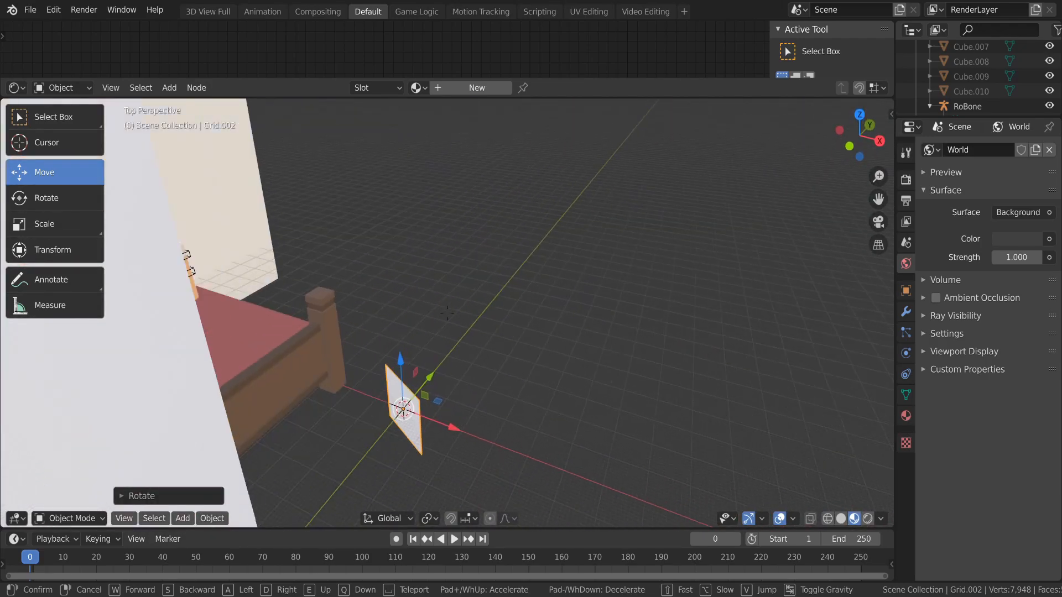
{"action": "left_click", "coordinate": [447, 313]}
{"action": "key", "text": "s"}
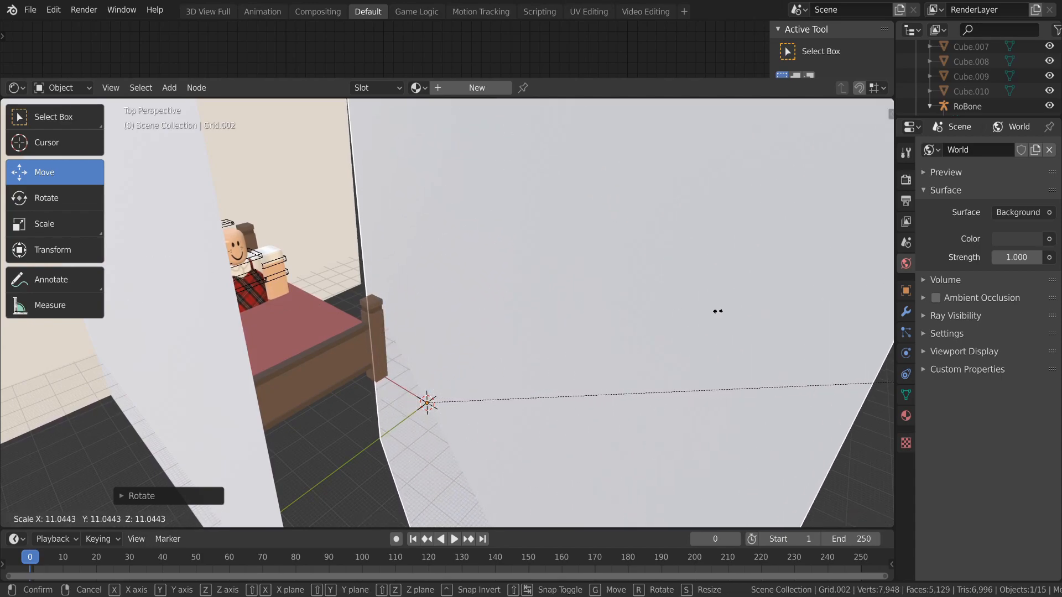
{"action": "left_click", "coordinate": [717, 311]}
Move the enlarged grid to the open side of the bed, facing the existing side wall
{"action": "key", "text": "shift+grave"}
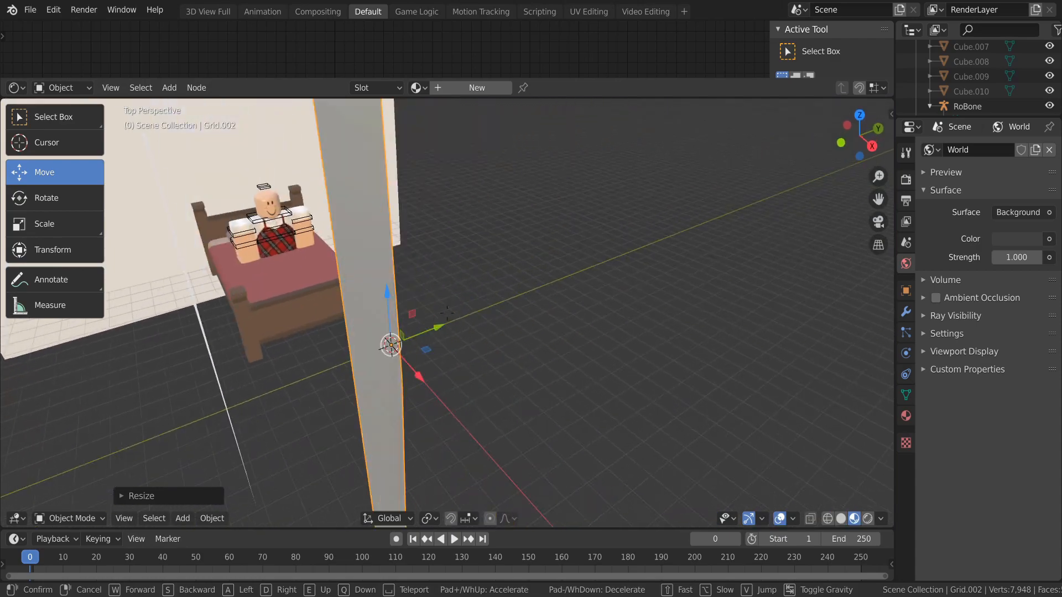
{"action": "left_click", "coordinate": [447, 313]}
{"action": "key", "text": "g"}
{"action": "left_click", "coordinate": [476, 313]}
{"action": "key", "text": "g"}
{"action": "left_click", "coordinate": [462, 312]}
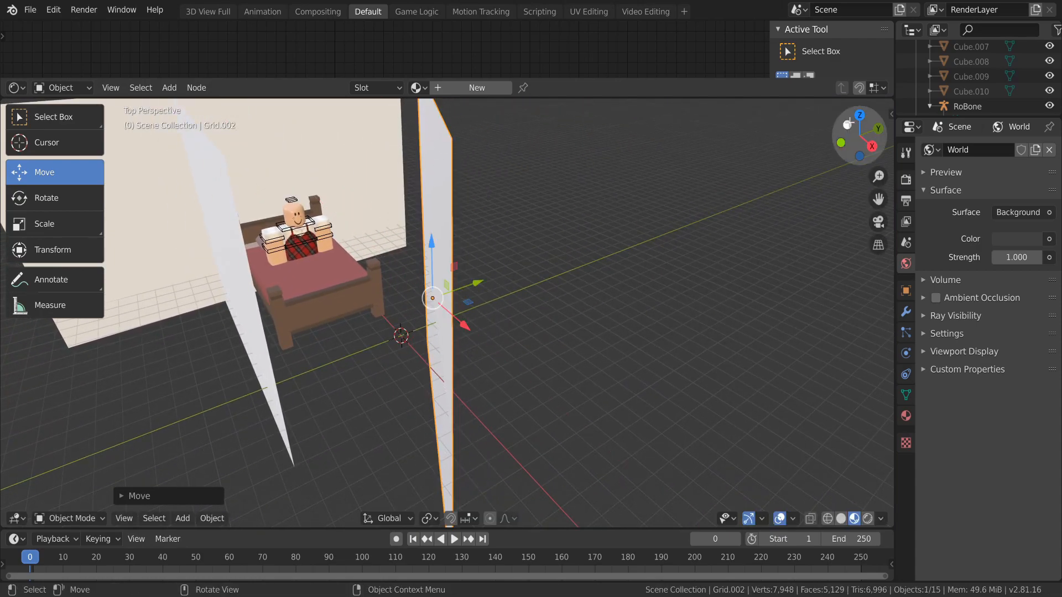
Rotate the new wall slightly in the Top view and nudge it along the Y and X axes
{"action": "left_click", "coordinate": [859, 116]}
{"action": "key", "text": "r"}
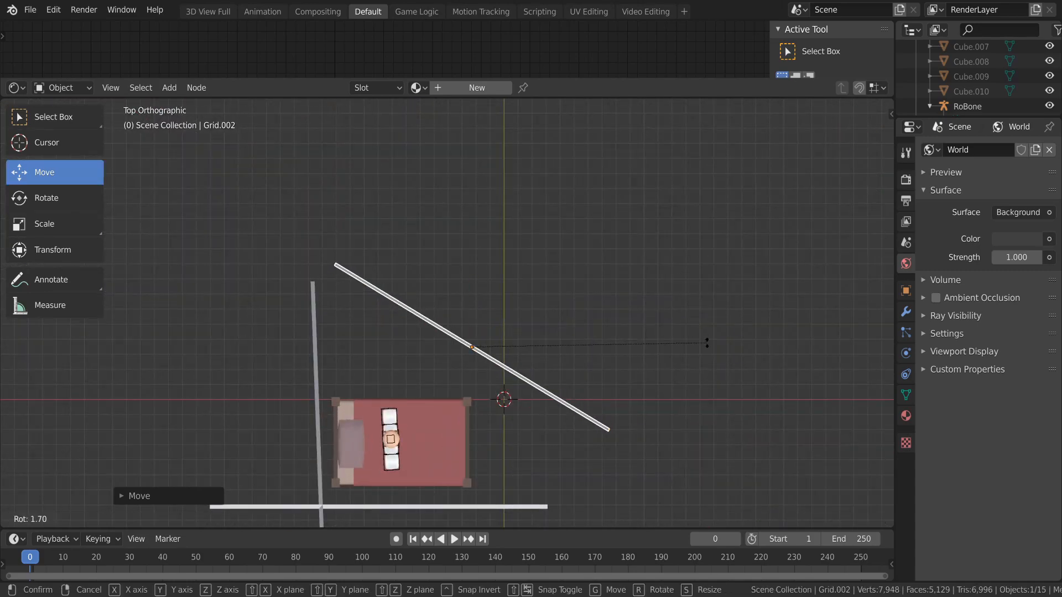
{"action": "left_click", "coordinate": [702, 357]}
{"action": "left_click_drag", "start_coordinate": [472, 308], "coordinate": [473, 301]}
{"action": "left_click_drag", "start_coordinate": [512, 336], "coordinate": [519, 335]}
Enter Edit Mode on the new wall grid and subdivide all of its edges once
{"action": "middle_click_drag", "start_coordinate": [520, 335], "coordinate": [237, 236]}
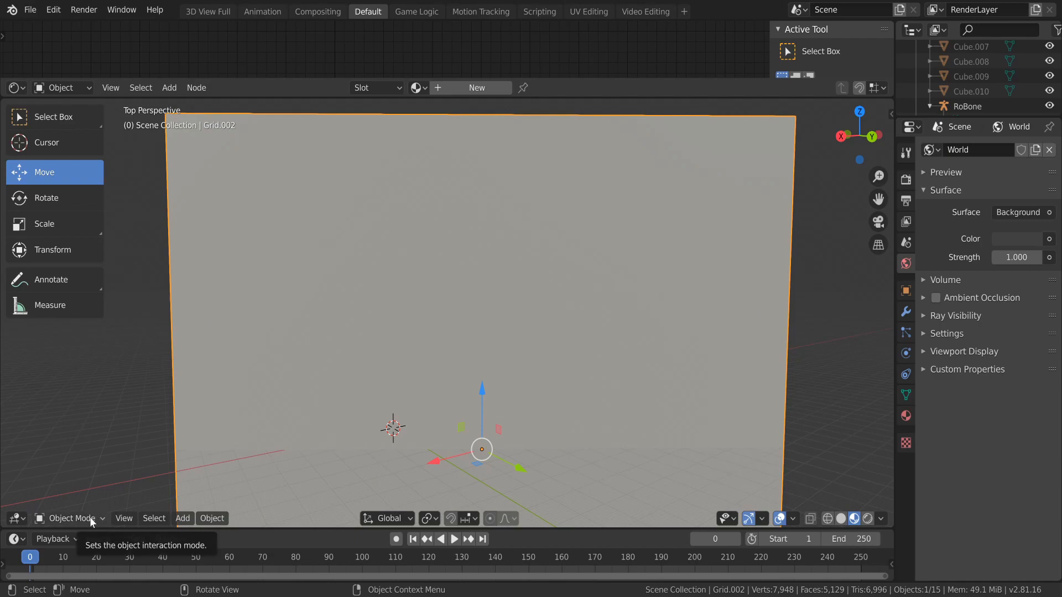
{"action": "left_click", "coordinate": [92, 522]}
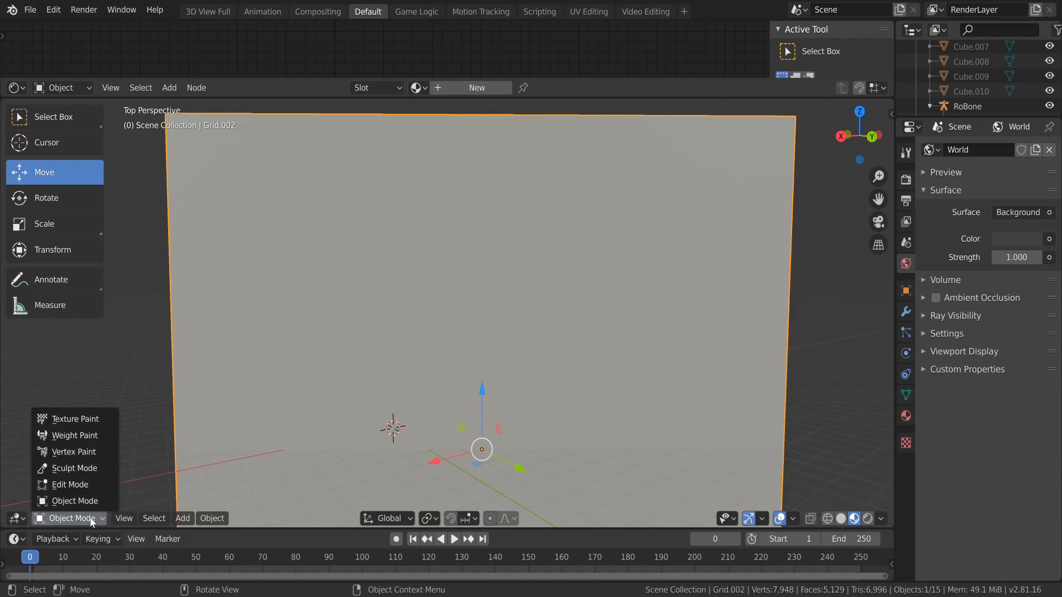
{"action": "left_click", "coordinate": [88, 489]}
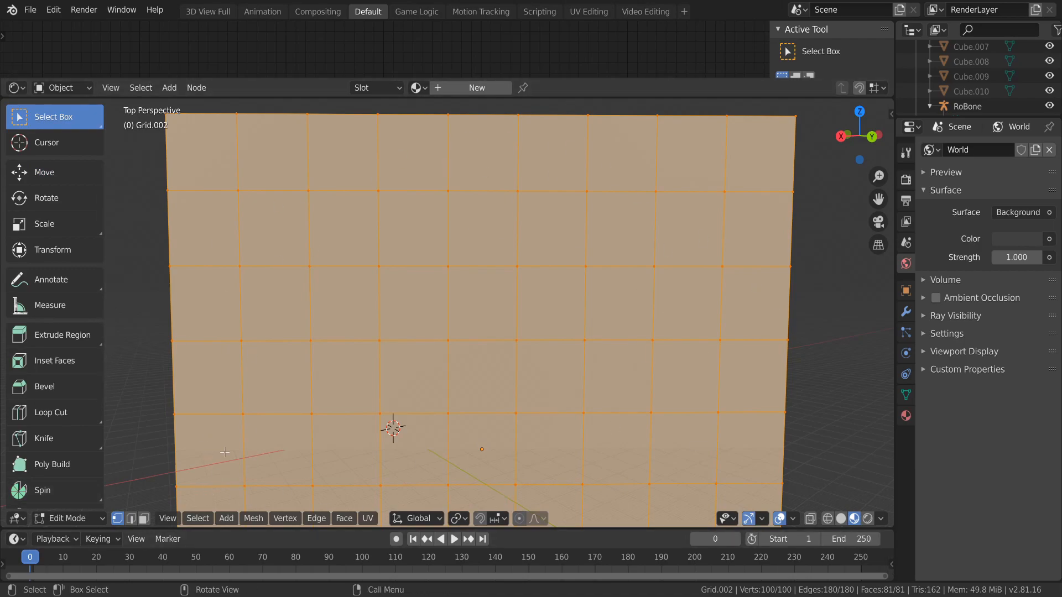
{"action": "left_click", "coordinate": [324, 519]}
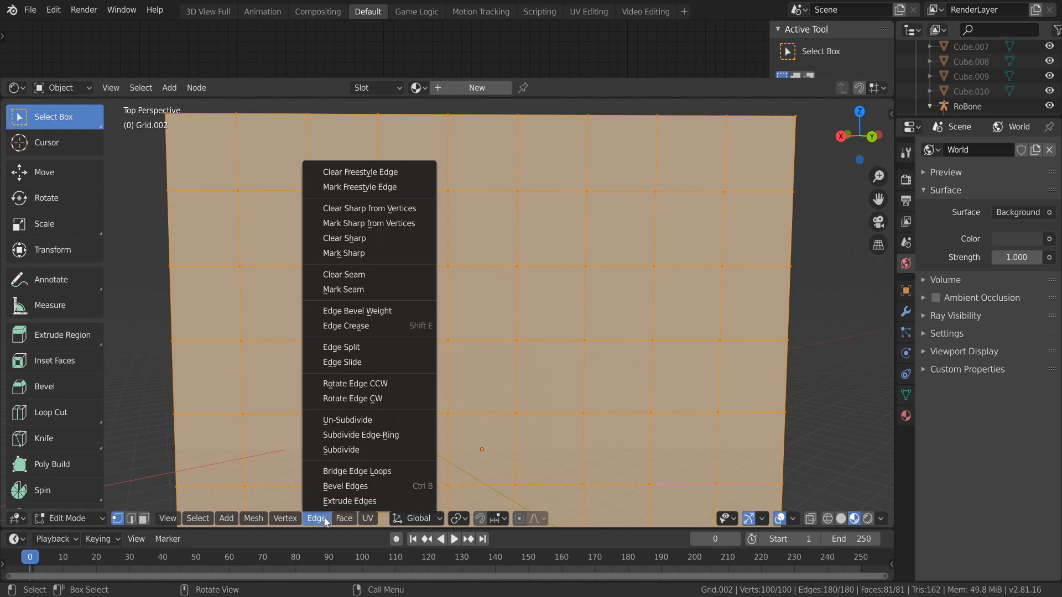
{"action": "left_click", "coordinate": [318, 526]}
{"action": "left_click", "coordinate": [317, 522]}
{"action": "left_click", "coordinate": [332, 453]}
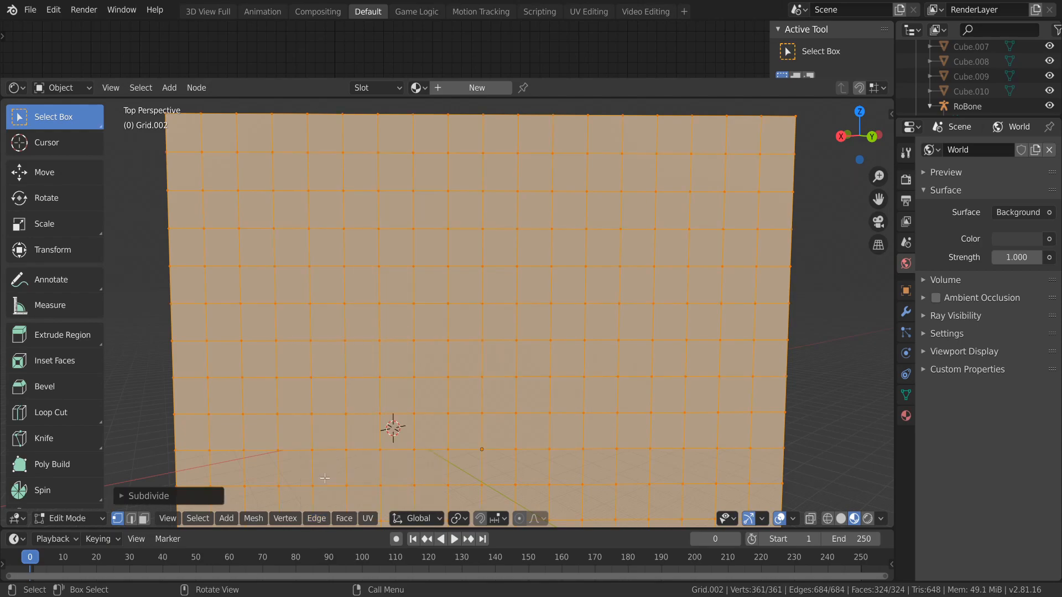
Subdivide all edges of the new wall grid three more times and clear the selection
{"action": "left_click", "coordinate": [320, 520]}
{"action": "left_click", "coordinate": [326, 451]}
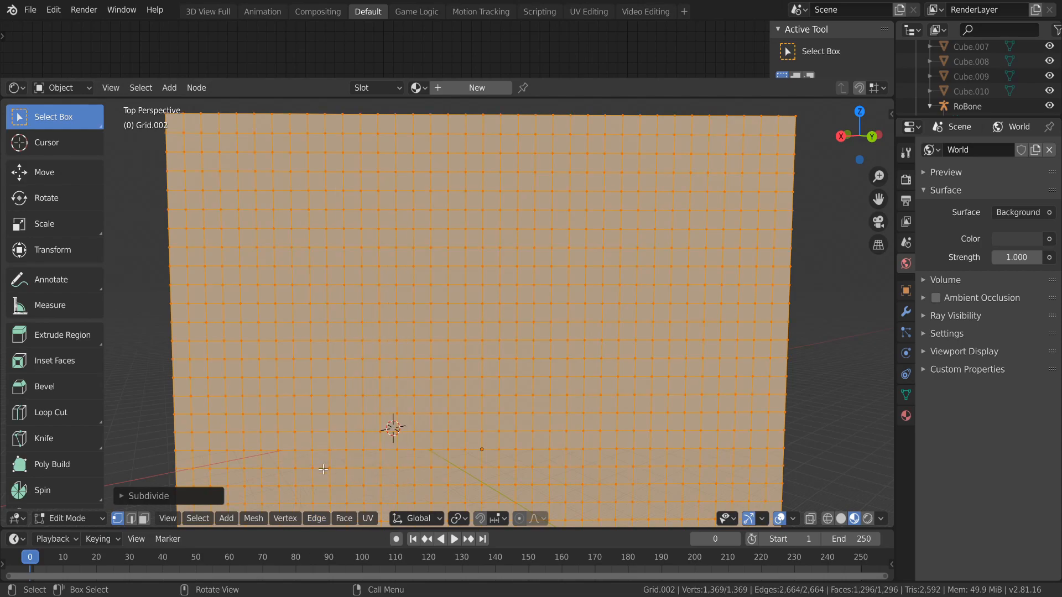
{"action": "left_click", "coordinate": [318, 517]}
{"action": "left_click", "coordinate": [322, 451]}
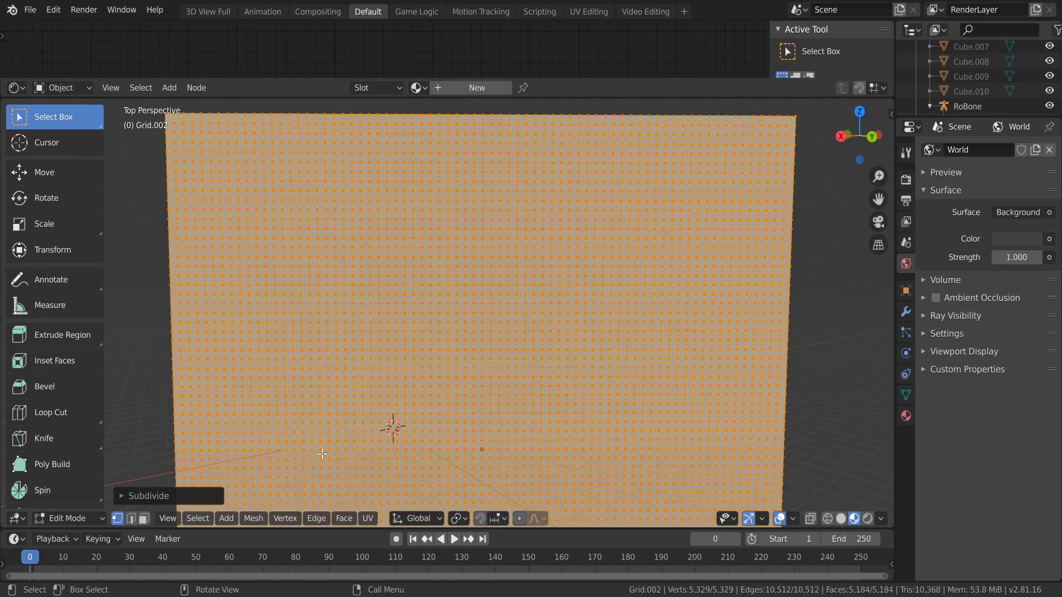
{"action": "left_click", "coordinate": [327, 518]}
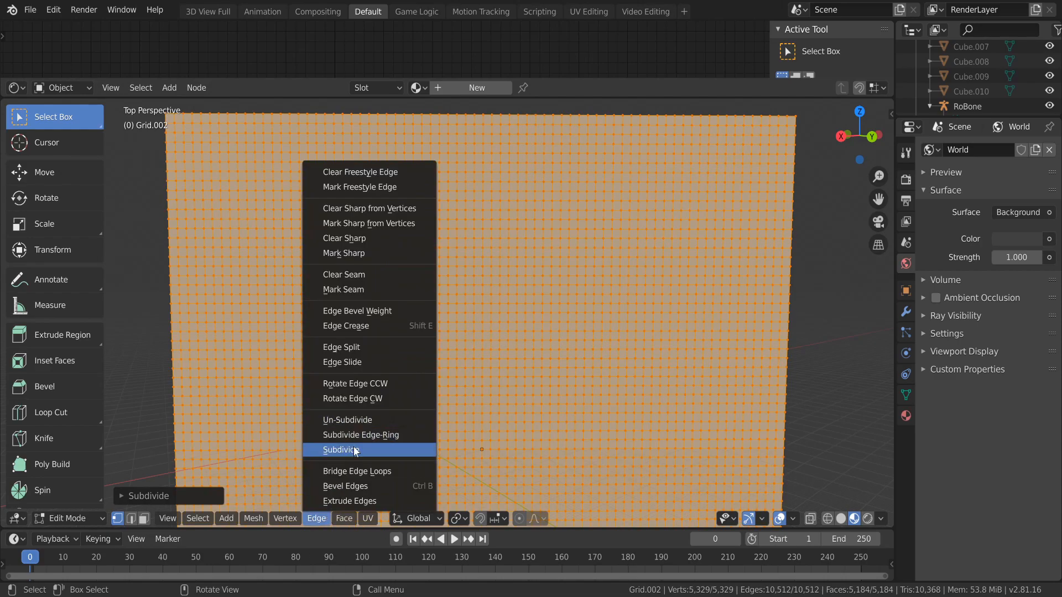
{"action": "left_click", "coordinate": [326, 451]}
{"action": "left_click", "coordinate": [841, 362]}
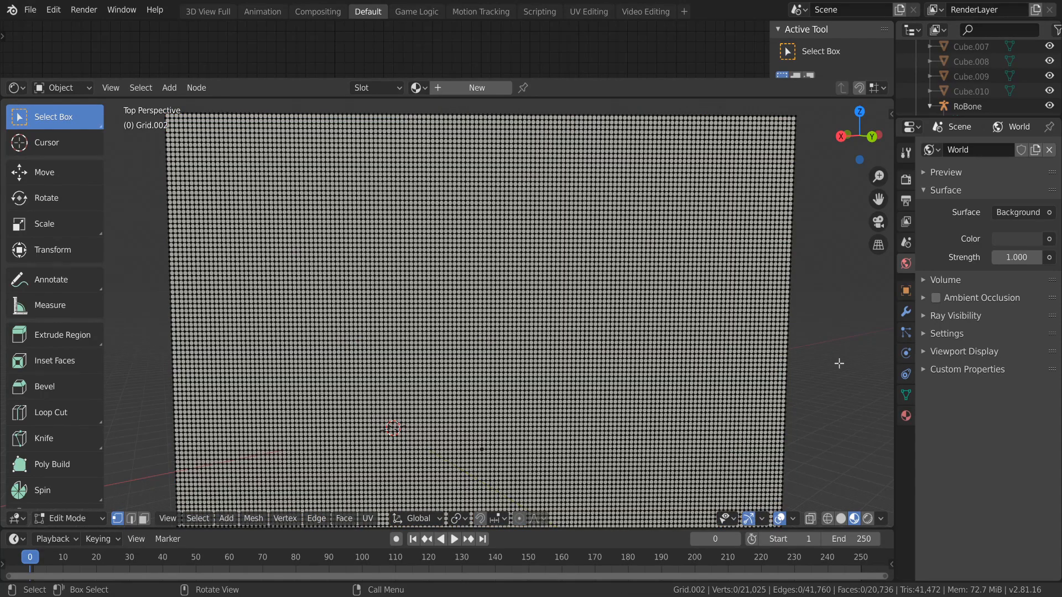
Examine the subdivided wall from inside the room, facing the area above the bed post
{"action": "left_click", "coordinate": [807, 347]}
{"action": "left_click", "coordinate": [831, 336]}
{"action": "left_click", "coordinate": [444, 280]}
{"action": "left_click", "coordinate": [671, 271]}
{"action": "left_click", "coordinate": [837, 292]}
{"action": "key", "text": "shift+grave"}
{"action": "key", "text": "a"}
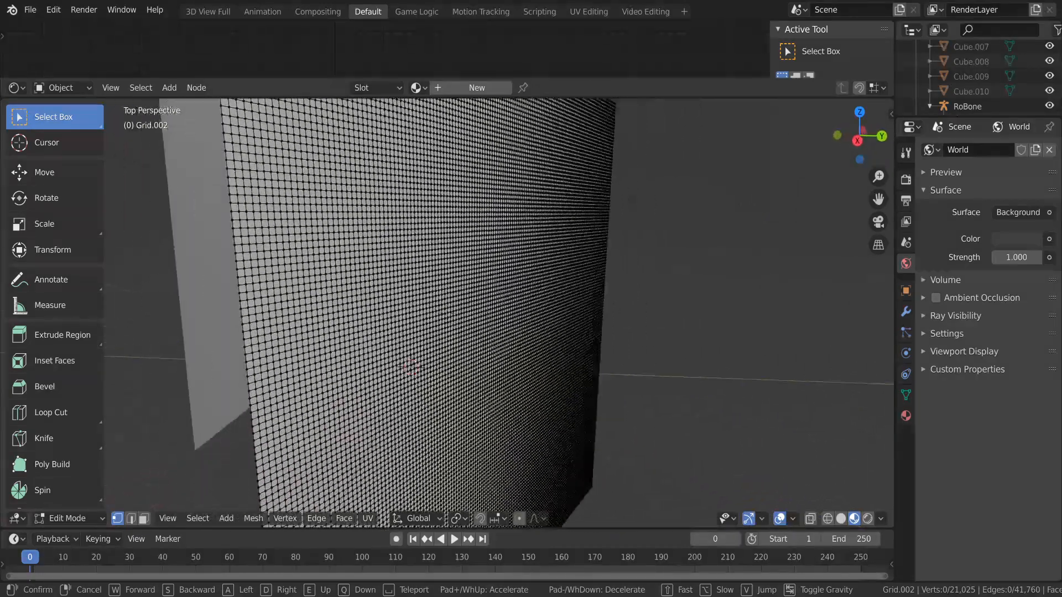
{"action": "key", "text": "w"}
{"action": "key", "text": "s"}
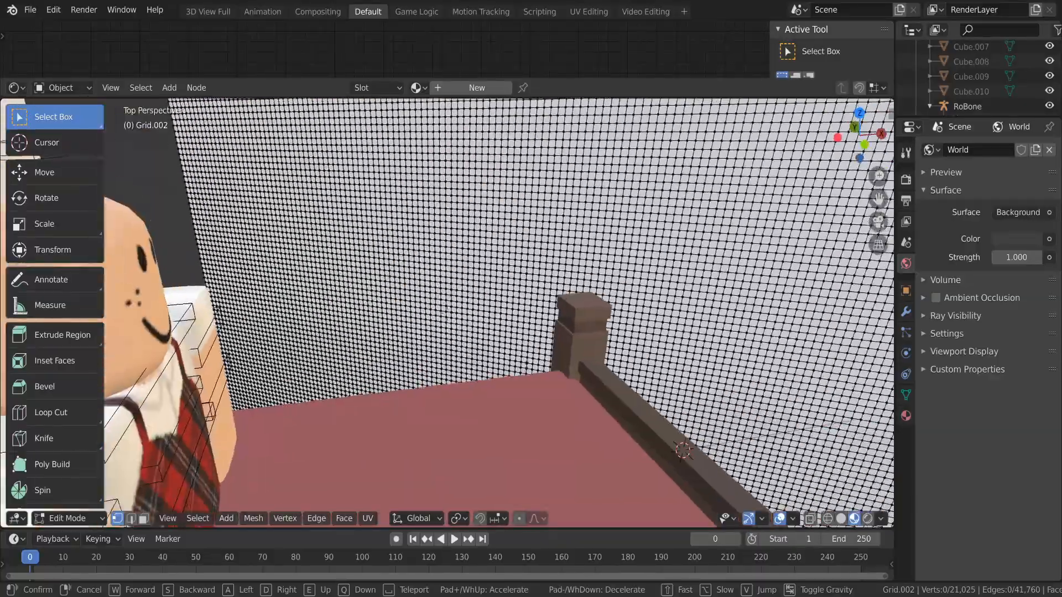
{"action": "key", "text": "w"}
{"action": "key", "text": "w"}
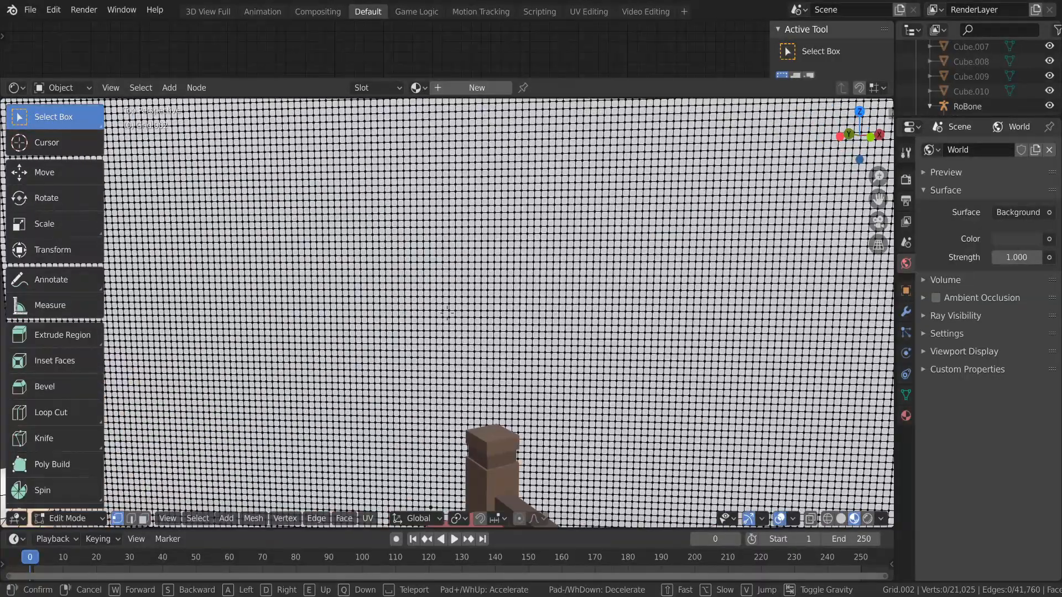
{"action": "key", "text": "Return"}
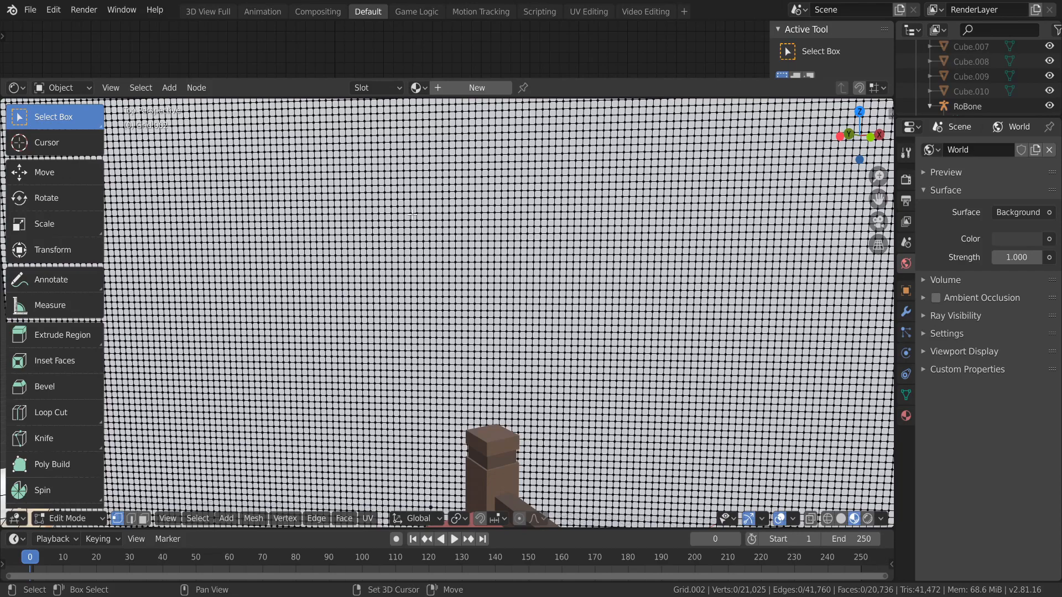
{"action": "key", "text": "shift+grave"}
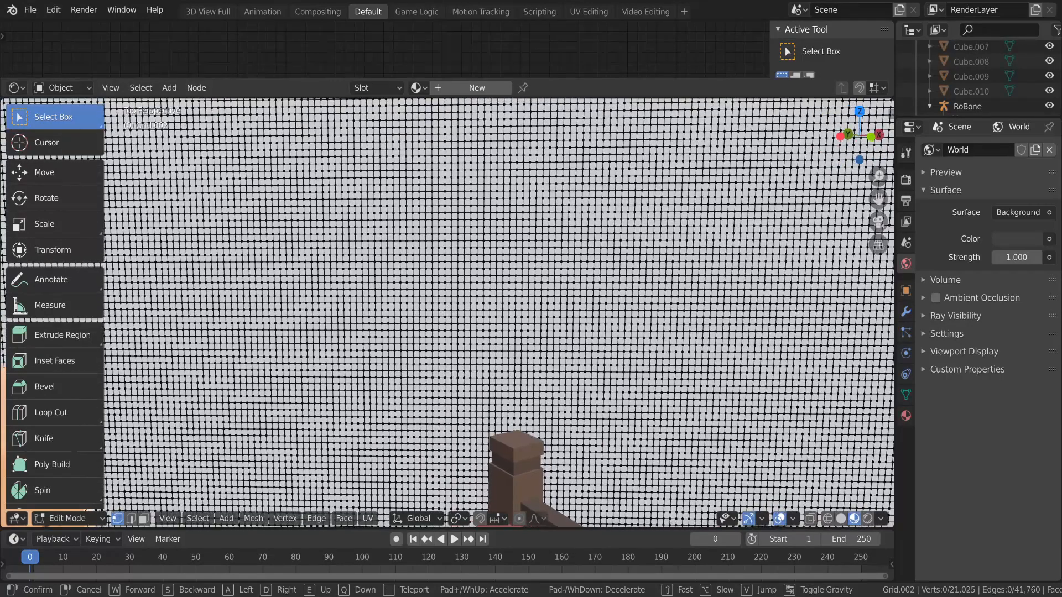
{"action": "left_click", "coordinate": [446, 313]}
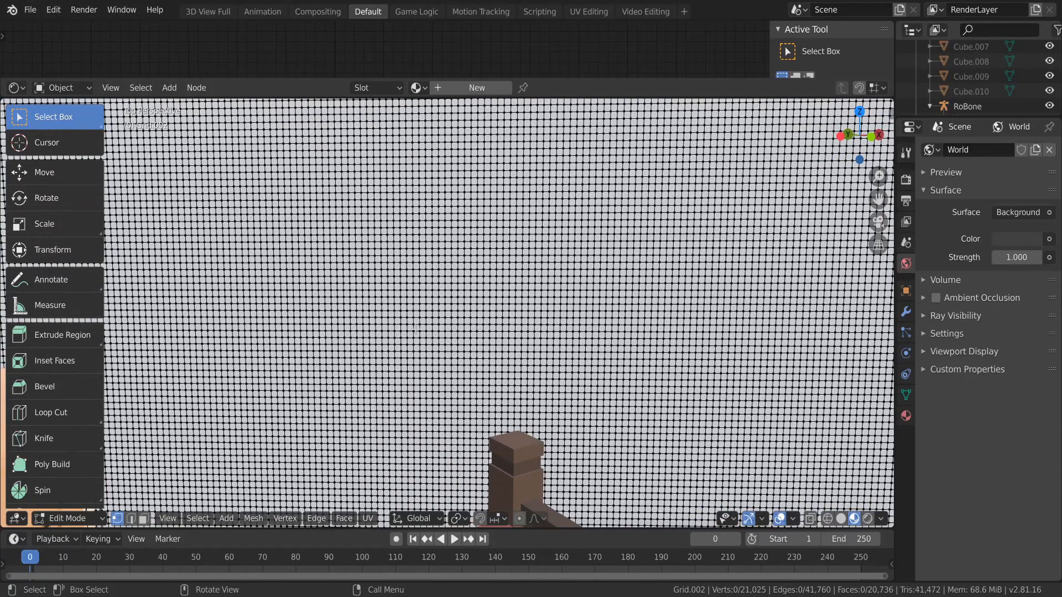
{"action": "key", "text": "b"}
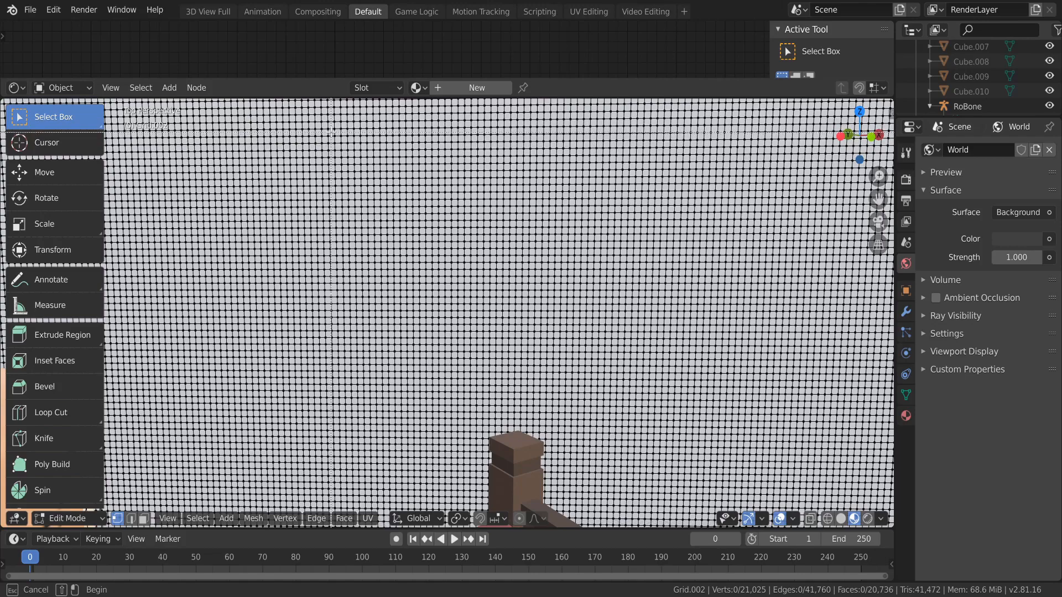
{"action": "left_click_drag", "start_coordinate": [330, 131], "coordinate": [465, 338]}
{"action": "left_click_drag", "start_coordinate": [466, 337], "coordinate": [460, 332]}
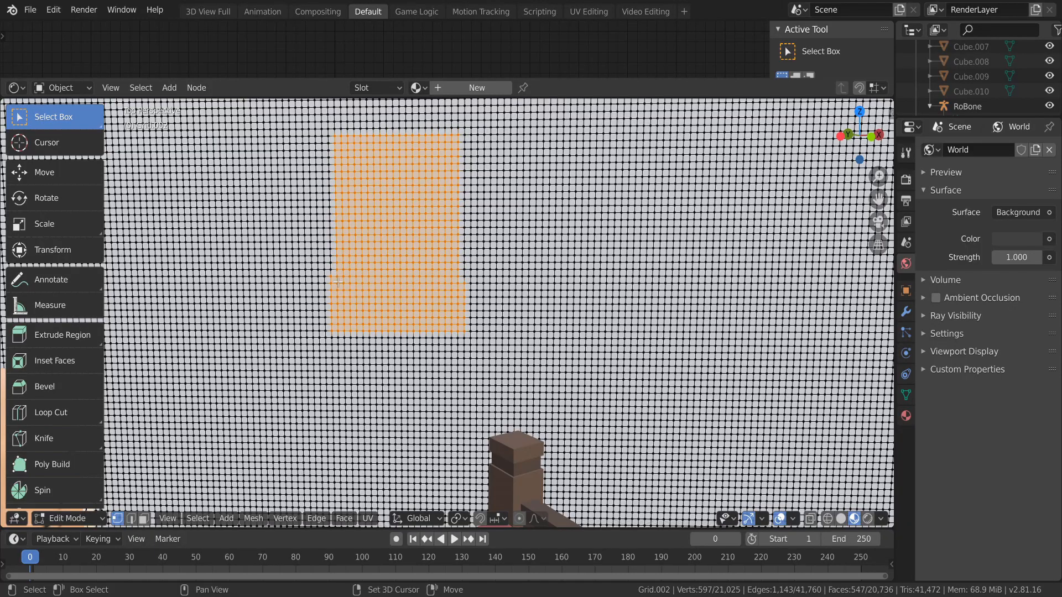
{"action": "key", "text": "shift+grave"}
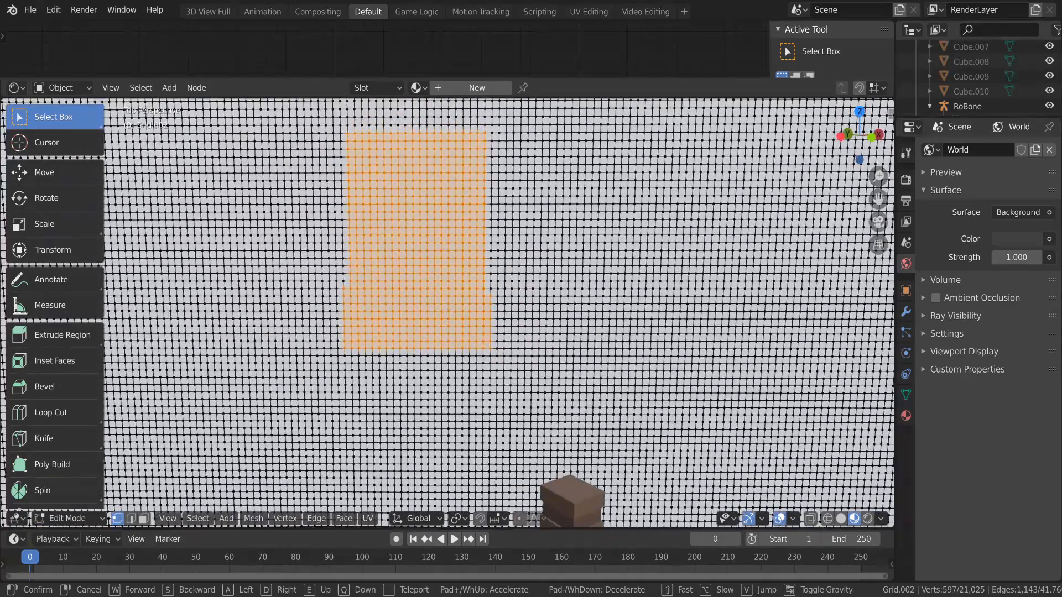
{"action": "left_click", "coordinate": [447, 313]}
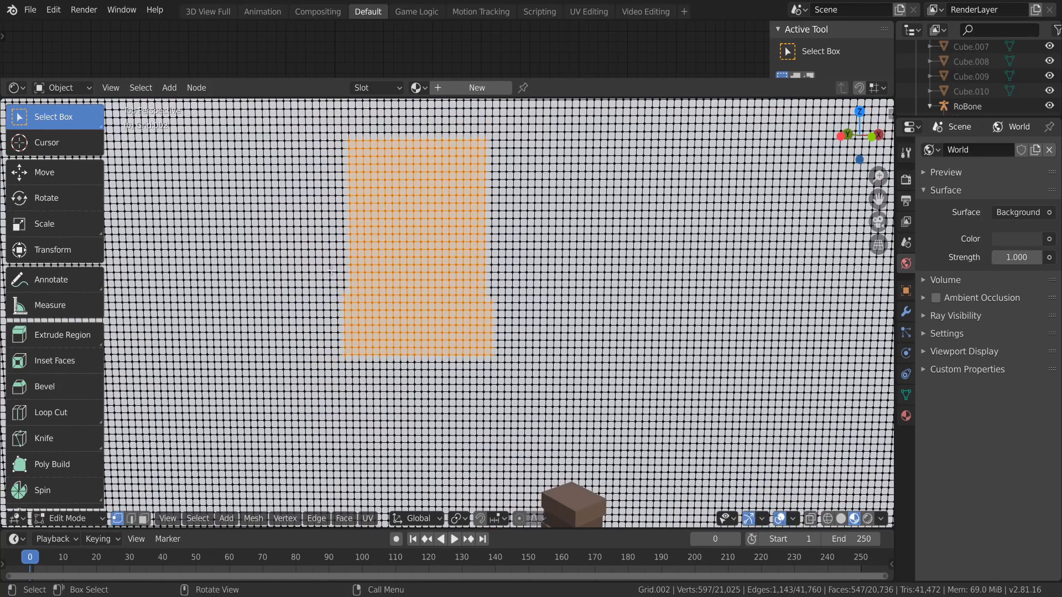
{"action": "left_click", "coordinate": [412, 226]}
Delete a rectangular block of faces, about 22 wide by 27 high, from the wall above the bed to cut the main window opening
{"action": "key", "text": "b"}
{"action": "left_click_drag", "start_coordinate": [349, 123], "coordinate": [504, 334]}
{"action": "key", "text": "b"}
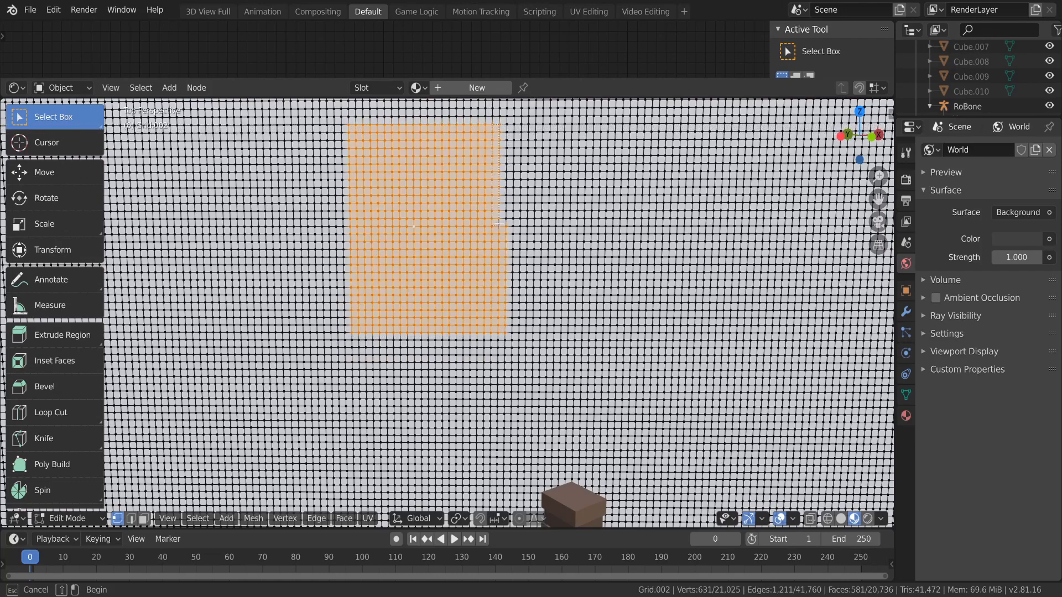
{"action": "left_click_drag", "start_coordinate": [504, 238], "coordinate": [509, 221]}
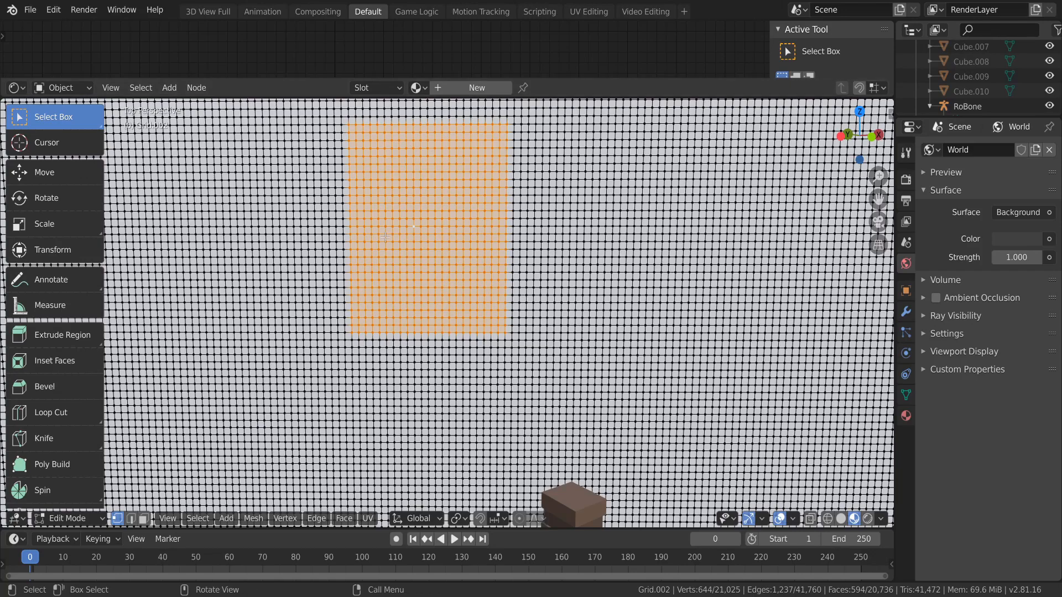
{"action": "key", "text": "x"}
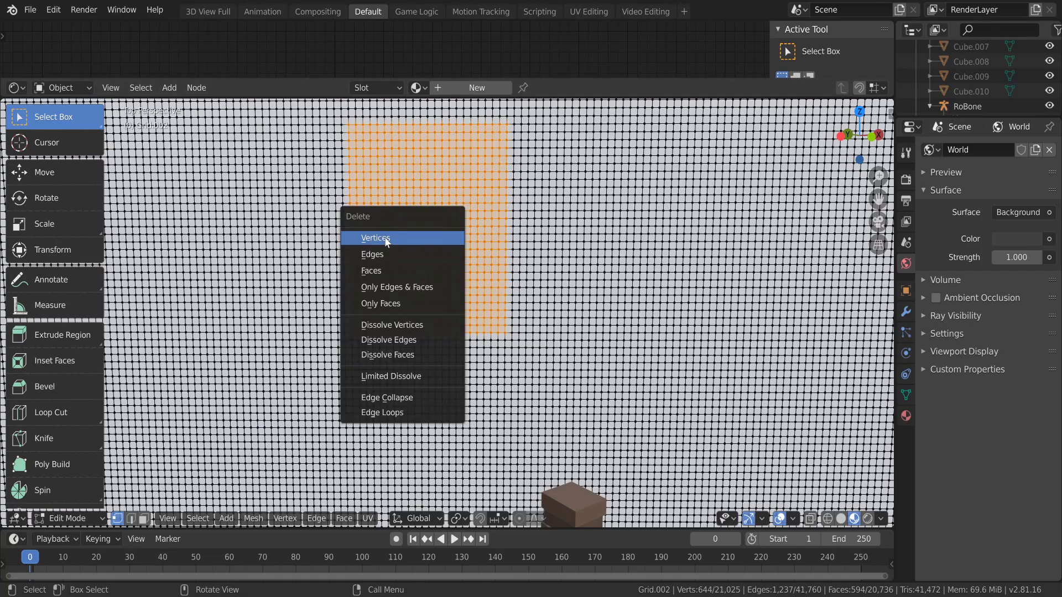
{"action": "left_click", "coordinate": [394, 271]}
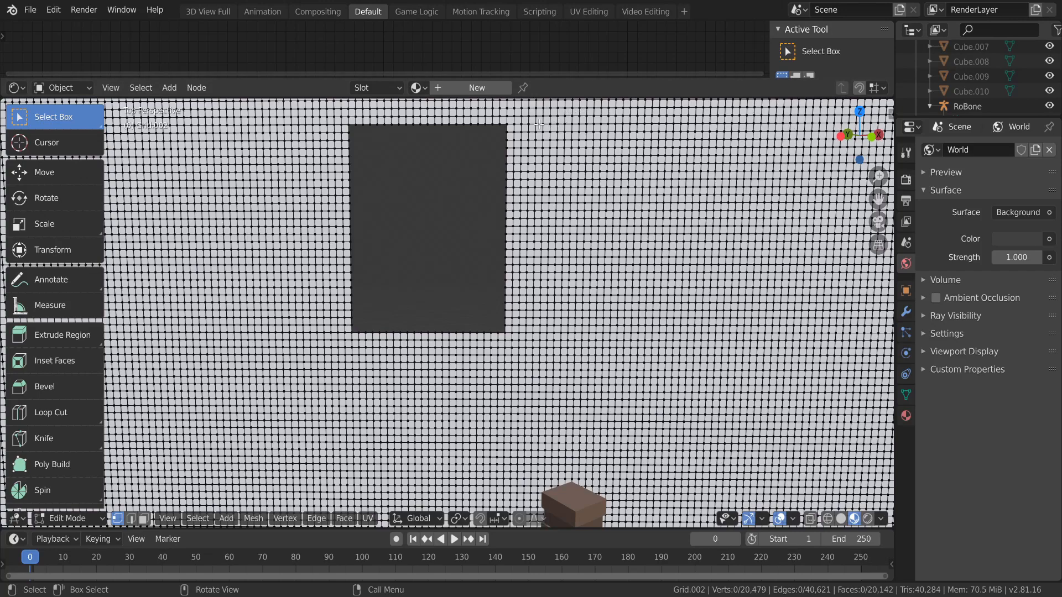
Delete a narrow strip of faces, about 7 by 27, just right of the main window opening and matching its height
{"action": "key", "text": "b"}
{"action": "left_click_drag", "start_coordinate": [526, 122], "coordinate": [578, 334]}
{"action": "key", "text": "b"}
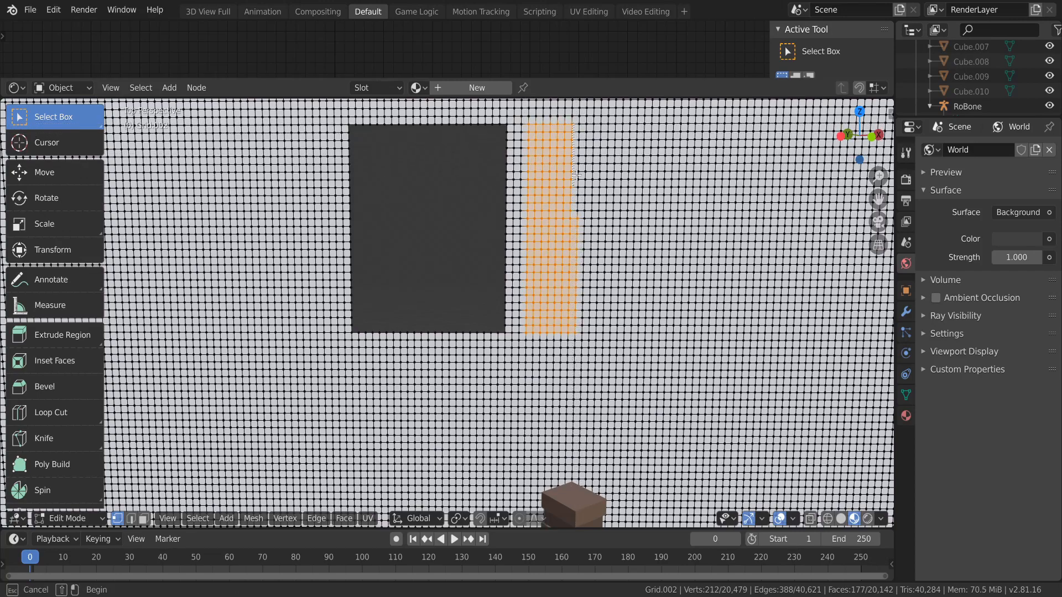
{"action": "left_click_drag", "start_coordinate": [576, 213], "coordinate": [579, 211]}
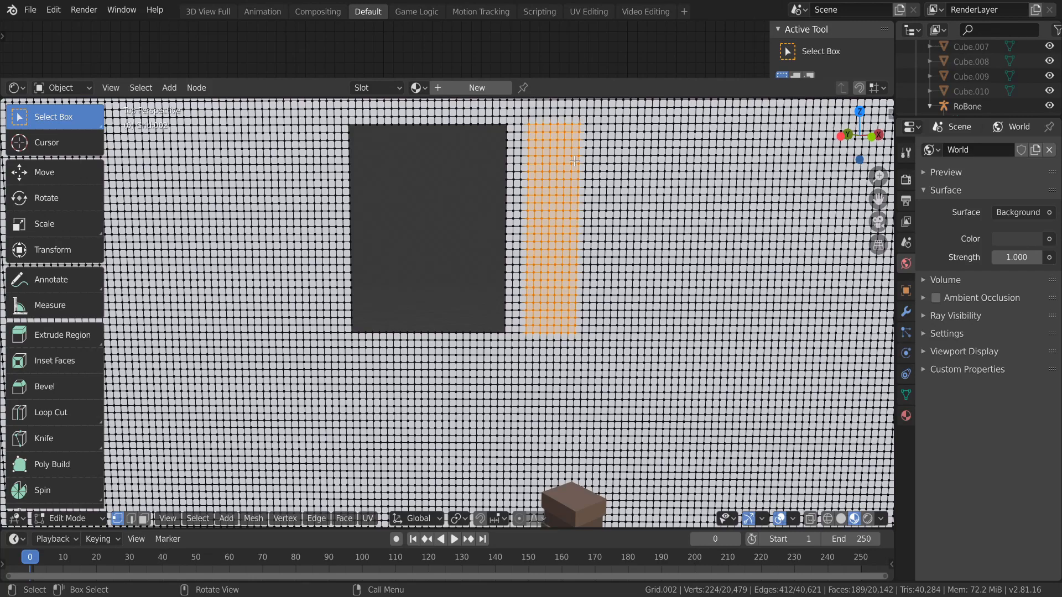
{"action": "key", "text": "x"}
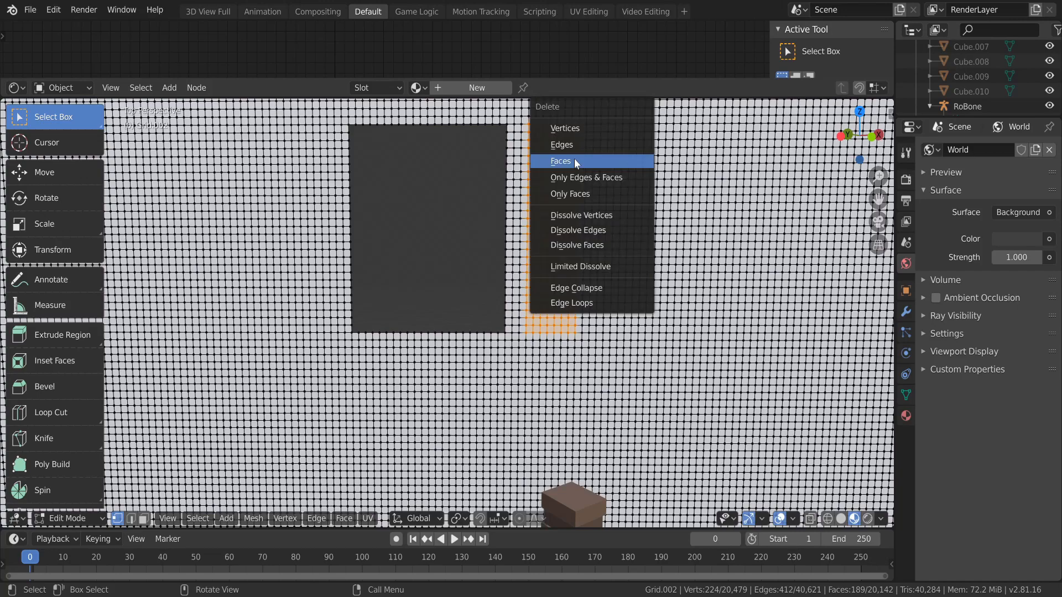
{"action": "left_click", "coordinate": [574, 160]}
{"action": "key", "text": "b"}
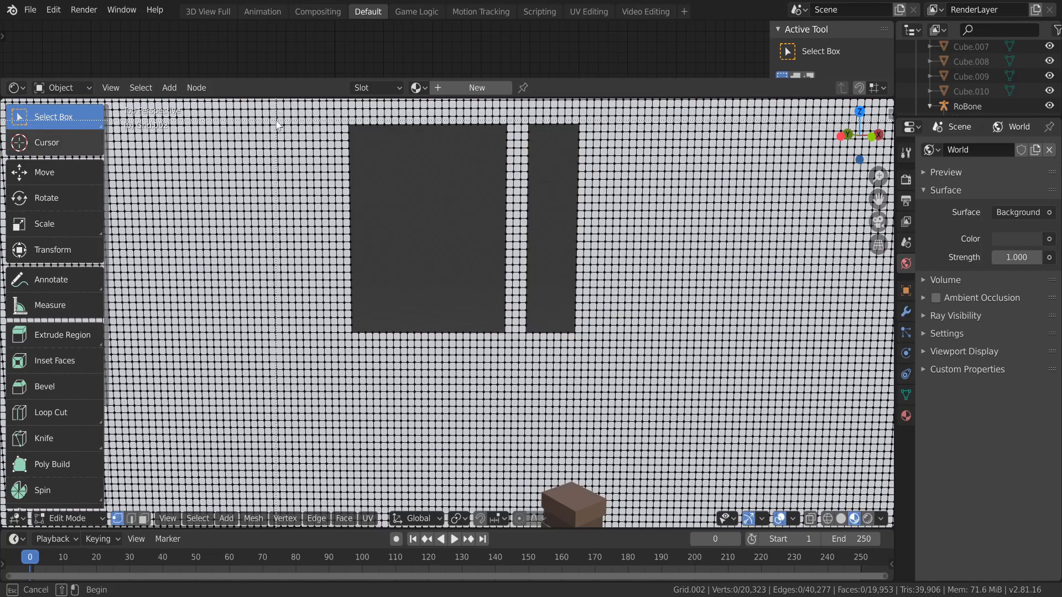
{"action": "left_click_drag", "start_coordinate": [275, 119], "coordinate": [339, 333]}
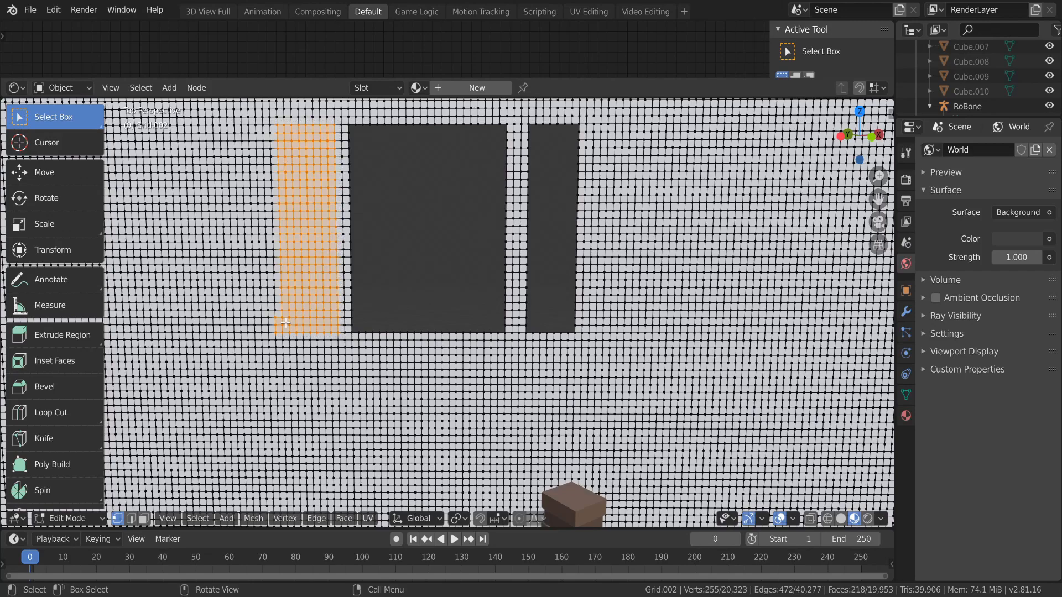
{"action": "left_click", "coordinate": [298, 130]}
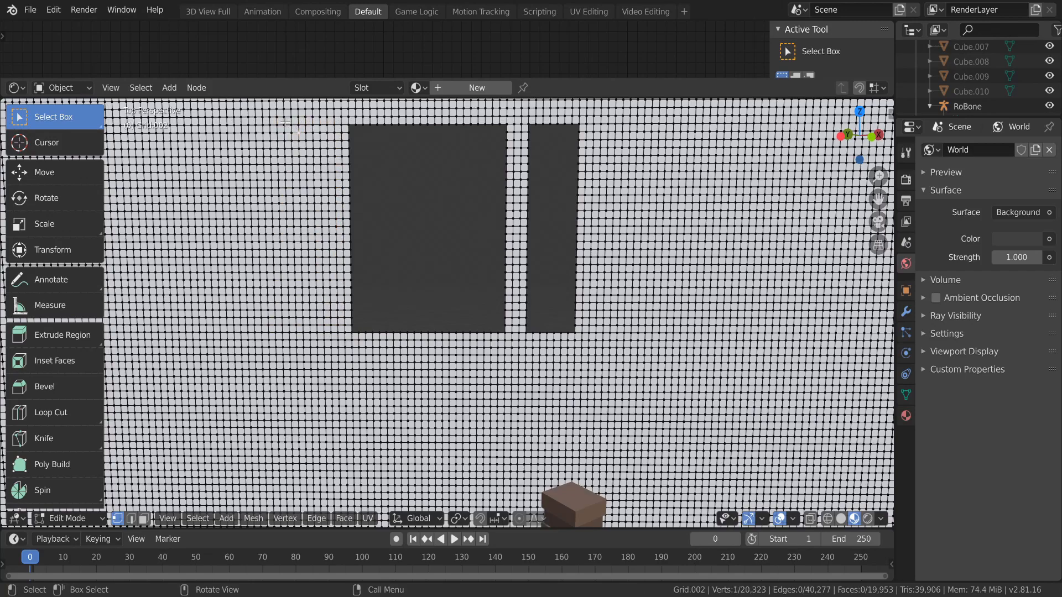
Delete a narrow strip of faces, about 6 by 27, left of the main window opening so its bottom lines up with the other openings
{"action": "left_click_drag", "start_coordinate": [284, 123], "coordinate": [334, 328]}
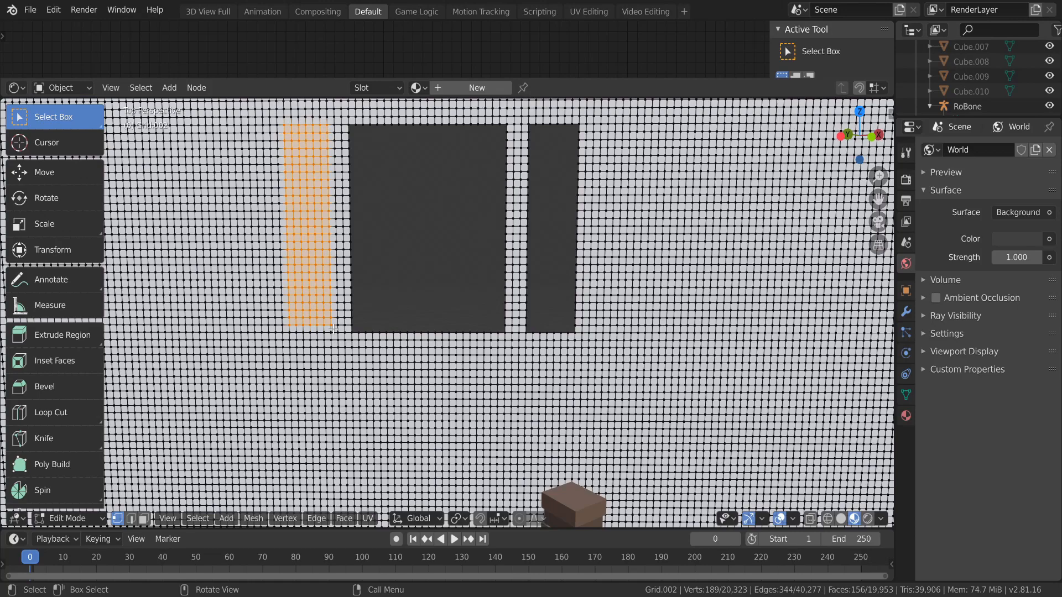
{"action": "key", "text": "x"}
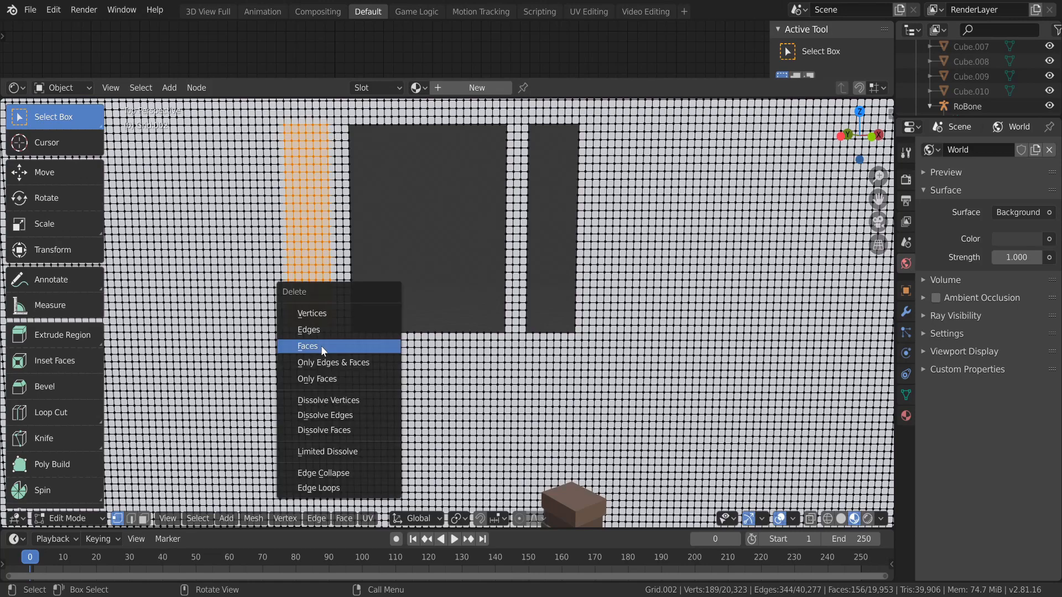
{"action": "left_click", "coordinate": [321, 346]}
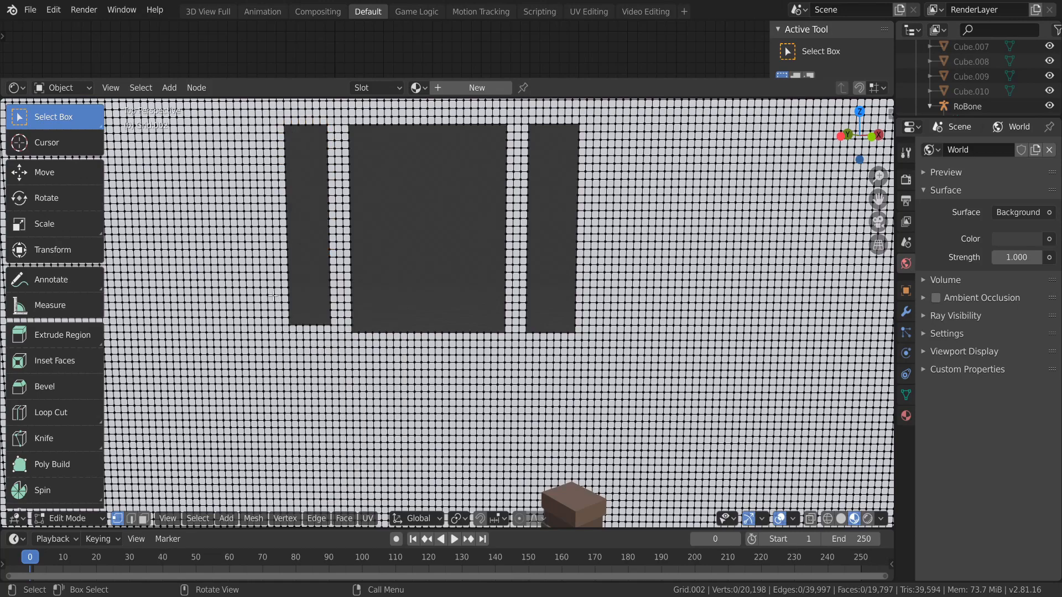
{"action": "left_click_drag", "start_coordinate": [286, 322], "coordinate": [335, 338]}
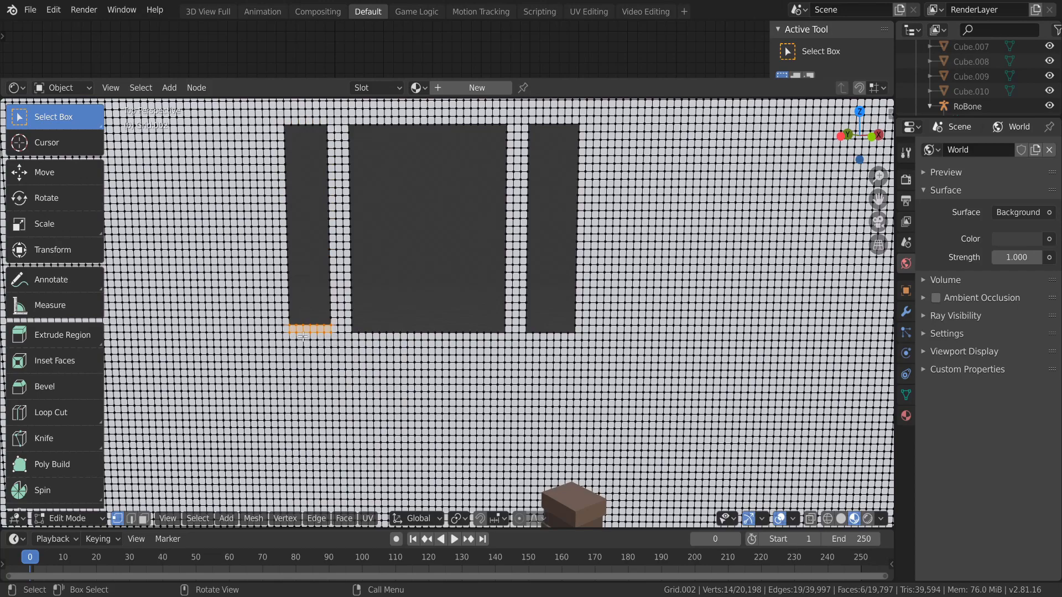
{"action": "key", "text": "x"}
{"action": "left_click", "coordinate": [303, 335]}
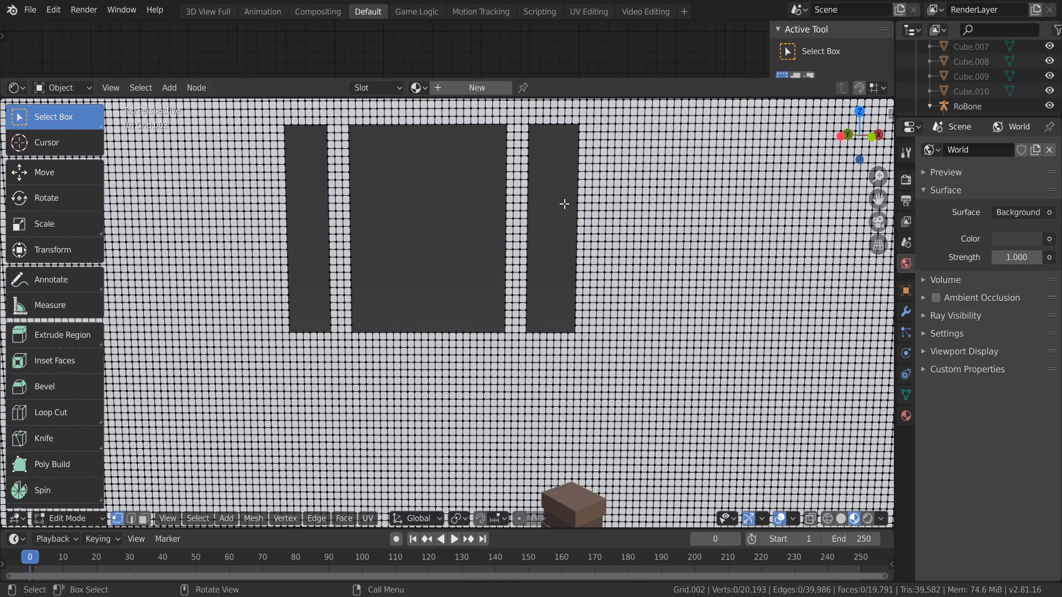
Return to Object Mode and lower the window wall along Z until its openings sit closer to the bed
{"action": "key", "text": "shift+grave"}
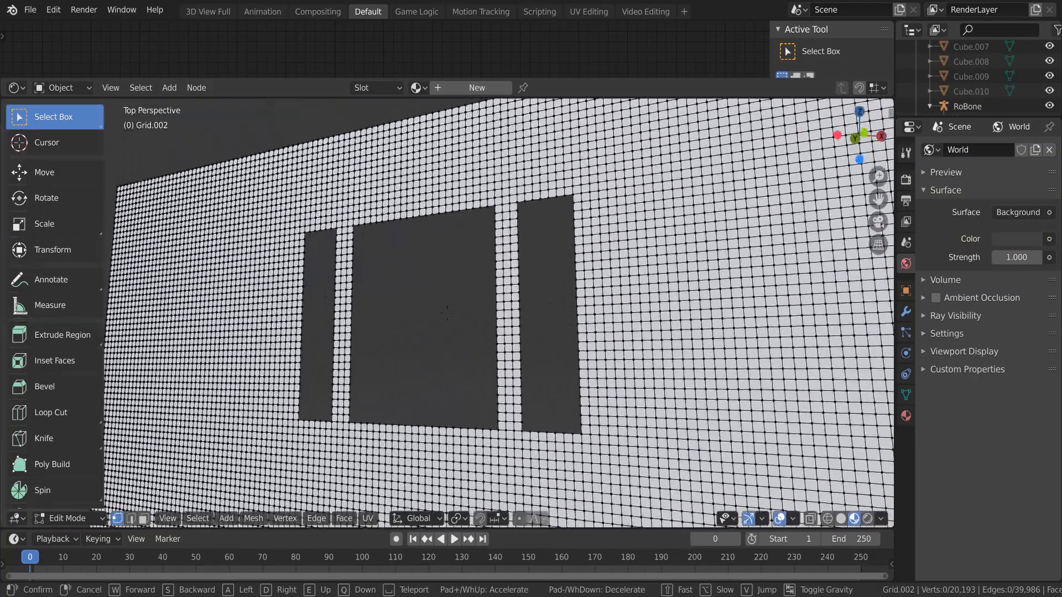
{"action": "key", "text": "s"}
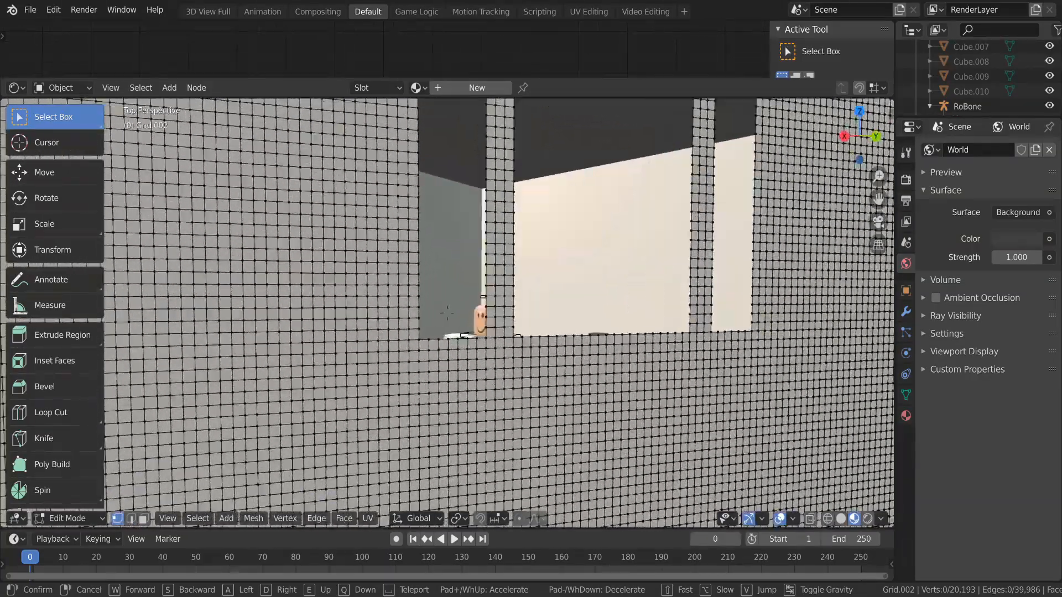
{"action": "key", "text": "Return"}
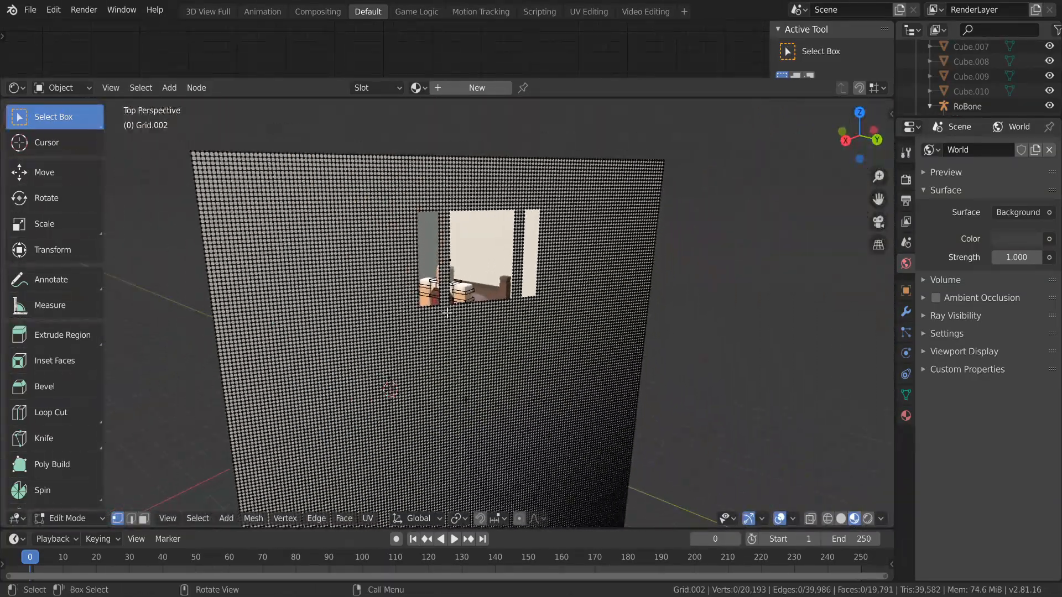
{"action": "left_click", "coordinate": [89, 517]}
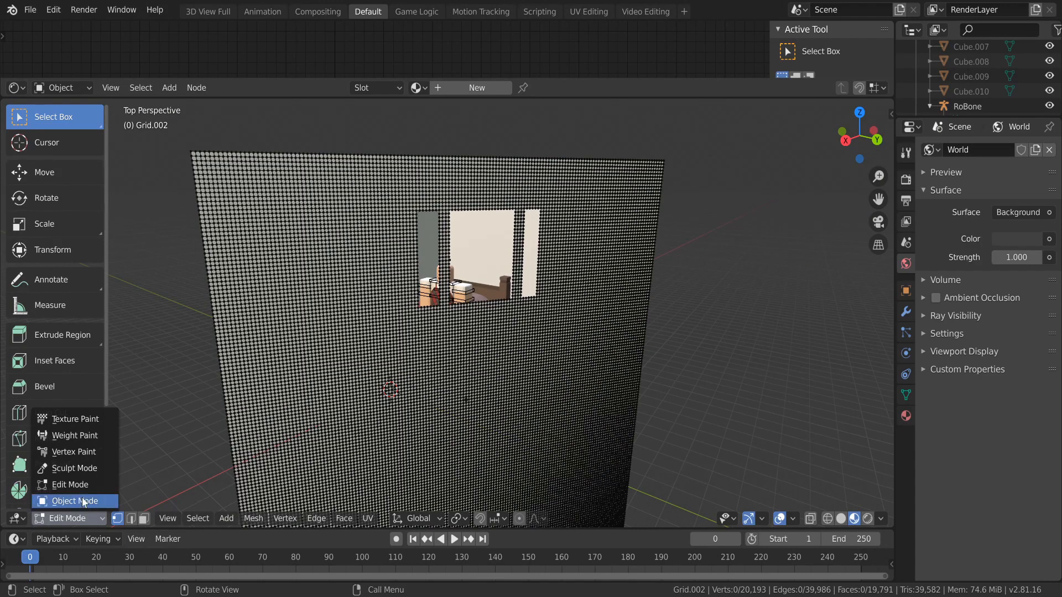
{"action": "left_click", "coordinate": [83, 501]}
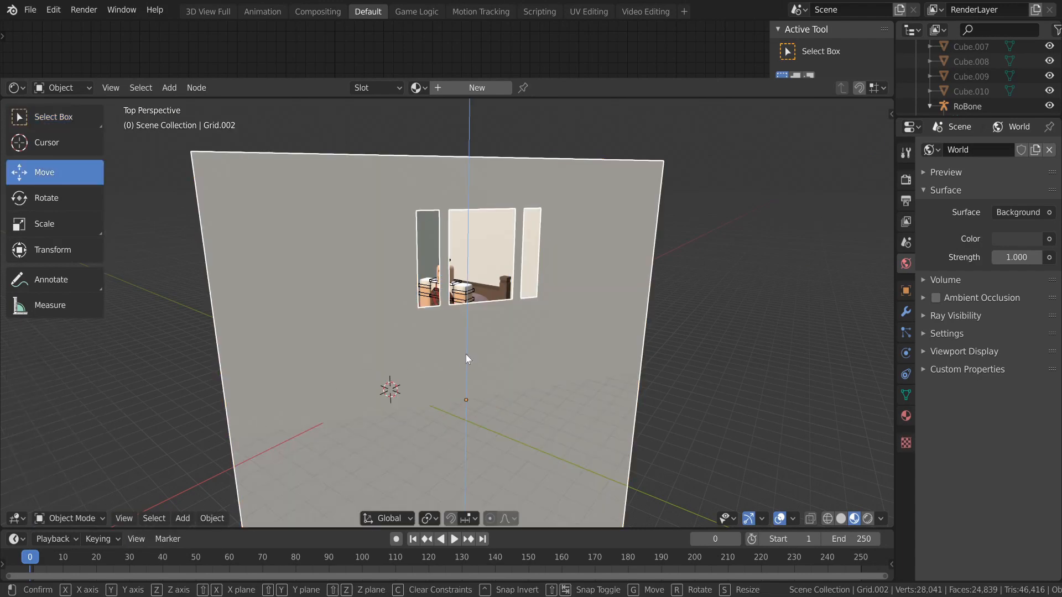
{"action": "key", "text": "g"}
{"action": "key", "text": "z"}
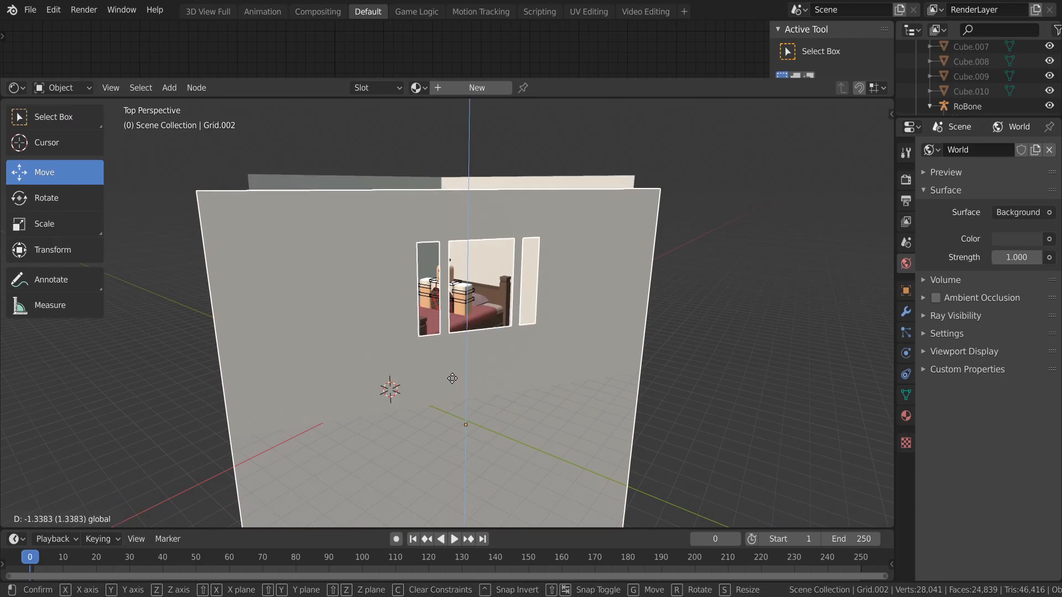
{"action": "left_click", "coordinate": [453, 384]}
Shift the window wall slightly along X and check from outside that the bed shows through the openings
{"action": "key", "text": "g"}
{"action": "key", "text": "x"}
{"action": "left_click", "coordinate": [440, 440]}
{"action": "key", "text": "shift+grave"}
{"action": "key", "text": "w"}
{"action": "key", "text": "s"}
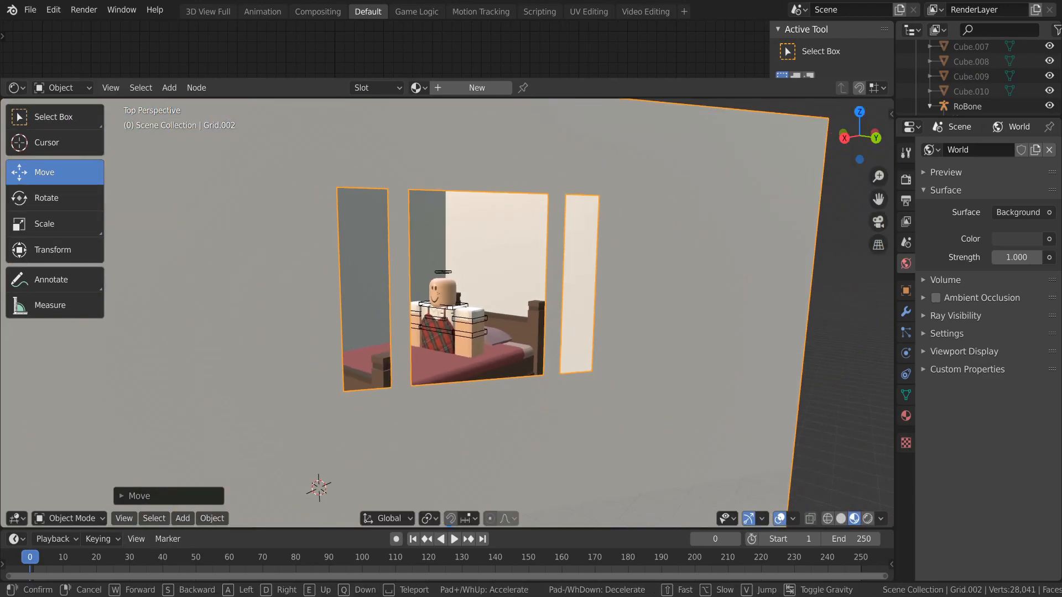
{"action": "left_click", "coordinate": [363, 337]}
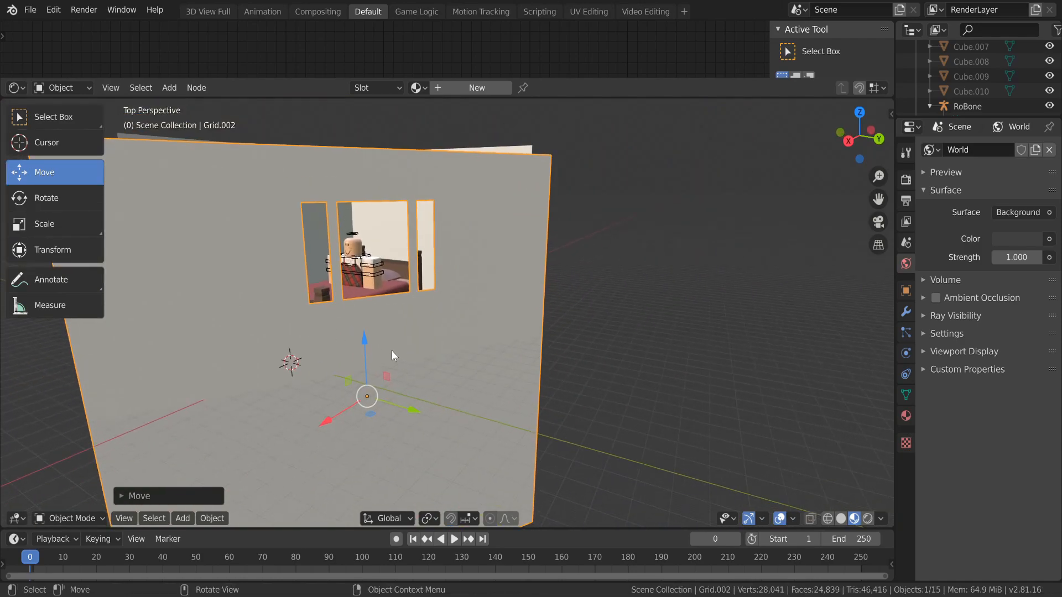
Add a Sun light to the scene
{"action": "key", "text": "shift+grave"}
{"action": "key", "text": "a"}
{"action": "left_click", "coordinate": [447, 313]}
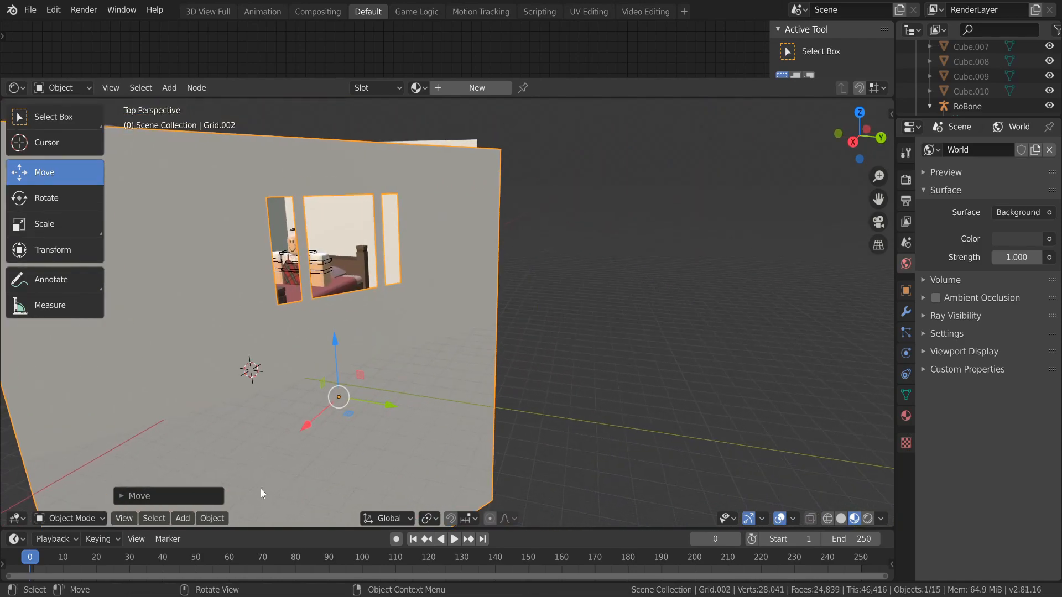
{"action": "key", "text": "shift+a"}
{"action": "mouse_move", "coordinate": [271, 491]}
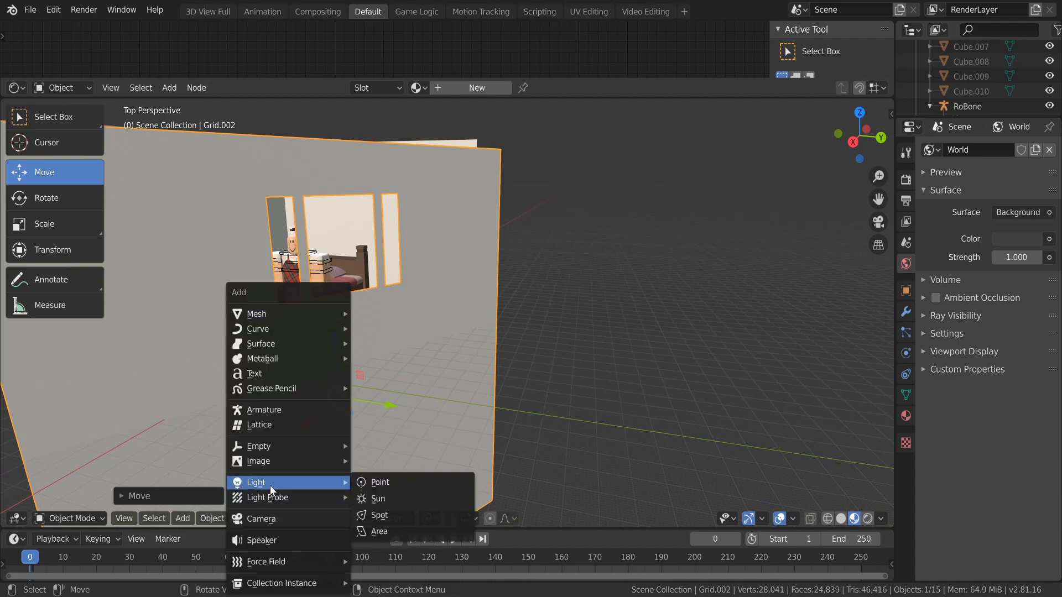
{"action": "left_click", "coordinate": [358, 501]}
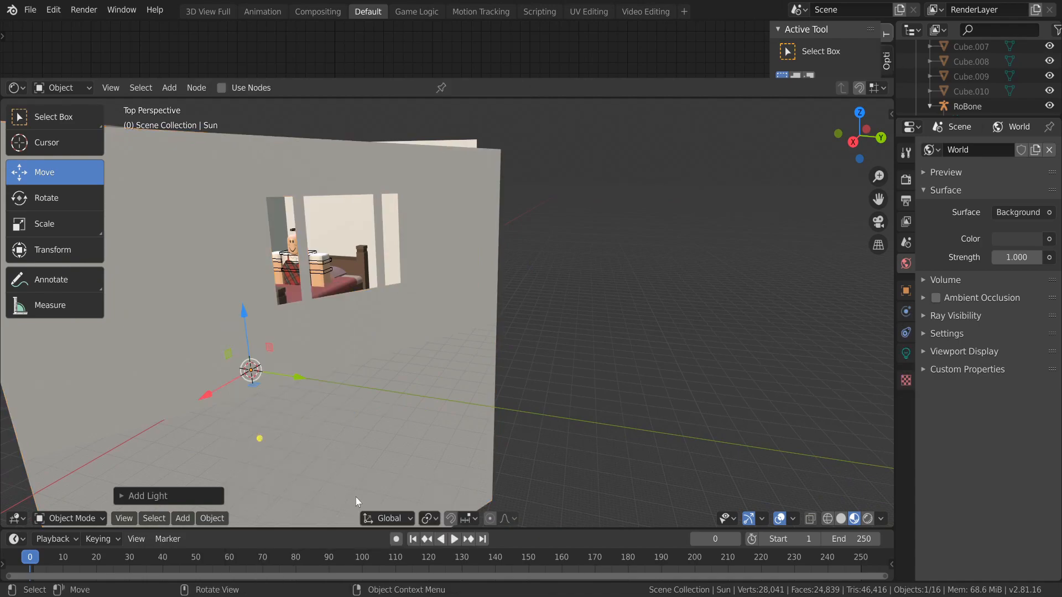
Move the Sun light along Y and upward so it sits outside the window wall
{"action": "key", "text": "shift+grave"}
{"action": "key", "text": "a"}
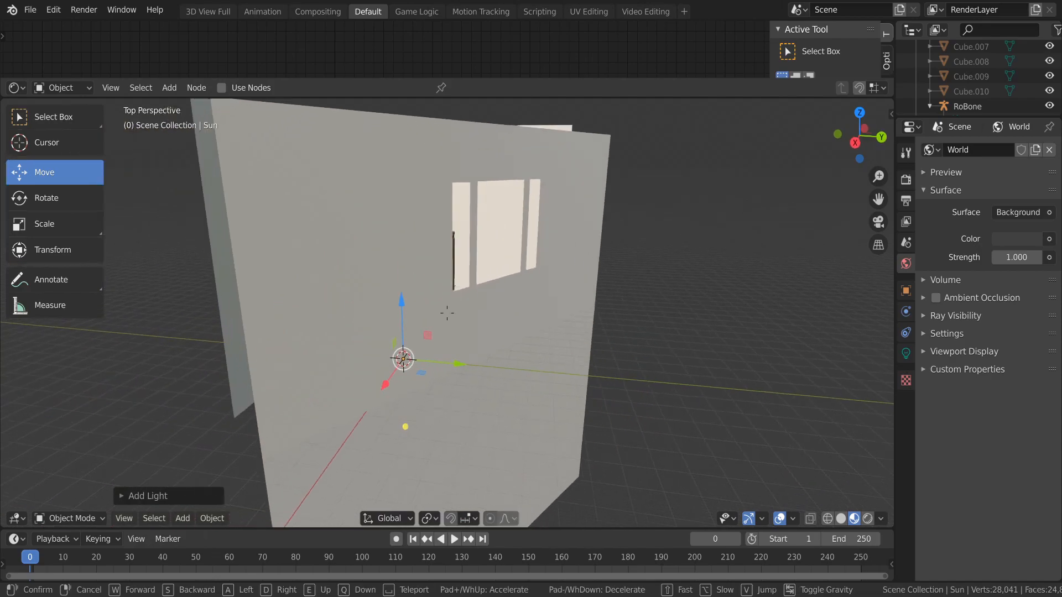
{"action": "left_click", "coordinate": [448, 313]}
{"action": "key", "text": "g"}
{"action": "key", "text": "y"}
{"action": "left_click", "coordinate": [467, 248]}
{"action": "key", "text": "g"}
{"action": "left_click", "coordinate": [474, 247]}
Reposition the Sun light farther outside the wall, in front of the main window opening
{"action": "key", "text": "shift+grave"}
{"action": "key", "text": "d"}
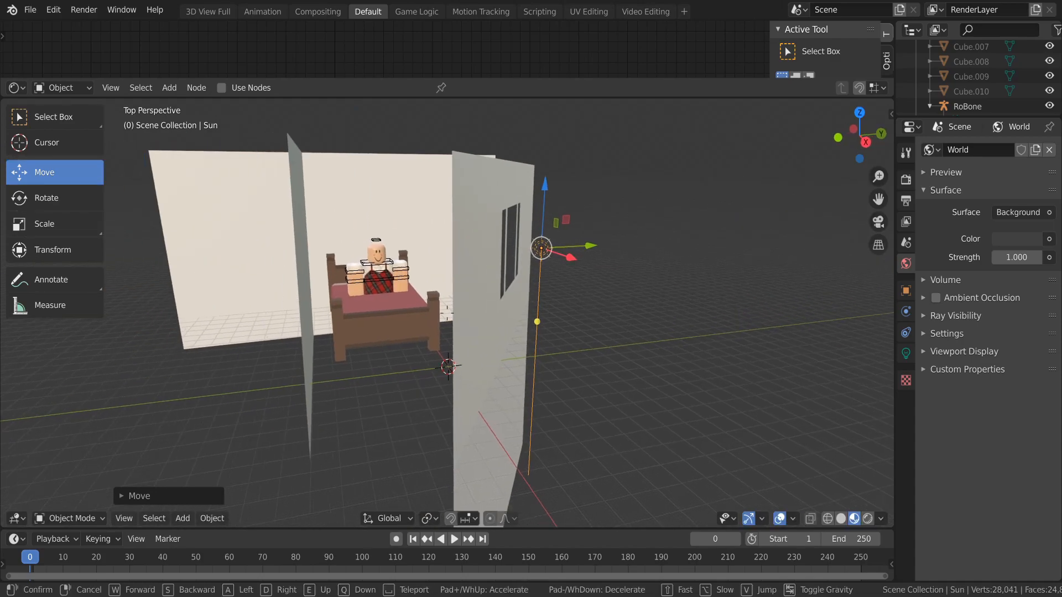
{"action": "left_click", "coordinate": [447, 313]}
{"action": "left_click_drag", "start_coordinate": [474, 303], "coordinate": [520, 322]}
{"action": "left_click_drag", "start_coordinate": [497, 278], "coordinate": [494, 270]}
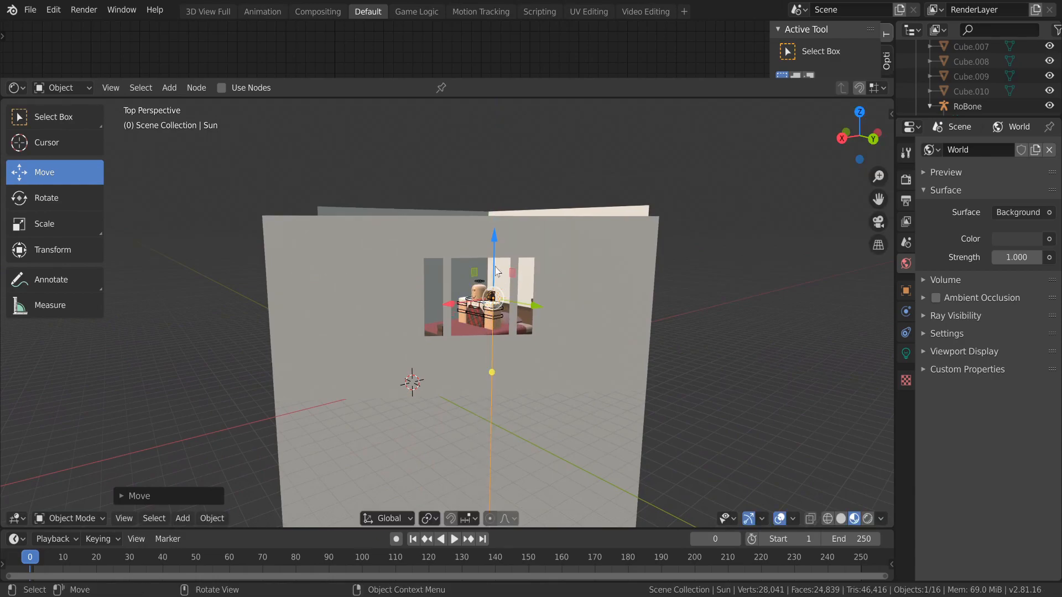
Rotate the Sun light so its beam points through the window toward the character on the bed
{"action": "key", "text": "shift+grave"}
{"action": "key", "text": "a"}
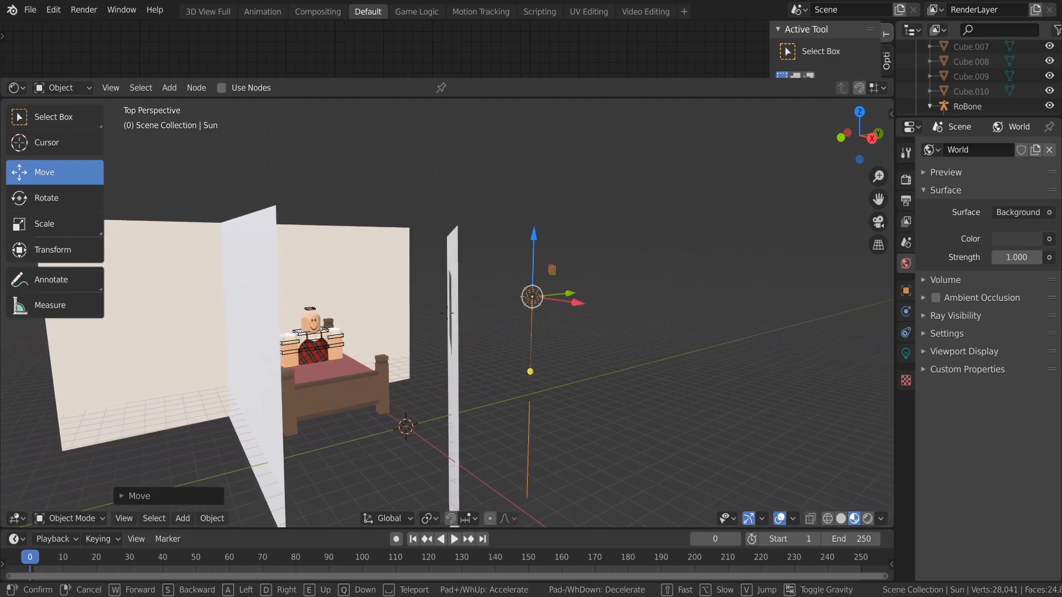
{"action": "left_click", "coordinate": [446, 313]}
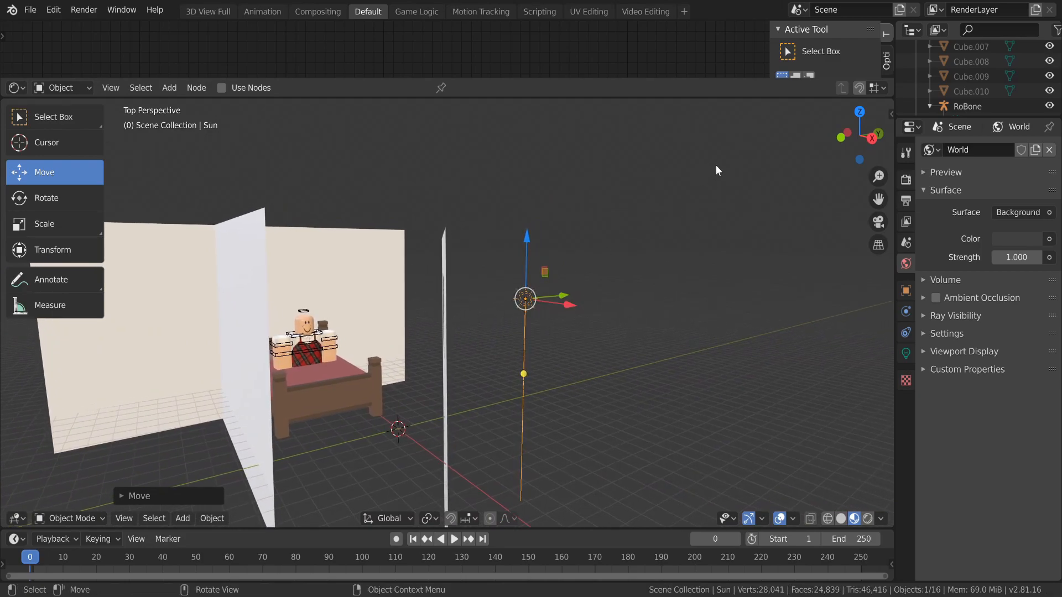
{"action": "key", "text": "r"}
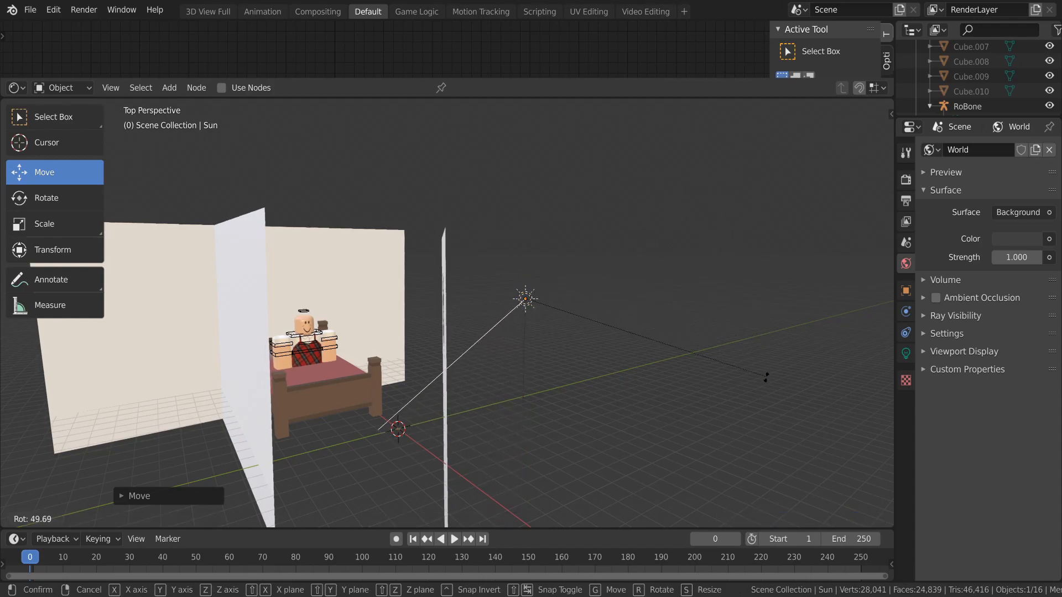
{"action": "left_click", "coordinate": [696, 491]}
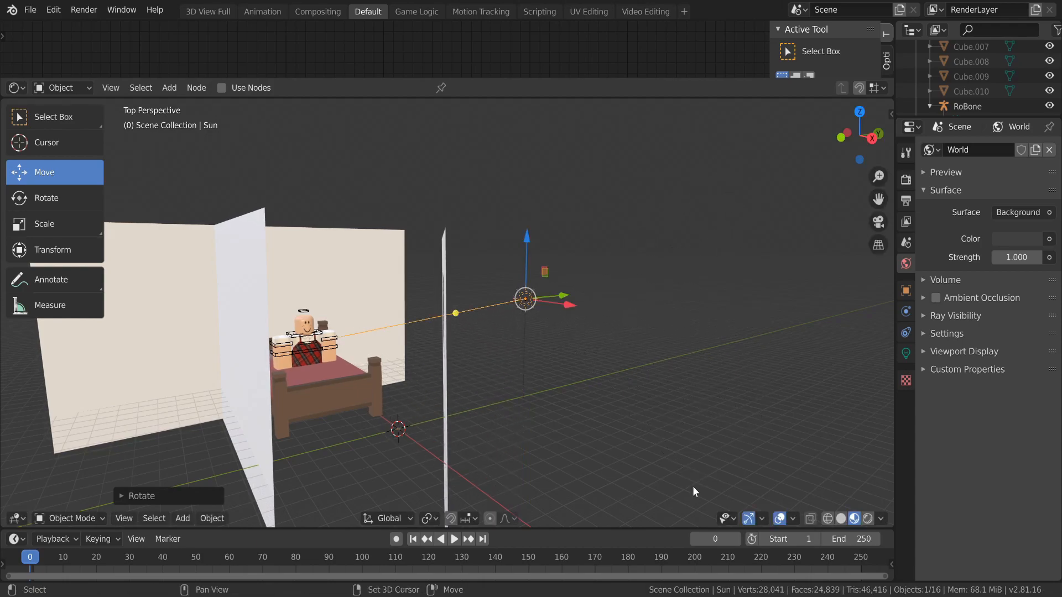
Examine the Sun light's direction relative to the window and bed from outside and from directly above
{"action": "key", "text": "shift+grave"}
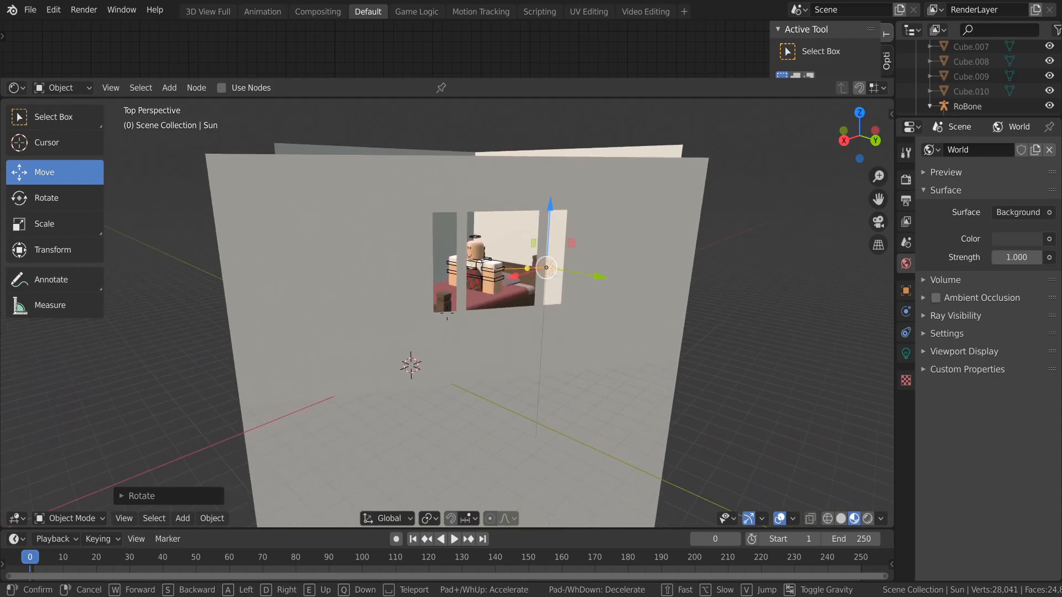
{"action": "key", "text": "w"}
{"action": "key", "text": "s"}
{"action": "key", "text": "w"}
{"action": "key", "text": "s"}
{"action": "left_click", "coordinate": [447, 313]}
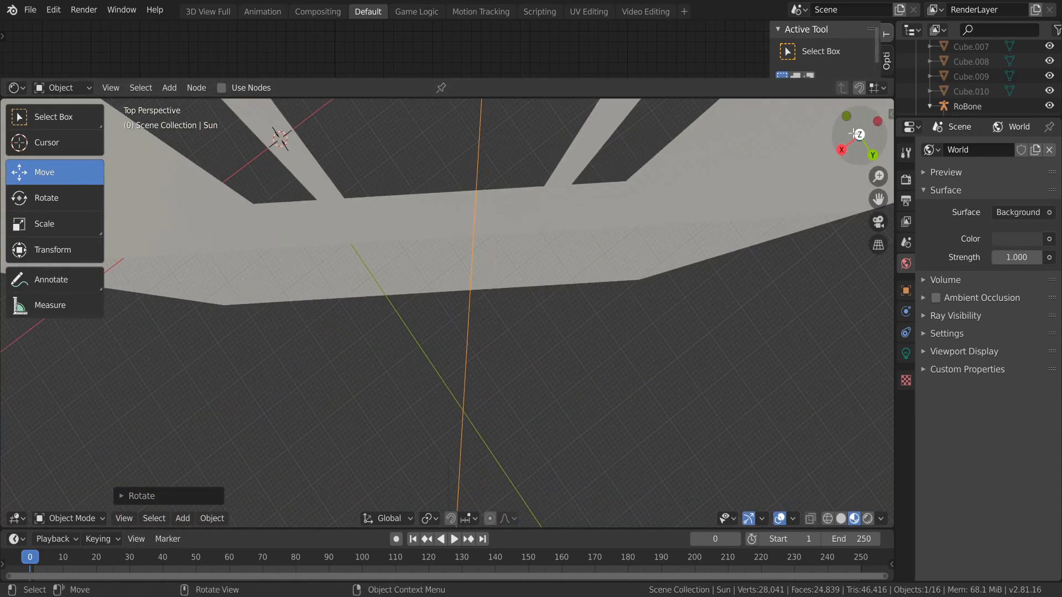
{"action": "left_click", "coordinate": [859, 135]}
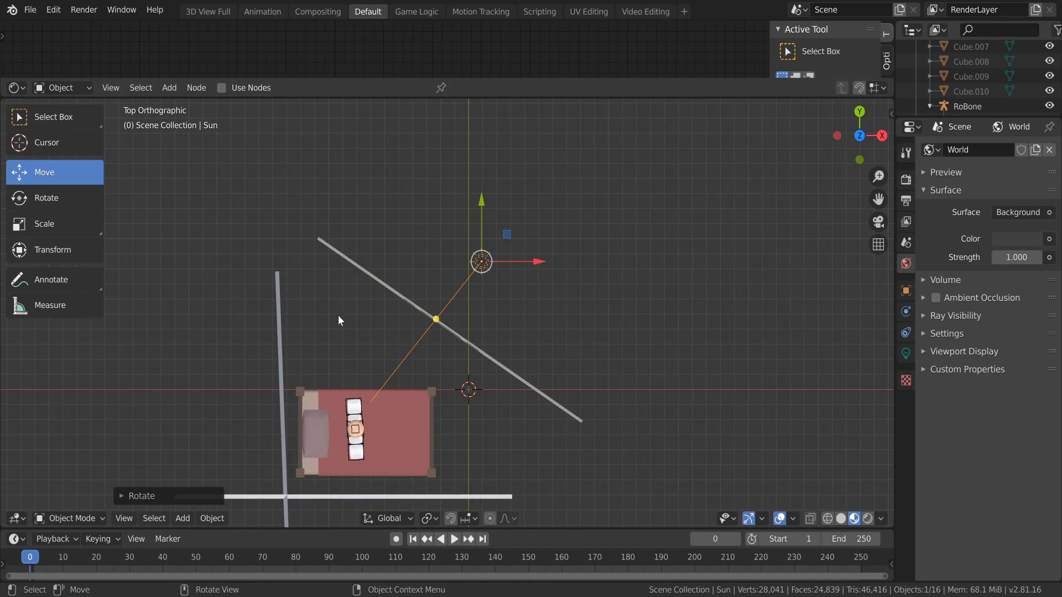
{"action": "key", "text": "r"}
{"action": "key", "text": "Escape"}
Rotate the Sun light slightly to refine the angle of its beam through the window onto the bed
{"action": "key", "text": "shift+grave"}
{"action": "key", "text": "w"}
{"action": "key", "text": "s"}
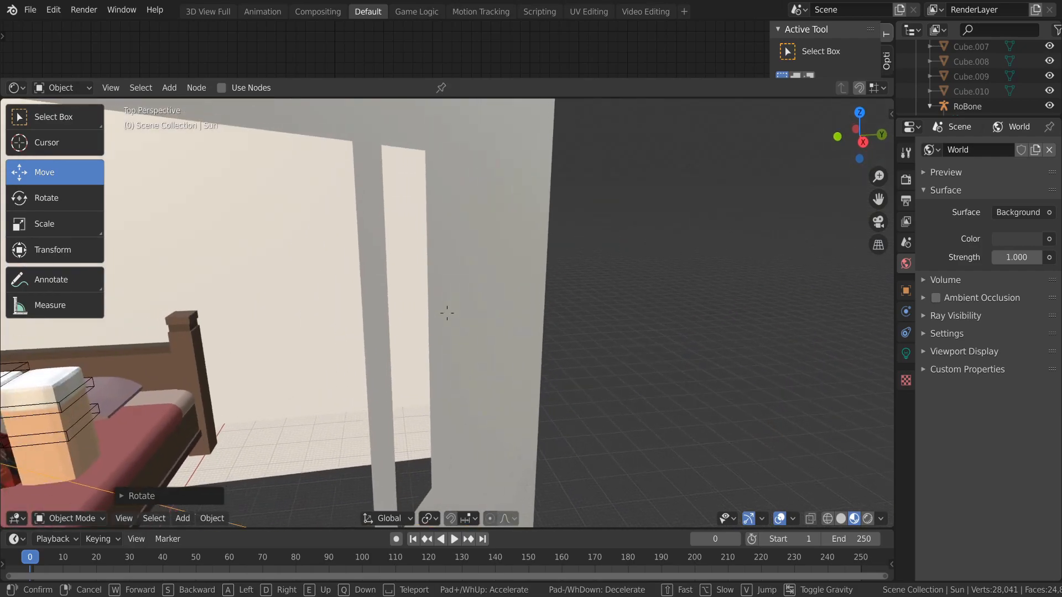
{"action": "key", "text": "s"}
{"action": "key", "text": "w"}
{"action": "key", "text": "s"}
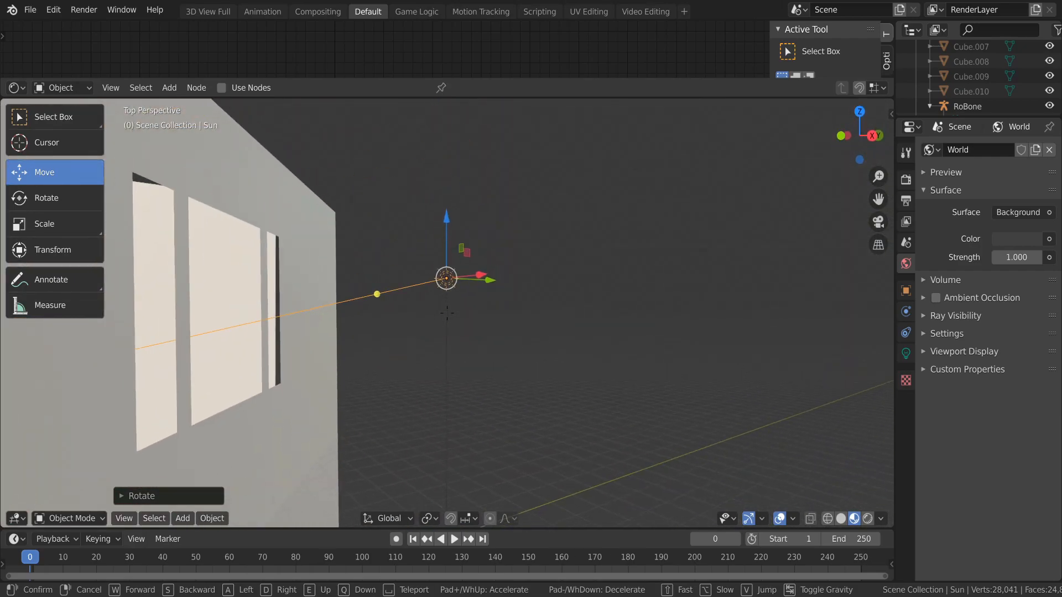
{"action": "key", "text": "w"}
{"action": "key", "text": "s"}
{"action": "key", "text": "a"}
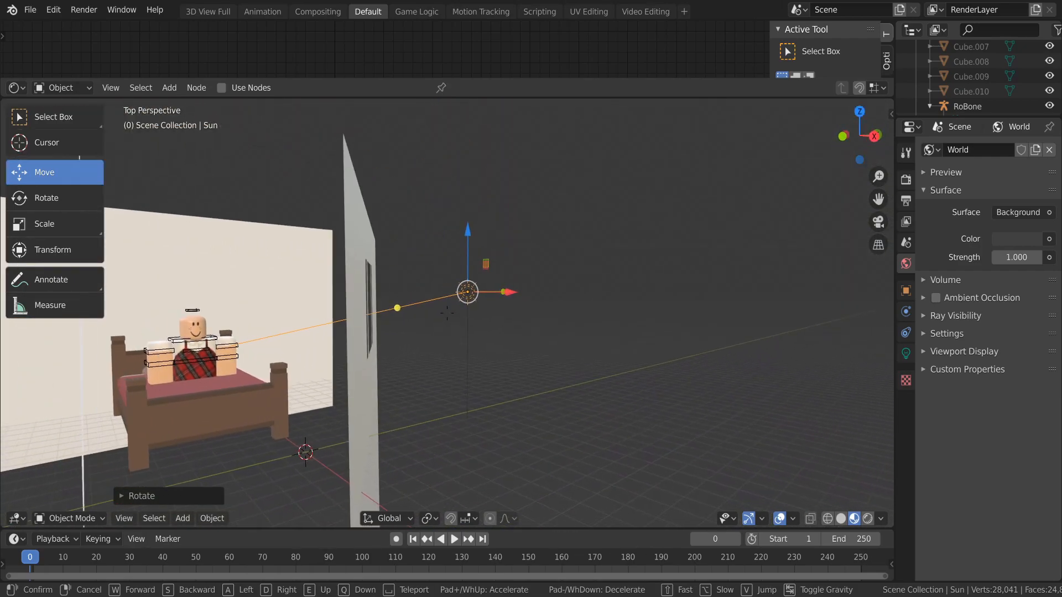
{"action": "key", "text": "a"}
{"action": "key", "text": "d"}
{"action": "left_click", "coordinate": [447, 313]}
{"action": "key", "text": "r"}
{"action": "left_click", "coordinate": [676, 220]}
Try a different height and rotation for the Sun light, and undo these changes
{"action": "left_click_drag", "start_coordinate": [511, 235], "coordinate": [510, 250]}
{"action": "left_click", "coordinate": [511, 251]}
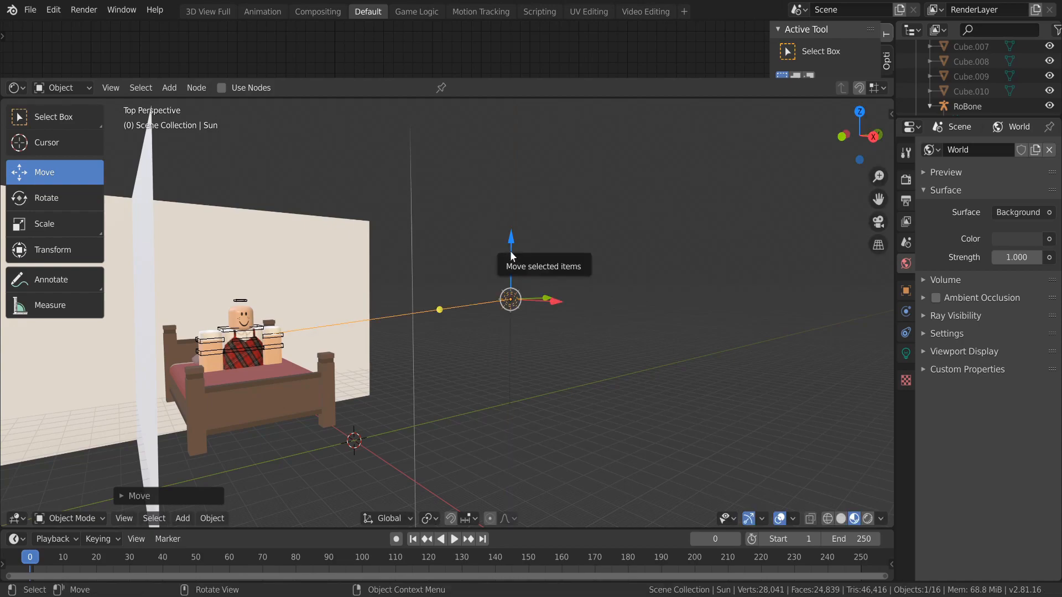
{"action": "left_click_drag", "start_coordinate": [510, 251], "coordinate": [527, 129]}
{"action": "key", "text": "r"}
{"action": "left_click", "coordinate": [512, 149]}
{"action": "key", "text": "ctrl+z"}
{"action": "key", "text": "ctrl+z"}
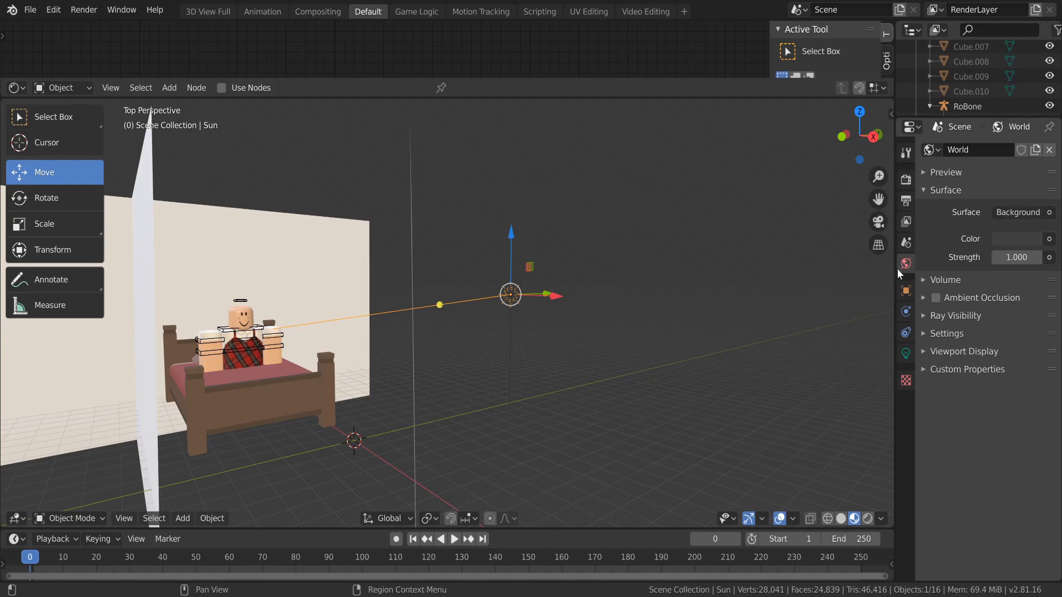
Widen the properties area and open the Sun's light settings
{"action": "left_click_drag", "start_coordinate": [895, 271], "coordinate": [732, 271]}
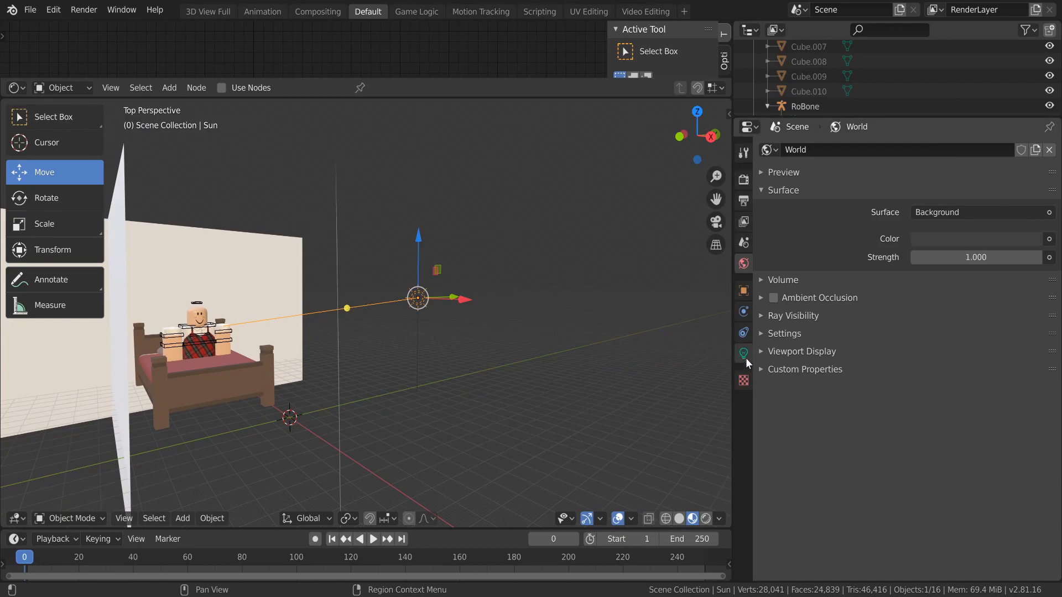
{"action": "left_click", "coordinate": [649, 337]}
{"action": "left_click", "coordinate": [422, 298]}
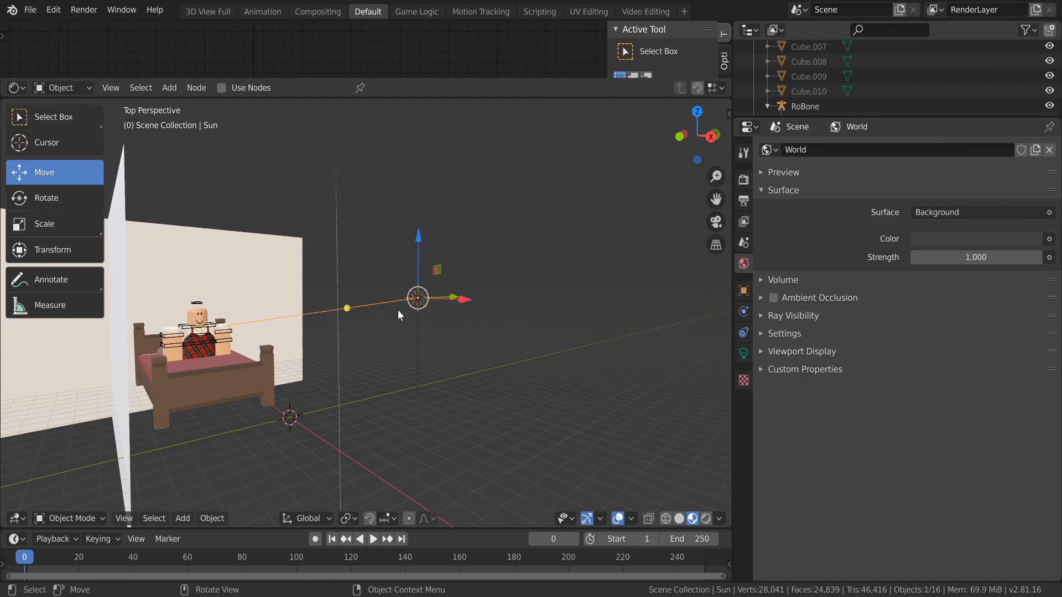
{"action": "left_click", "coordinate": [338, 353]}
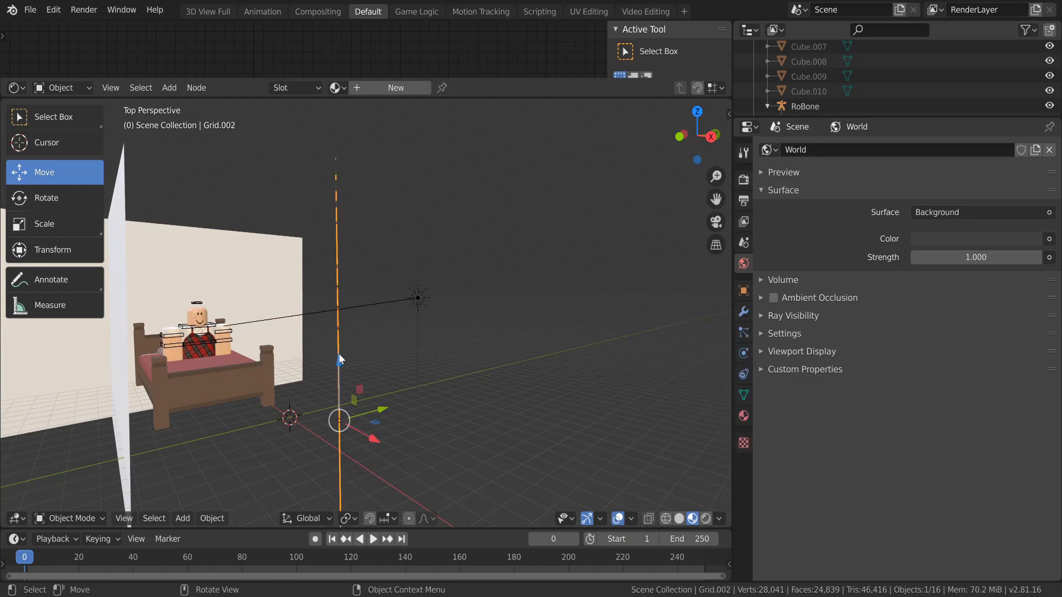
{"action": "left_click", "coordinate": [417, 300]}
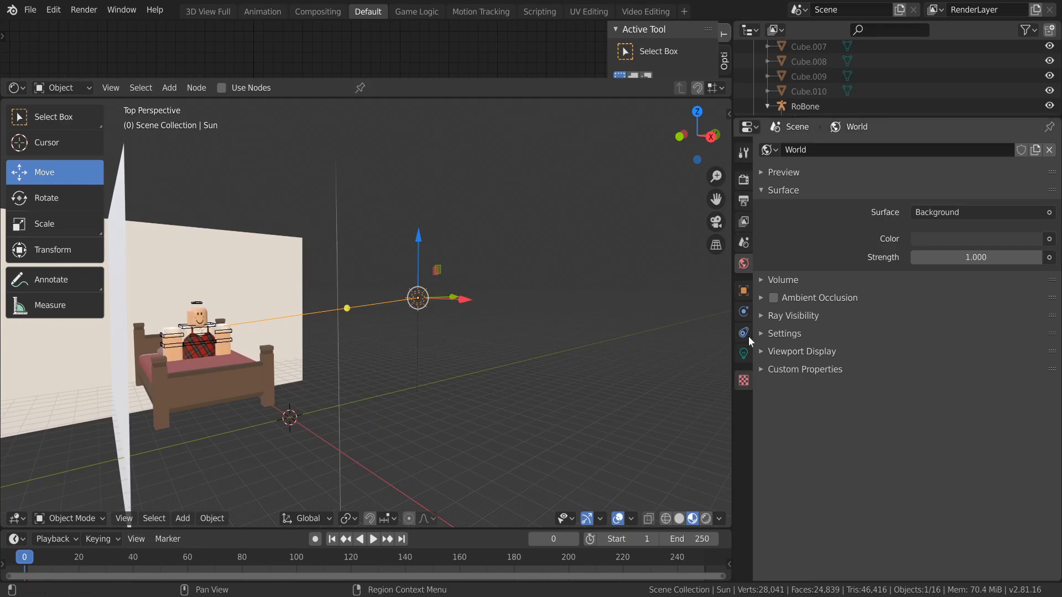
{"action": "left_click", "coordinate": [747, 359]}
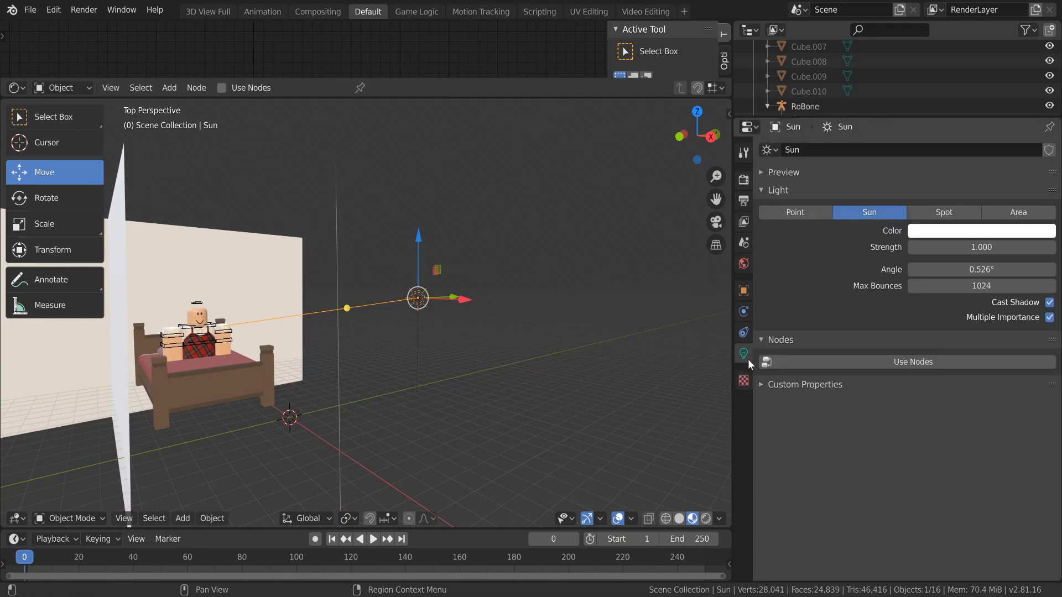
Set the Sun light's color to a warm orange (H 0.100, S 0.565, V 1.000) and its strength to 3
{"action": "left_click", "coordinate": [927, 232]}
{"action": "mouse_move", "coordinate": [972, 115]}
{"action": "left_mouse_down"}
{"action": "mouse_move", "coordinate": [975, 34]}
{"action": "mouse_move", "coordinate": [1033, 104]}
{"action": "mouse_move", "coordinate": [975, 100]}
{"action": "mouse_move", "coordinate": [966, 112]}
{"action": "left_mouse_up"}
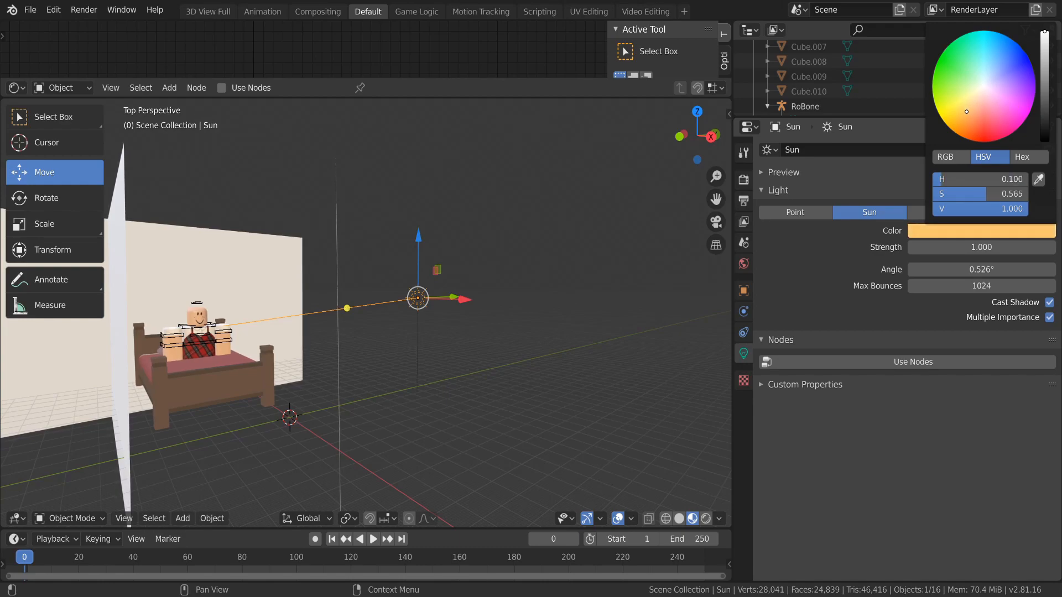
{"action": "left_click", "coordinate": [940, 247]}
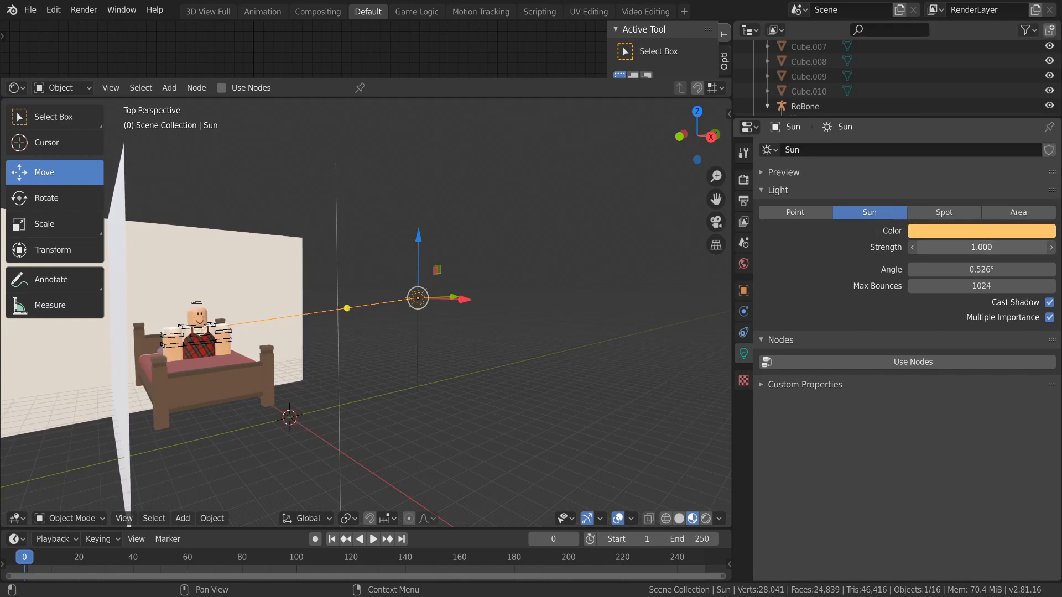
{"action": "type", "text": "1.0"}
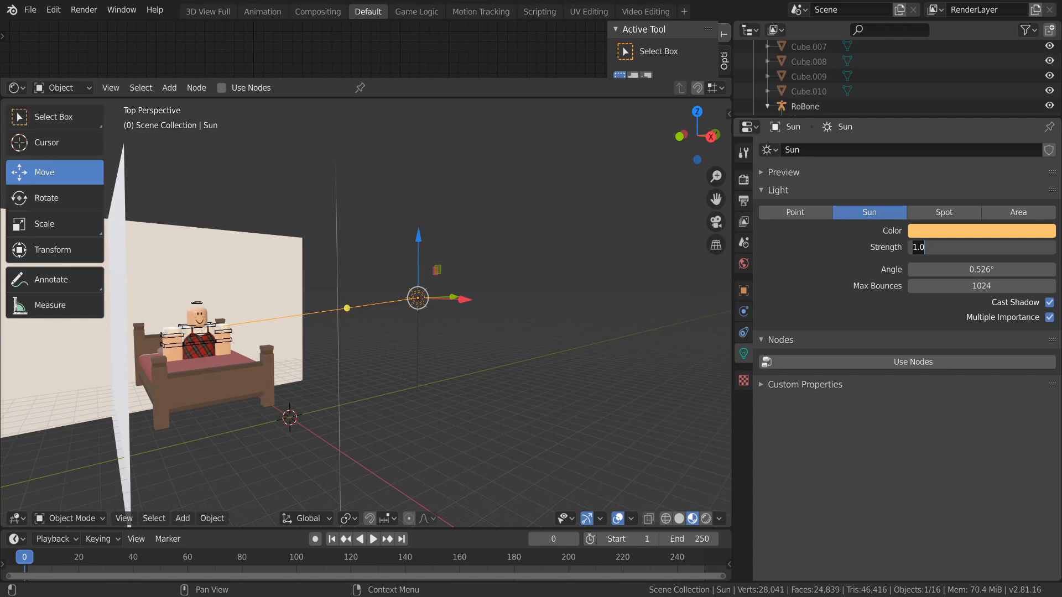
{"action": "type", "text": "3"}
{"action": "key", "text": "Return"}
{"action": "key", "text": "shift+grave"}
{"action": "key", "text": "w"}
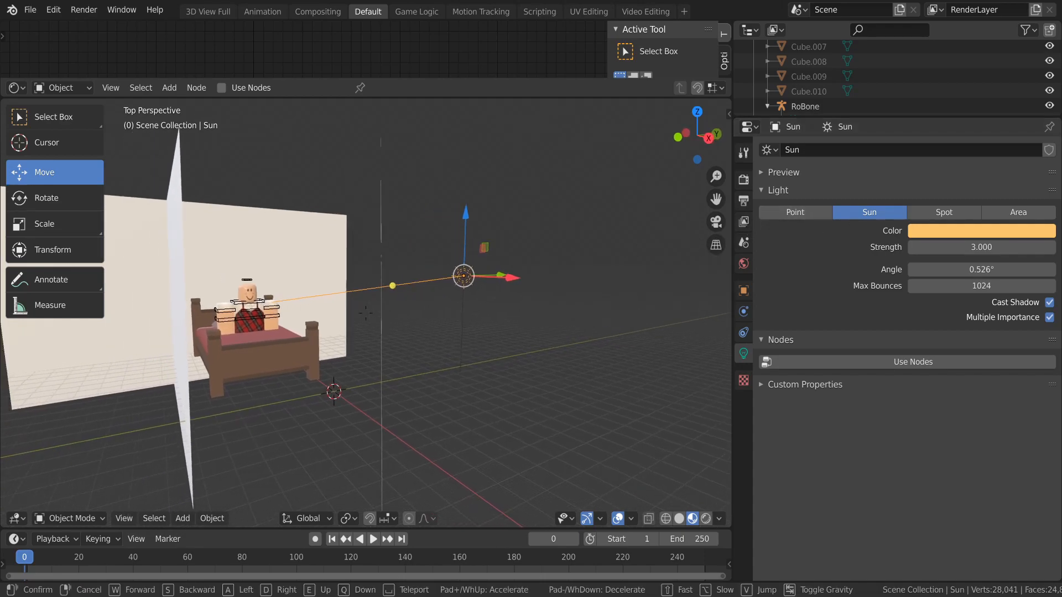
Check the Sun's light and window shadows in a rendered preview viewed from the foot of the bed
{"action": "key", "text": "a"}
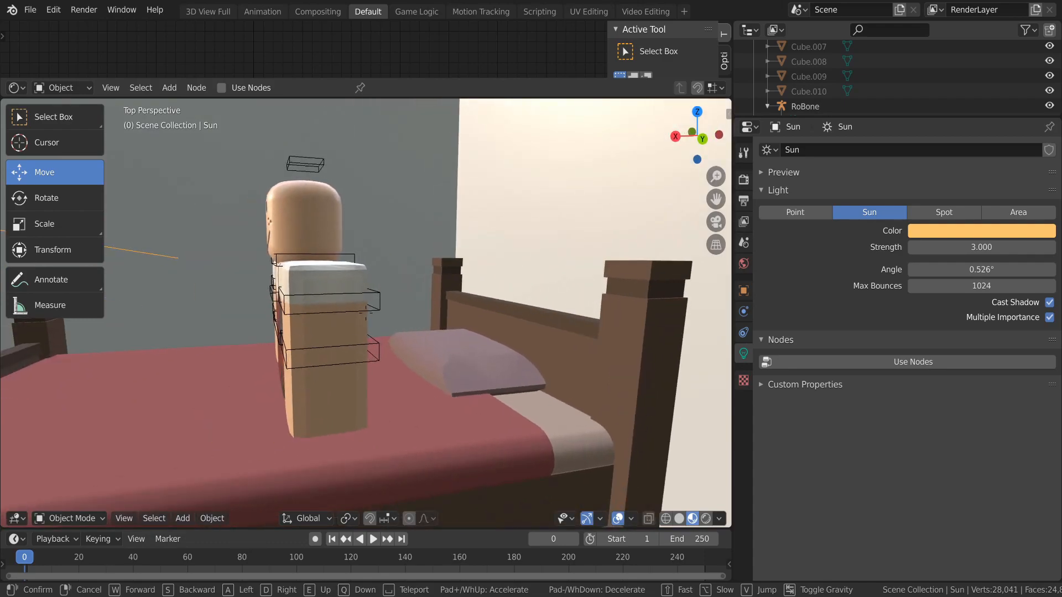
{"action": "key", "text": "s"}
{"action": "key", "text": "a"}
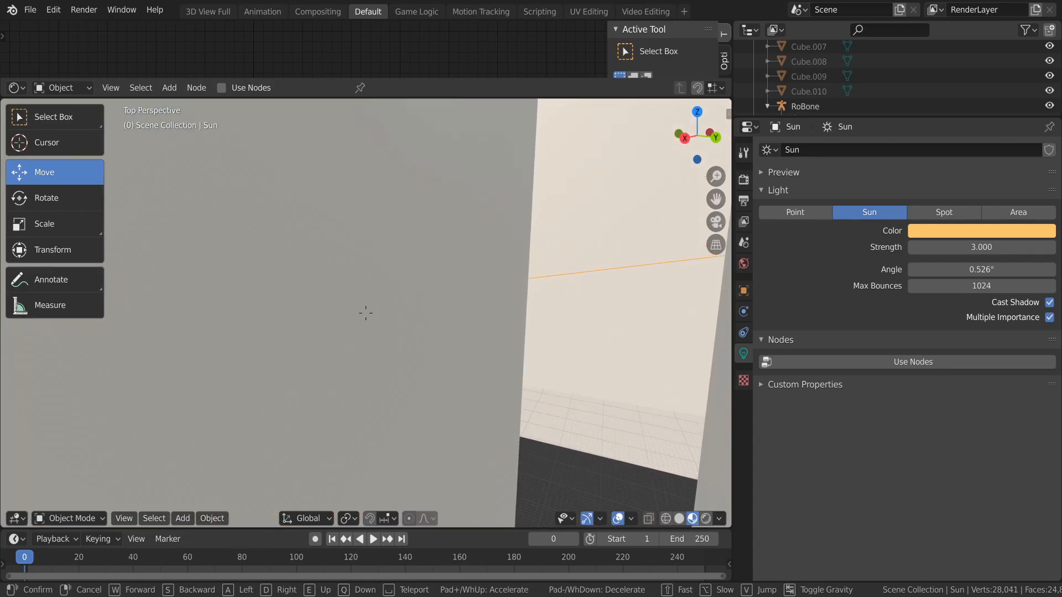
{"action": "key", "text": "d"}
{"action": "left_click", "coordinate": [421, 353]}
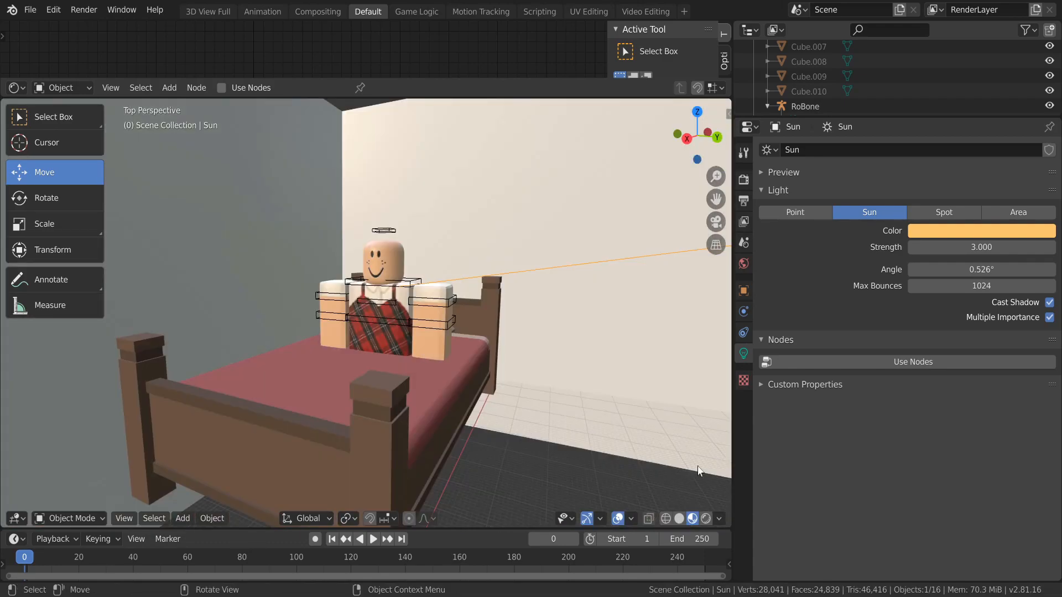
{"action": "left_click", "coordinate": [705, 520]}
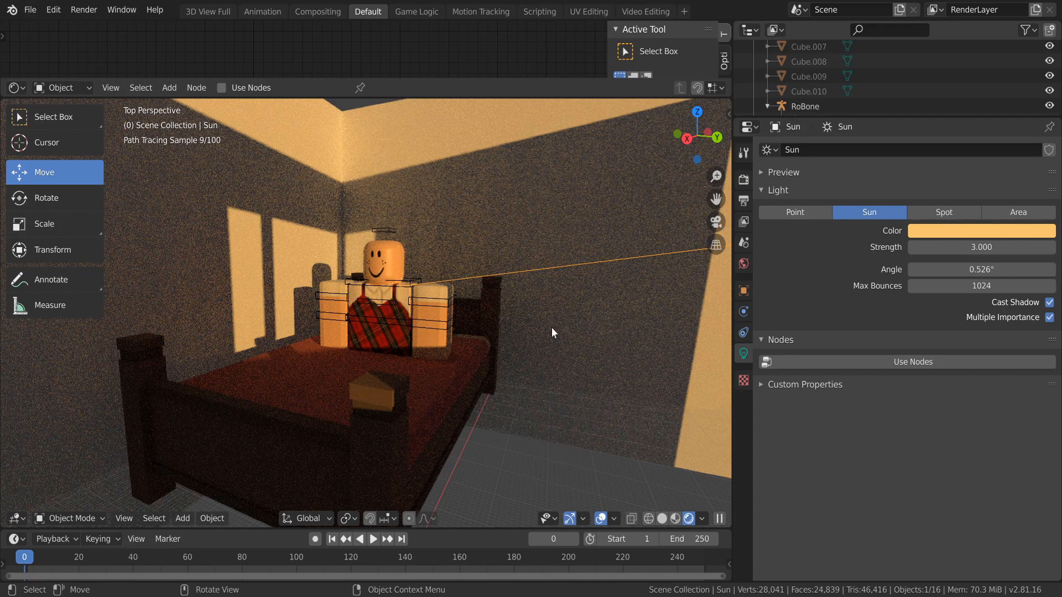
{"action": "left_click", "coordinate": [675, 518]}
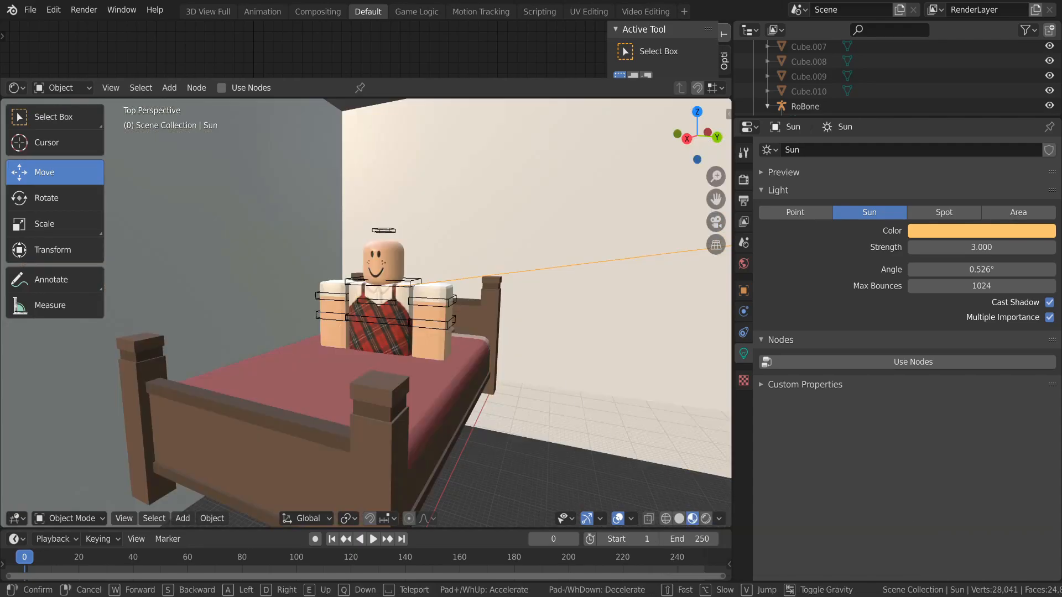
Rotate the Sun light slightly to level its beam through the window, and lower it along the Z axis
{"action": "key", "text": "shift+grave"}
{"action": "key", "text": "a"}
{"action": "key", "text": "d"}
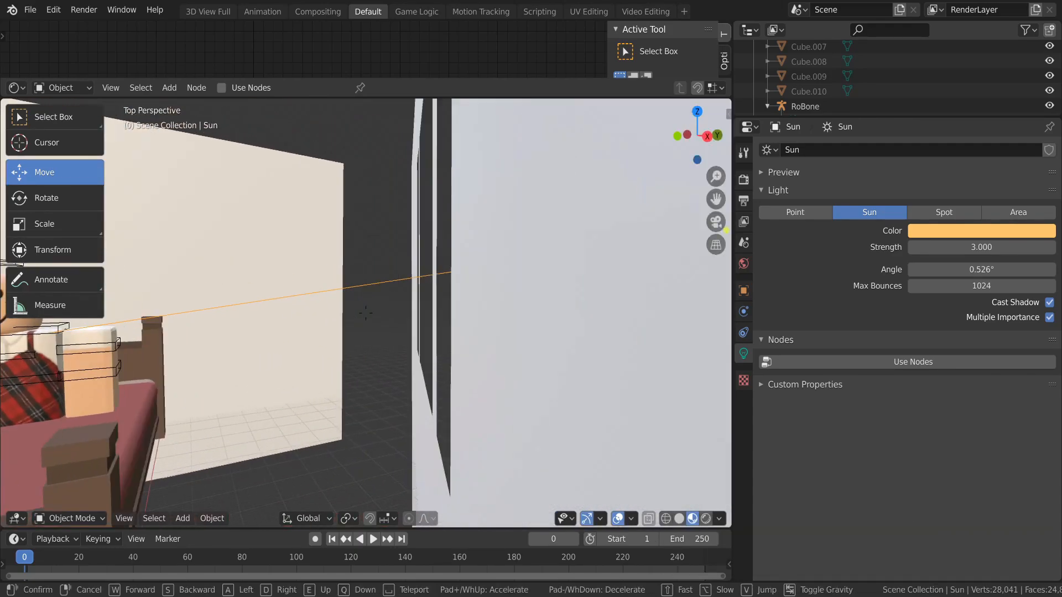
{"action": "key", "text": "s"}
{"action": "left_click", "coordinate": [365, 313]}
{"action": "key", "text": "r"}
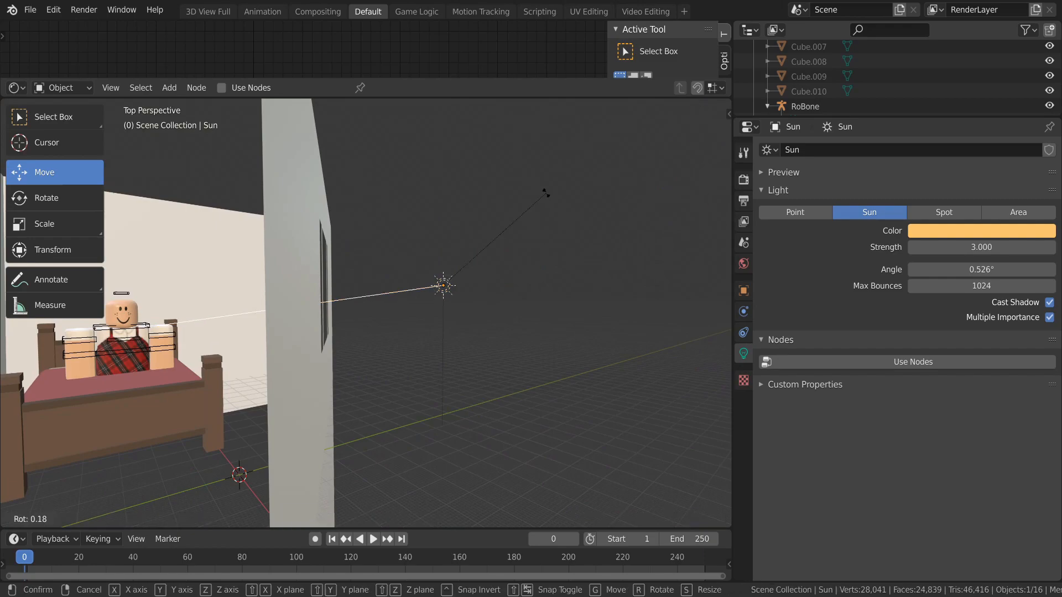
{"action": "left_click", "coordinate": [547, 206]}
{"action": "key", "text": "g"}
{"action": "key", "text": "z"}
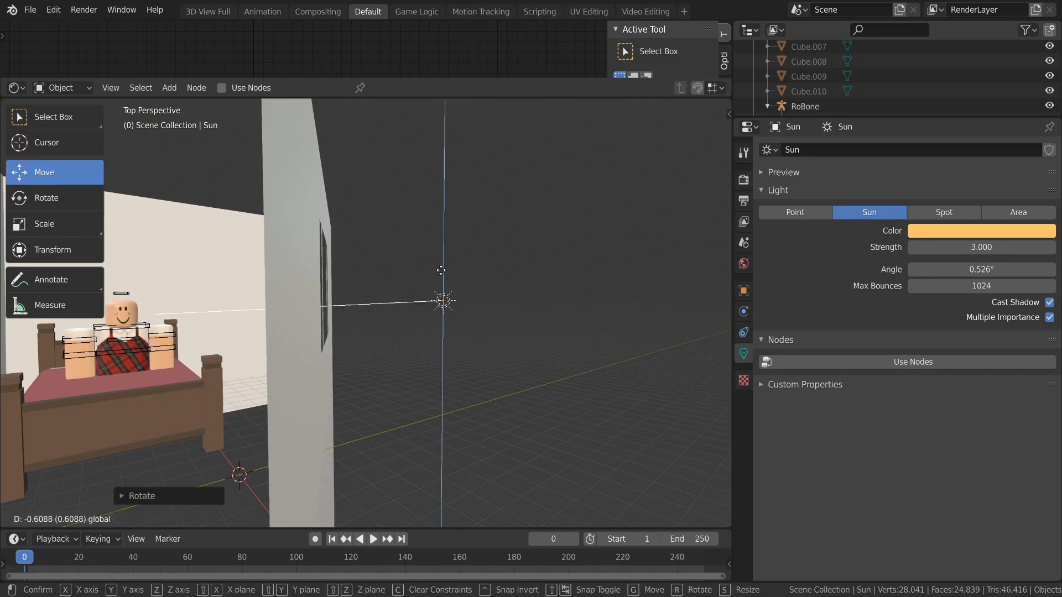
{"action": "left_click", "coordinate": [441, 278]}
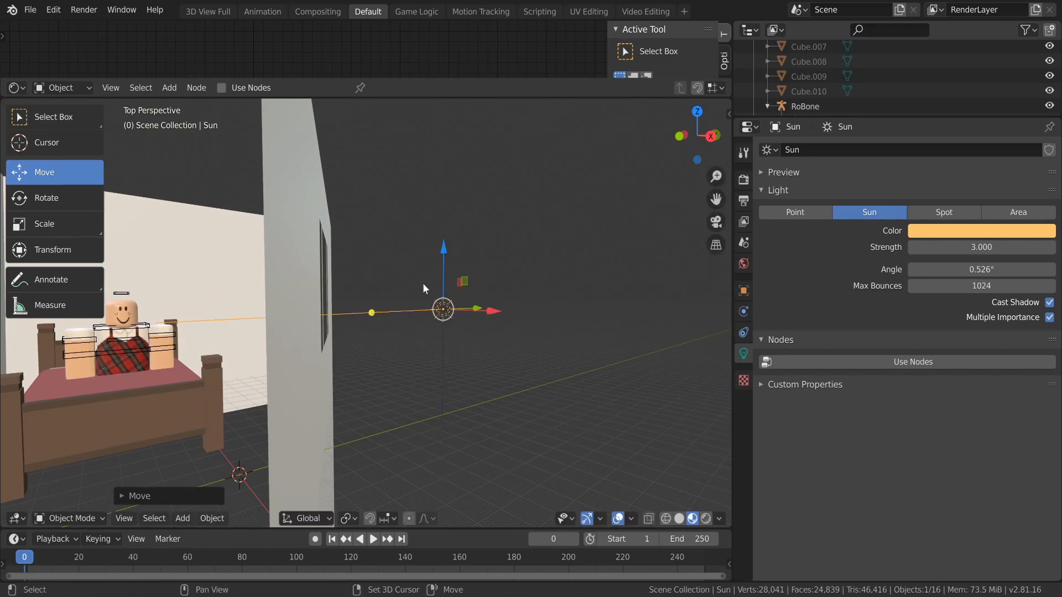
Preview the room rendered from inside, facing the bed and character, to examine the adjusted sunlight
{"action": "key", "text": "shift+grave"}
{"action": "key", "text": "w"}
{"action": "key", "text": "s"}
{"action": "left_click", "coordinate": [365, 313]}
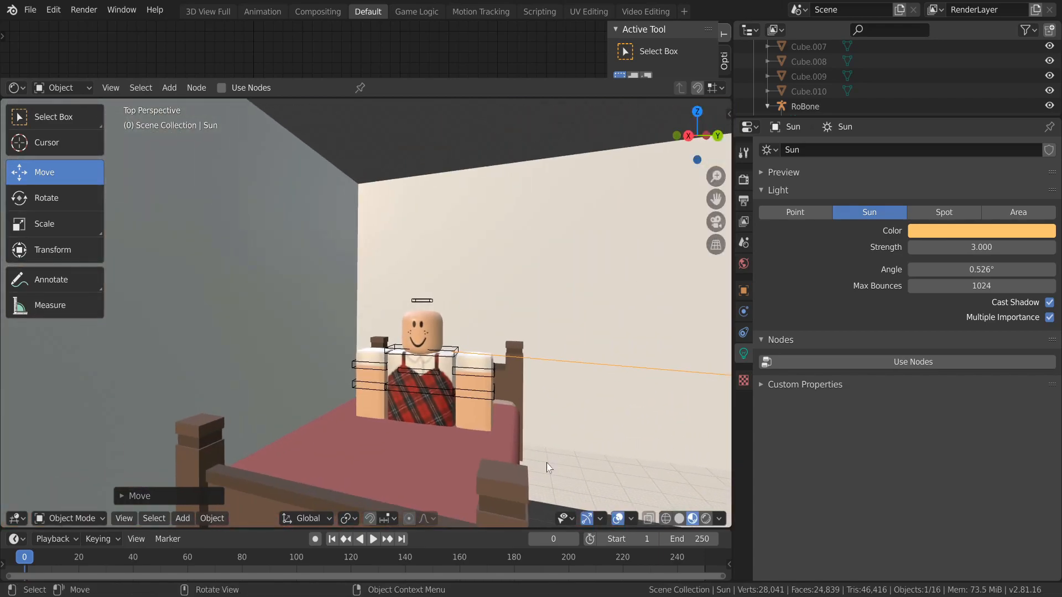
{"action": "left_click", "coordinate": [705, 518]}
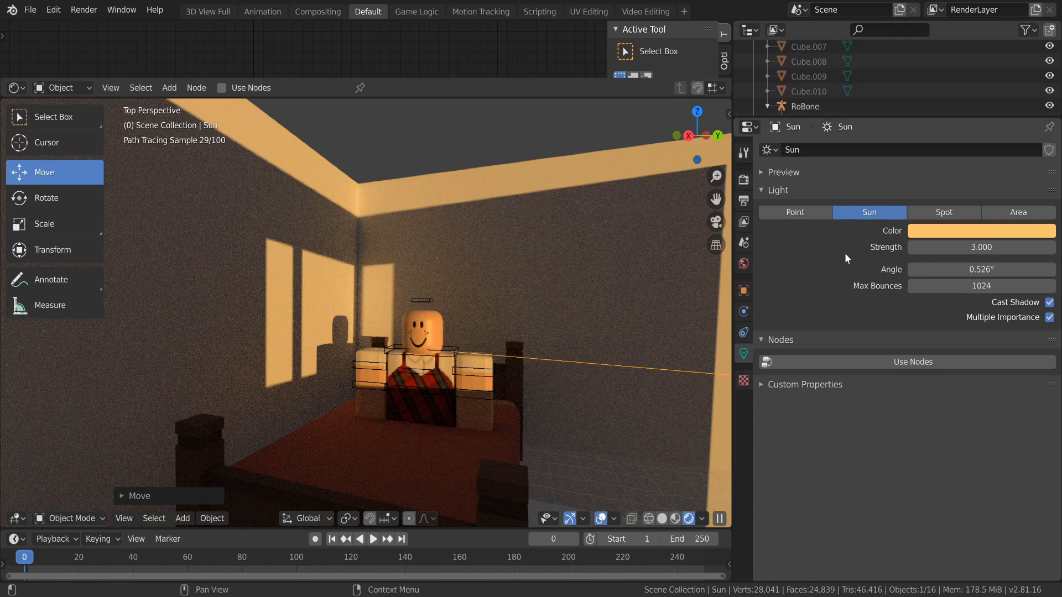
Try Sun light strengths of 1 and 5 in the rendered preview
{"action": "left_click", "coordinate": [934, 247]}
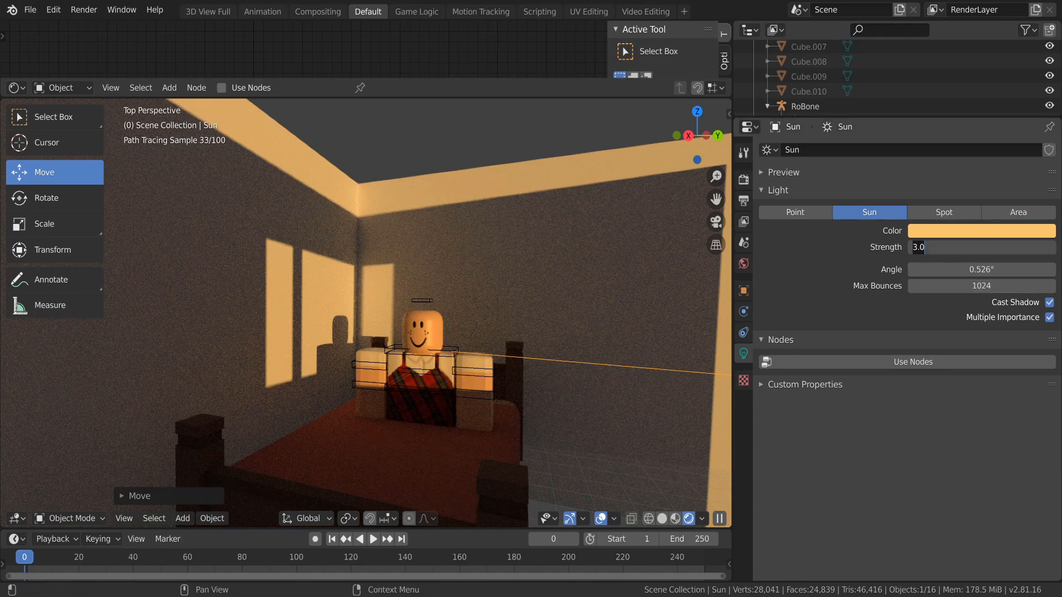
{"action": "type", "text": "1"}
{"action": "key", "text": "Return"}
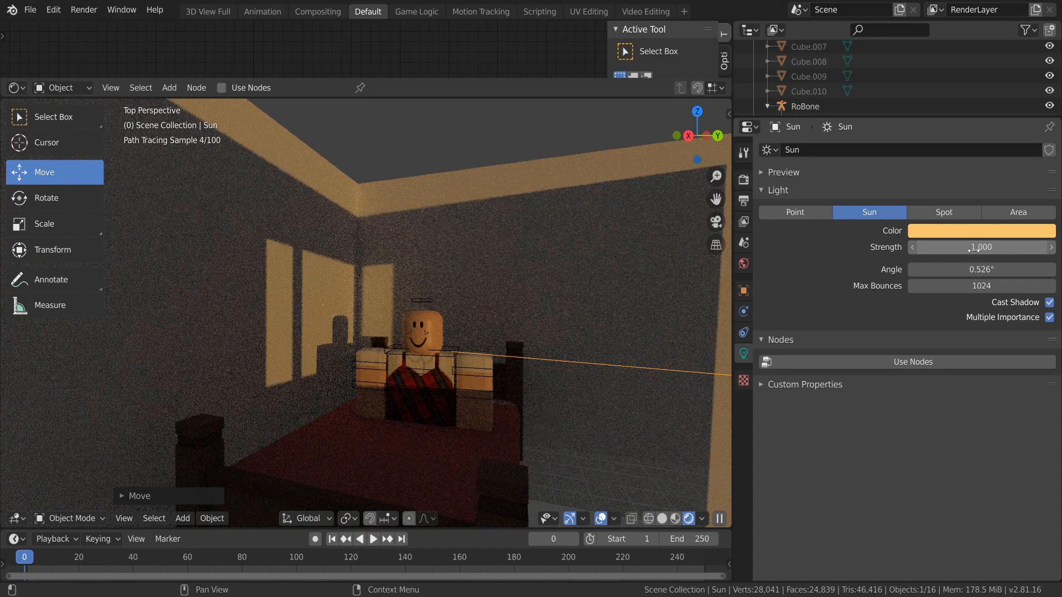
{"action": "left_click", "coordinate": [973, 248]}
{"action": "type", "text": "5"}
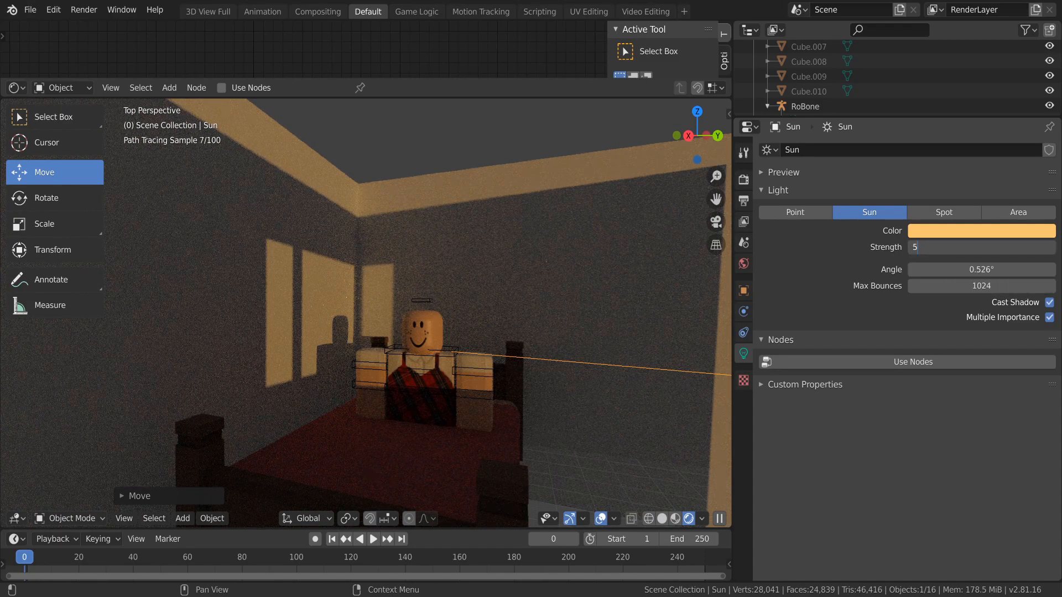
{"action": "key", "text": "Return"}
Set the Sun light's strength to 2
{"action": "left_click", "coordinate": [973, 249]}
{"action": "type", "text": "5.0"}
{"action": "key", "text": "BackSpace"}
{"action": "key", "text": "BackSpace"}
{"action": "key", "text": "BackSpace"}
{"action": "type", "text": "2"}
{"action": "key", "text": "Return"}
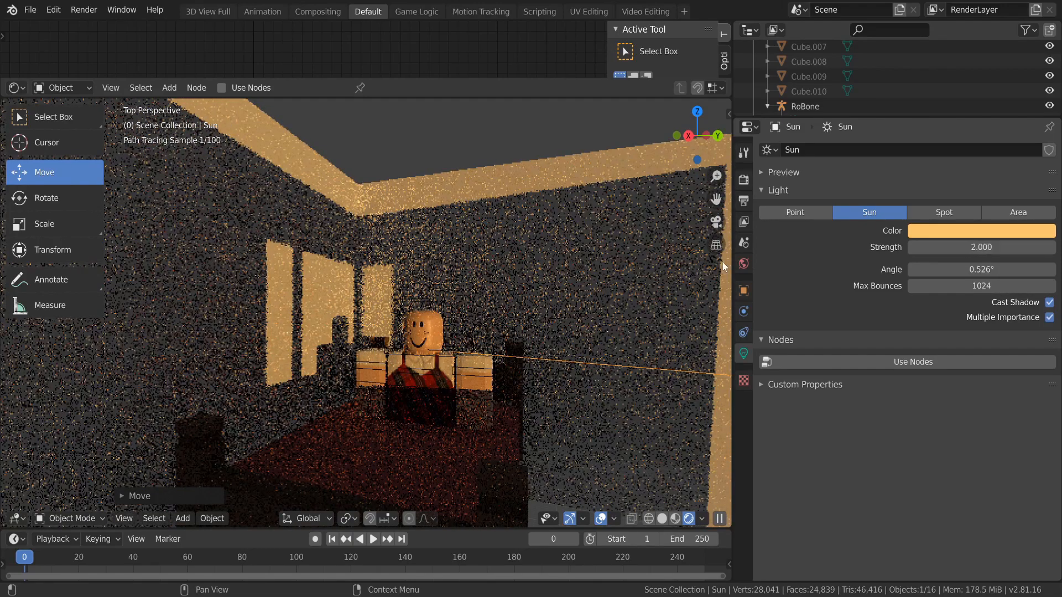
Narrow the properties area to enlarge the 3D view, and check the rendered sunlight in the room
{"action": "left_click", "coordinate": [674, 518]}
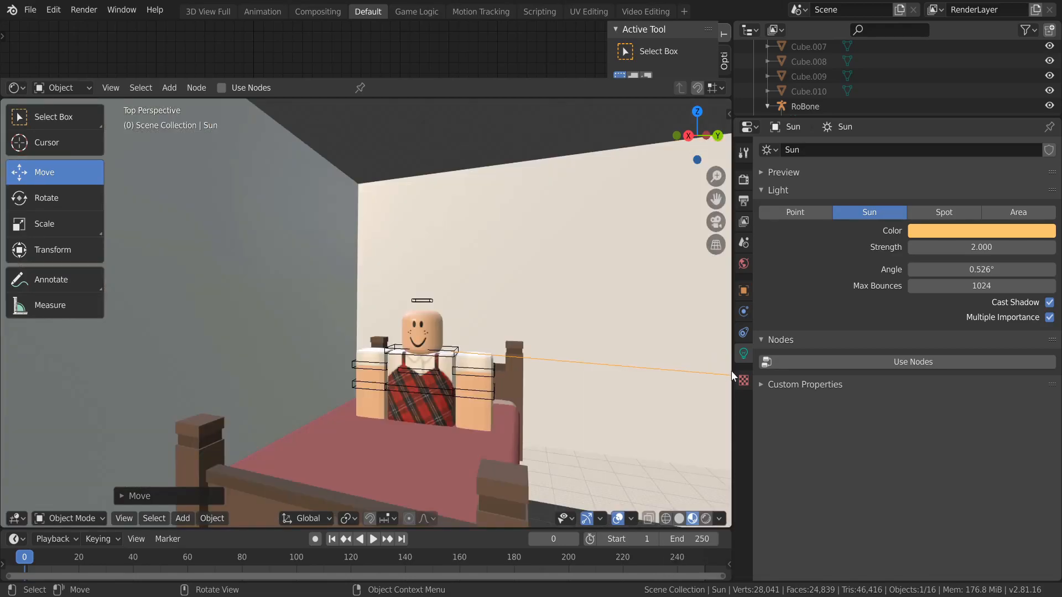
{"action": "left_click_drag", "start_coordinate": [734, 366], "coordinate": [888, 367]}
{"action": "left_click", "coordinate": [847, 518]}
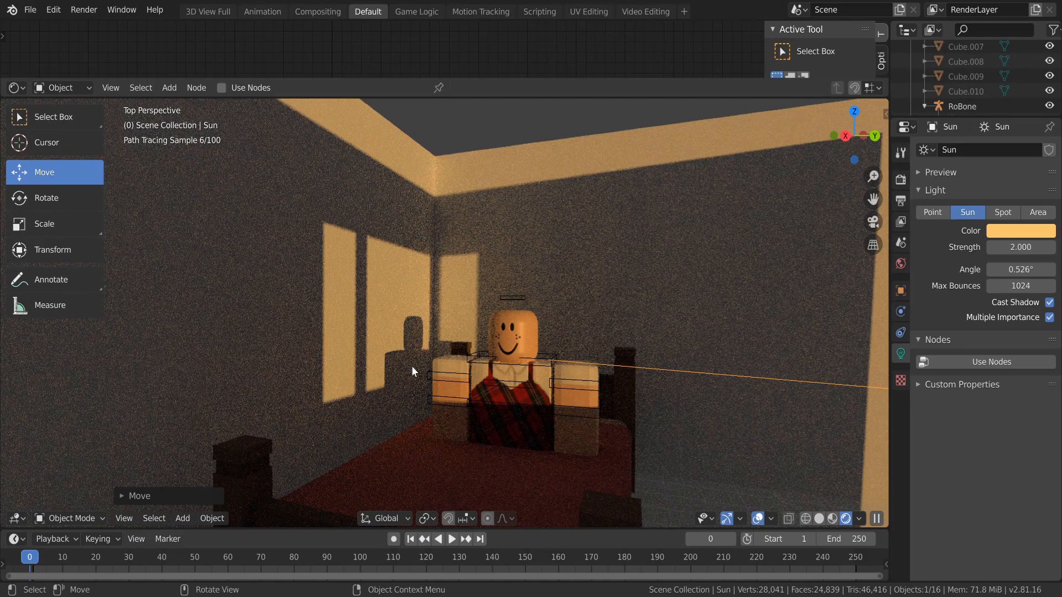
{"action": "left_click", "coordinate": [832, 518]}
Add a cube mesh to the scene and scale it up uniformly to about 9.08, large enough to enclose the bedroom
{"action": "key", "text": "shift+grave"}
{"action": "key", "text": "w"}
{"action": "key", "text": "s"}
{"action": "key", "text": "e"}
{"action": "key", "text": "w"}
{"action": "key", "text": "s"}
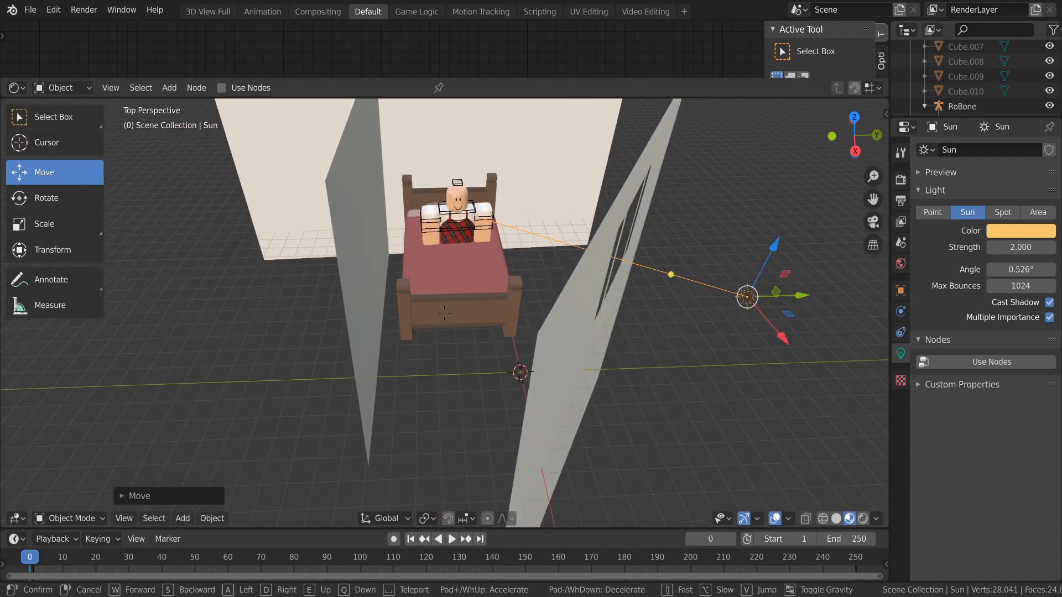
{"action": "left_click", "coordinate": [442, 313]}
{"action": "key", "text": "shift+a"}
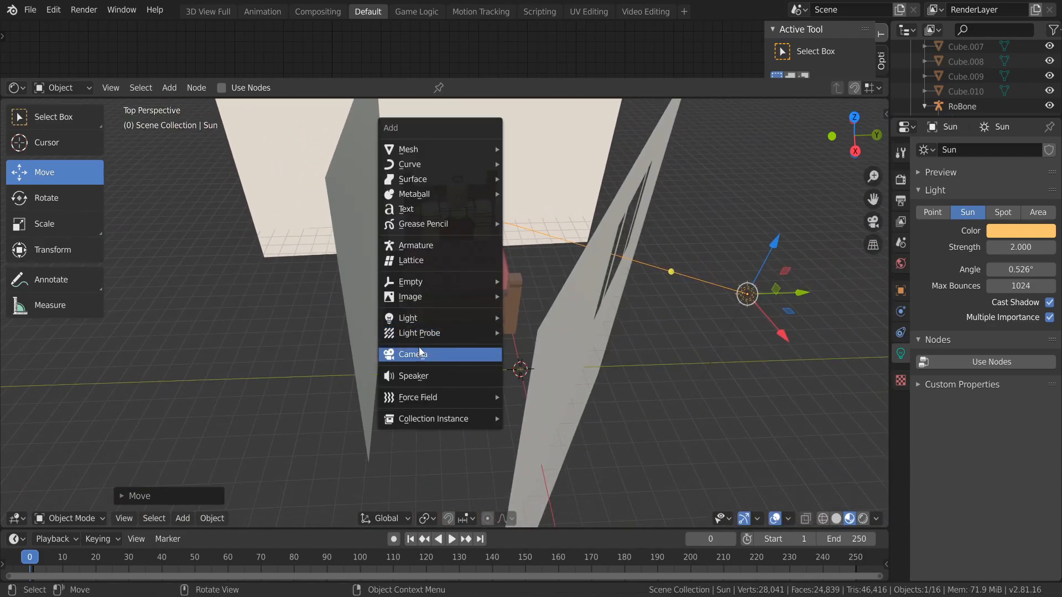
{"action": "mouse_move", "coordinate": [439, 151]}
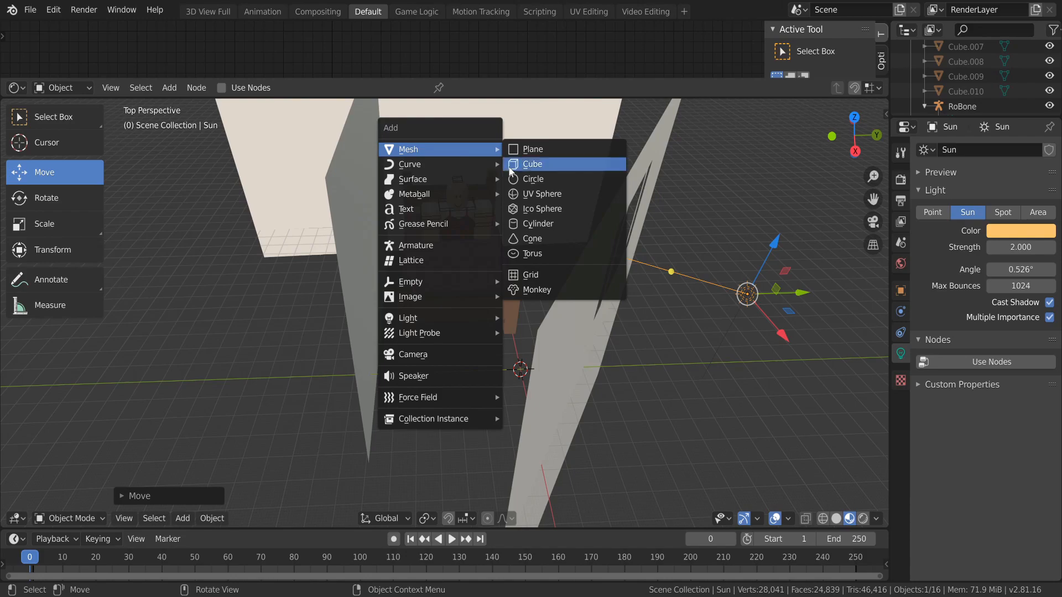
{"action": "left_click", "coordinate": [510, 166]}
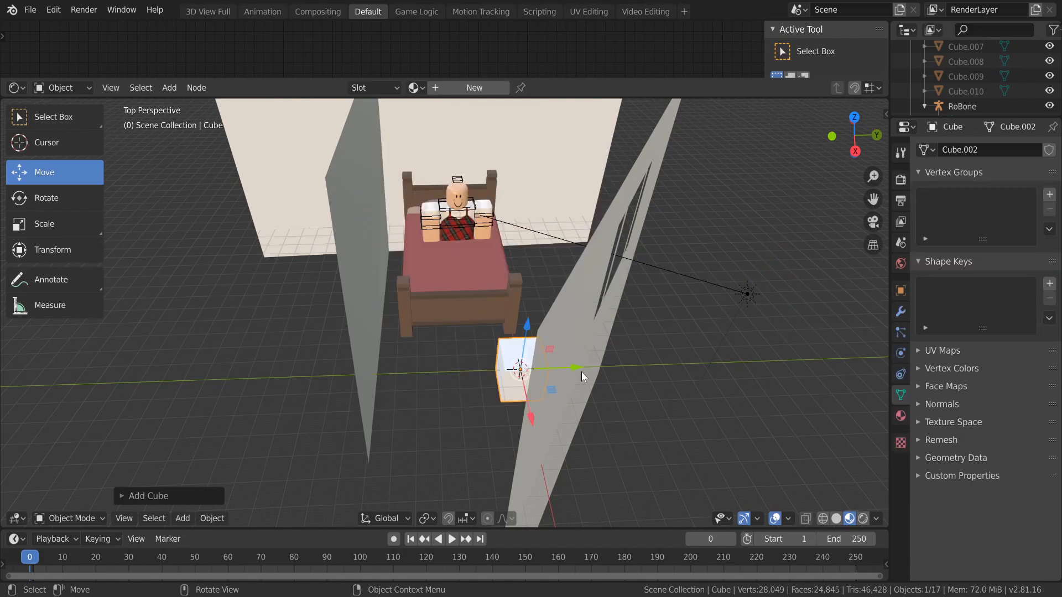
{"action": "key", "text": "s"}
{"action": "left_click", "coordinate": [187, 339]}
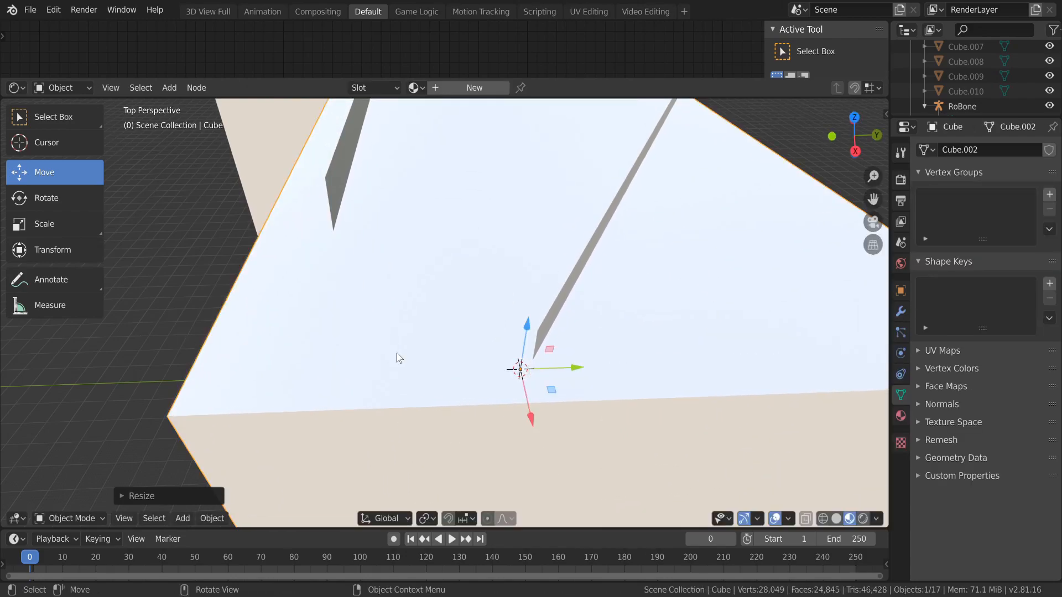
Move the large cube over the bedroom along the X and Y axes, placing it at about X -4.69
{"action": "key", "text": "g"}
{"action": "key", "text": "x"}
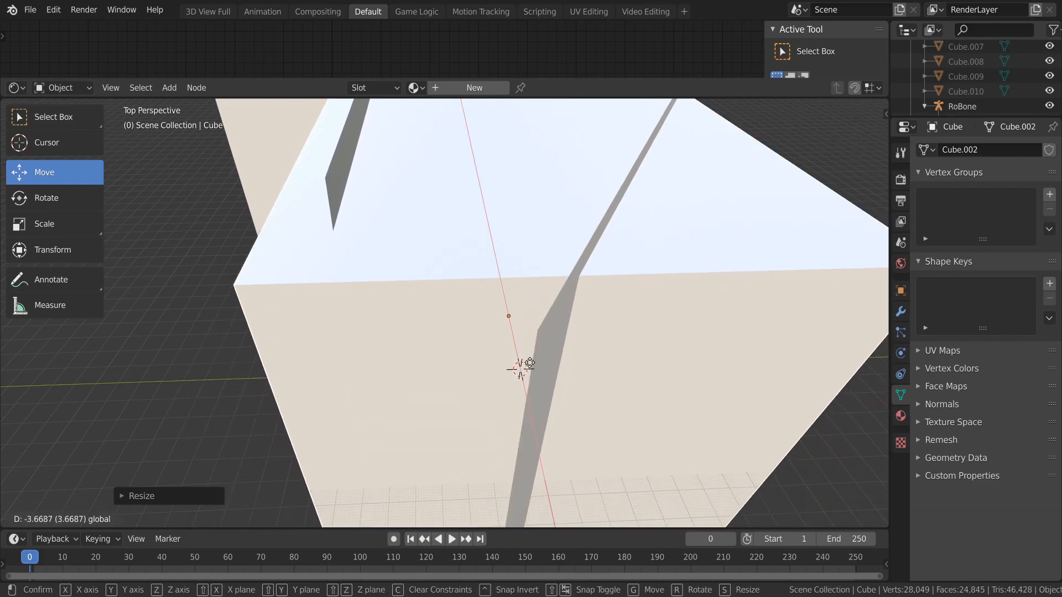
{"action": "left_click", "coordinate": [531, 376]}
{"action": "key", "text": "g"}
{"action": "key", "text": "y"}
{"action": "left_click", "coordinate": [531, 315]}
{"action": "key", "text": "g"}
{"action": "key", "text": "x"}
{"action": "left_click", "coordinate": [487, 337]}
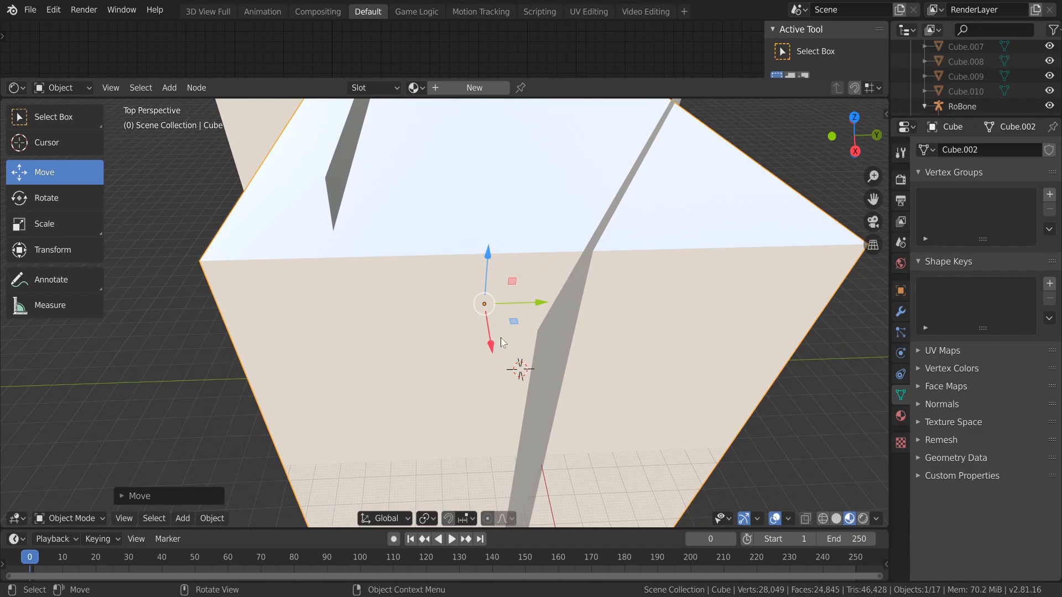
Shift the large cube along the Y axis to about 0.298, toward the outer side of the window wall
{"action": "key", "text": "shift+grave"}
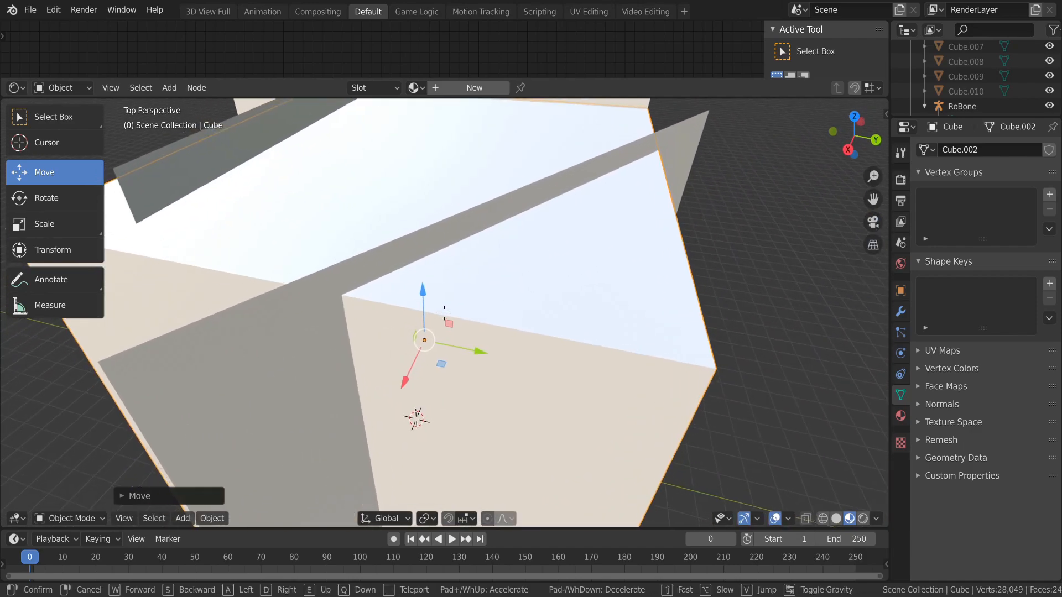
{"action": "left_click", "coordinate": [335, 361]}
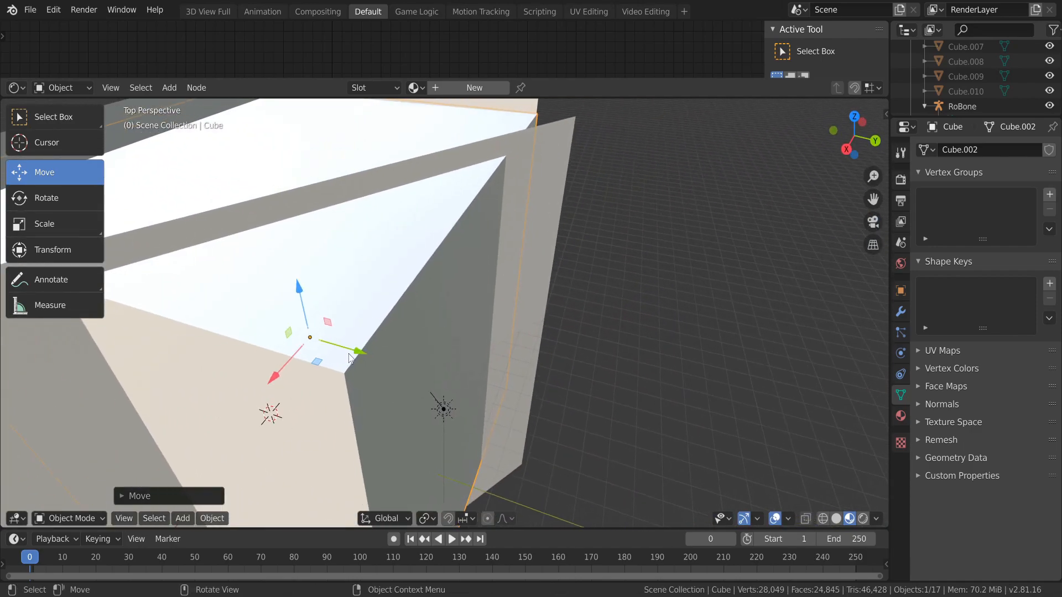
{"action": "left_click_drag", "start_coordinate": [357, 353], "coordinate": [380, 377]}
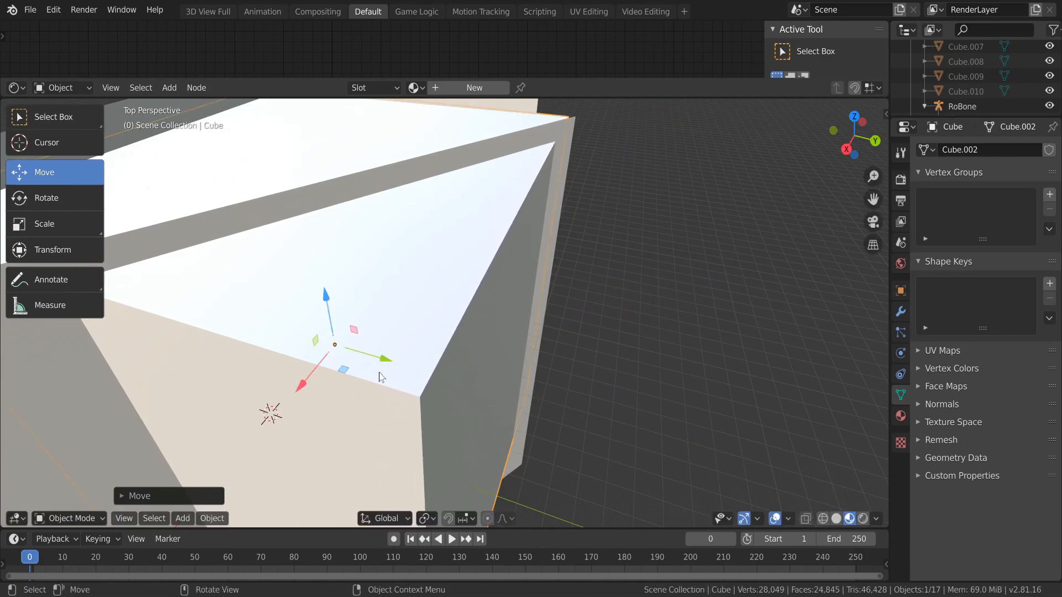
{"action": "key", "text": "shift+grave"}
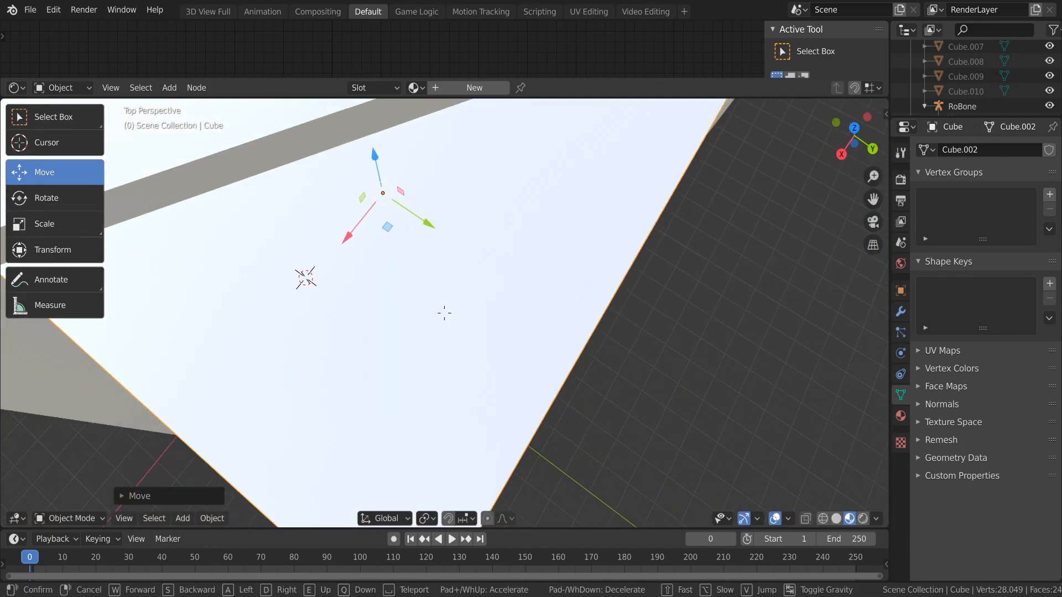
{"action": "left_click", "coordinate": [444, 313]}
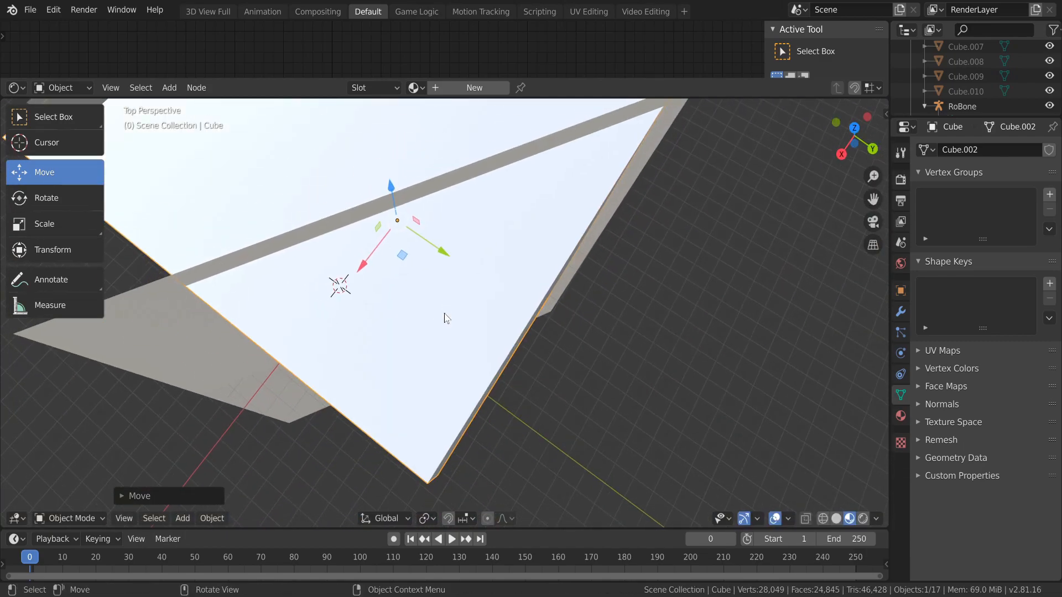
Set the large cube's viewport display to Wire in its object properties
{"action": "left_click", "coordinate": [900, 290]}
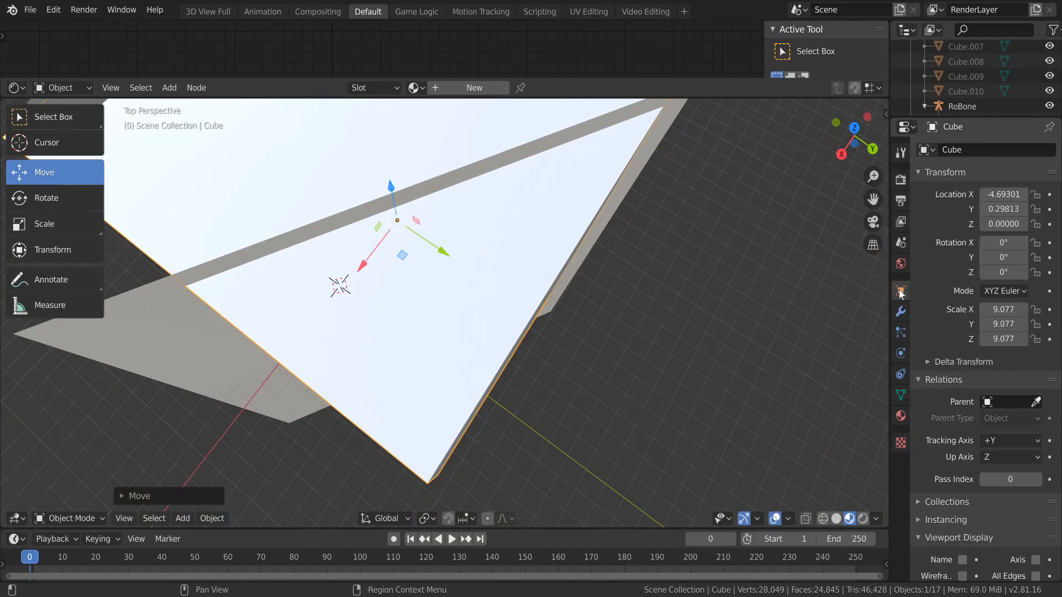
{"action": "scroll", "coordinate": [1000, 383], "scroll_direction": "down", "scroll_amount": 5}
{"action": "scroll", "coordinate": [993, 390], "scroll_direction": "down", "scroll_amount": 2}
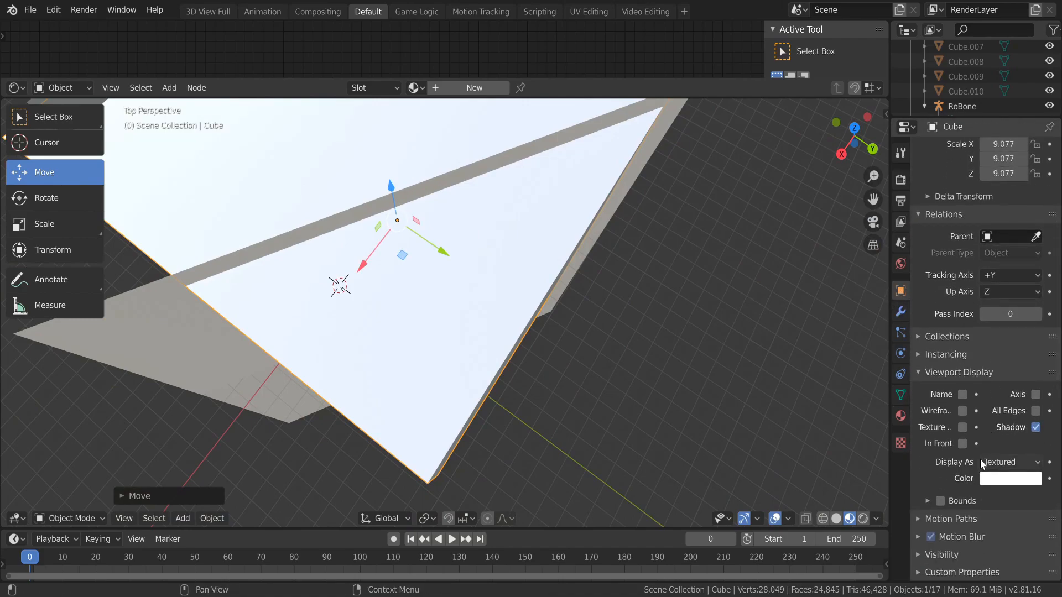
{"action": "left_click", "coordinate": [946, 373]}
{"action": "left_click", "coordinate": [935, 501]}
{"action": "scroll", "coordinate": [970, 473], "scroll_direction": "down", "scroll_amount": 5}
{"action": "left_click", "coordinate": [987, 464]}
{"action": "left_click", "coordinate": [983, 496]}
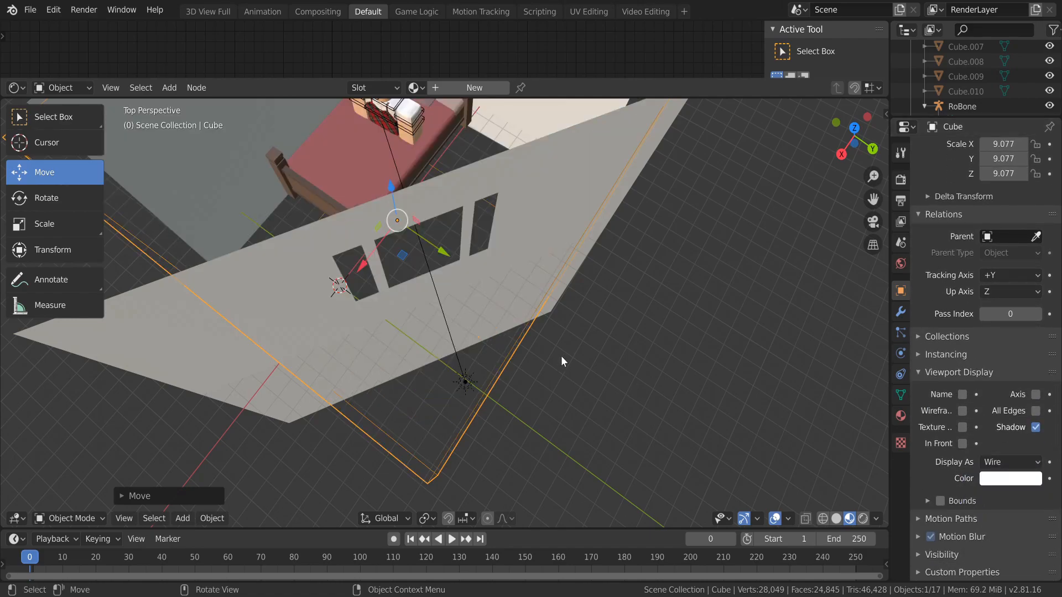
Face the bed from its foot end and replace the timeline with an enlarged Shader Editor beneath the 3D view
{"action": "key", "text": "shift+grave"}
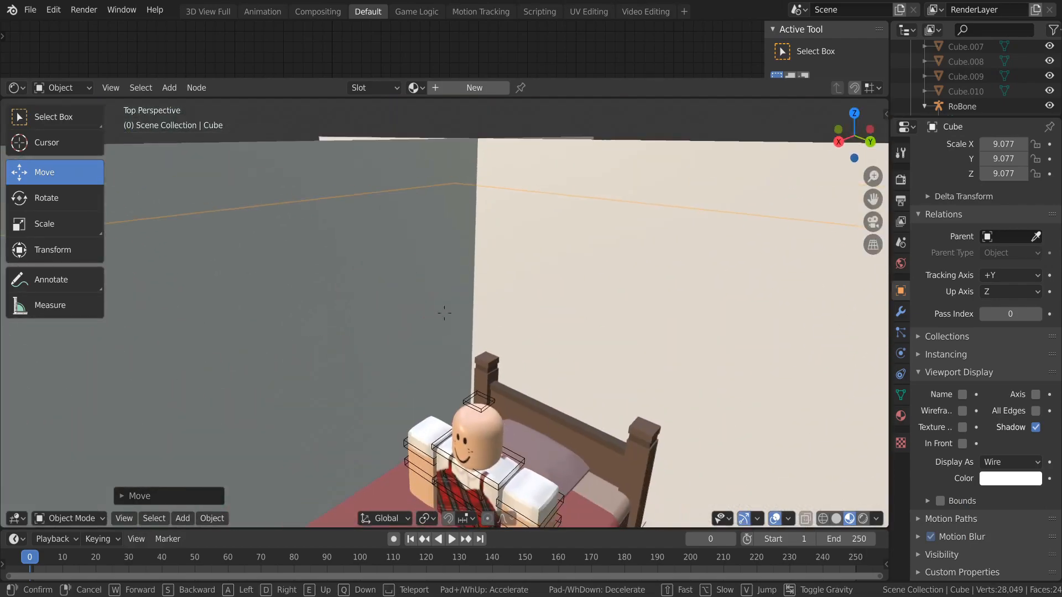
{"action": "key", "text": "s"}
{"action": "key", "text": "w"}
{"action": "key", "text": "a"}
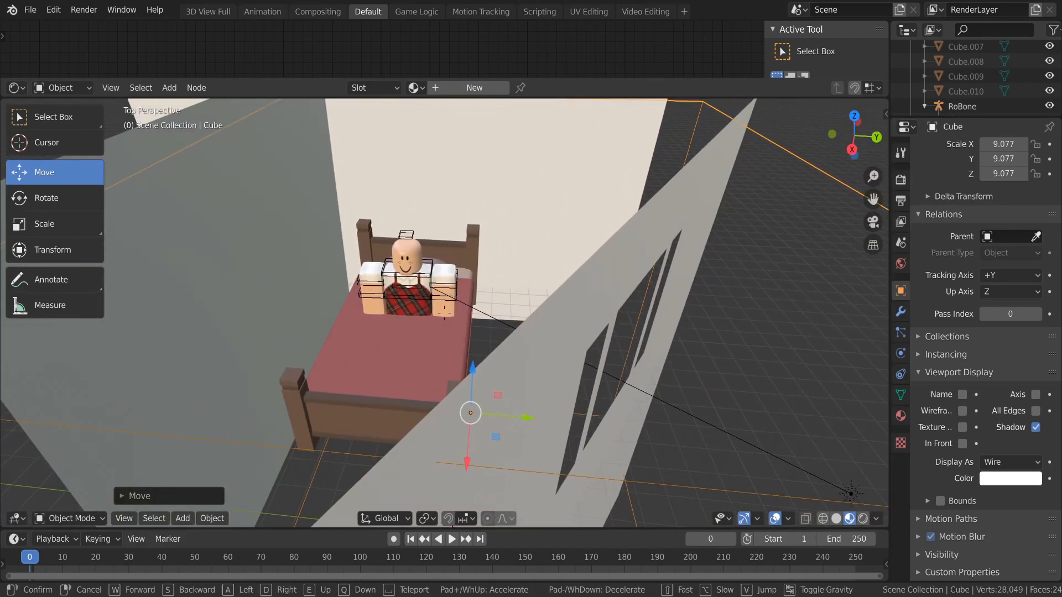
{"action": "key", "text": "a"}
{"action": "key", "text": "s"}
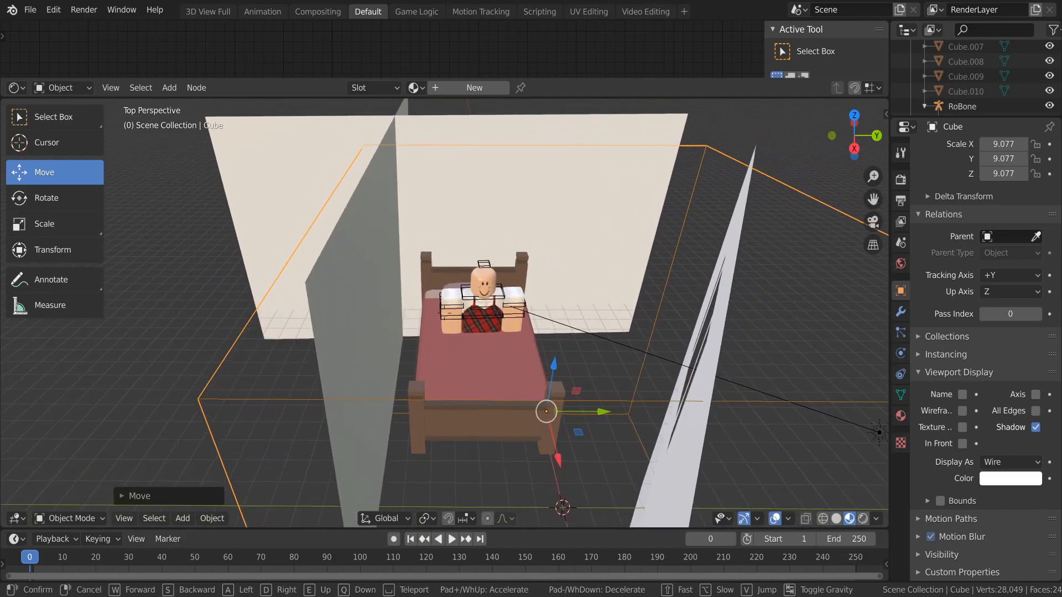
{"action": "left_click", "coordinate": [436, 314]}
{"action": "left_click_drag", "start_coordinate": [586, 97], "coordinate": [548, 38]}
{"action": "left_click_drag", "start_coordinate": [516, 529], "coordinate": [501, 338]}
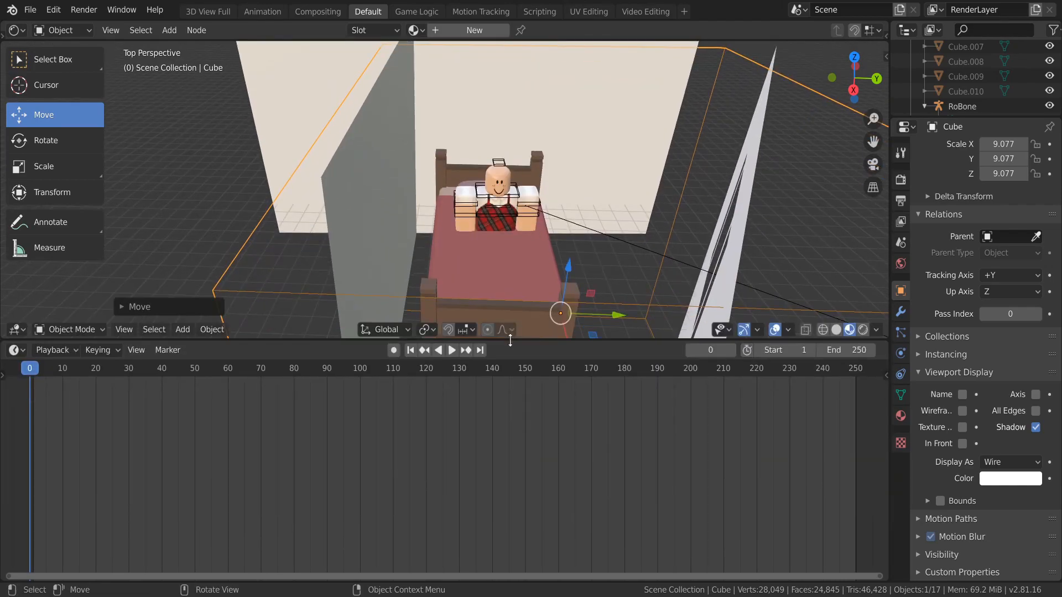
{"action": "left_click", "coordinate": [17, 352]}
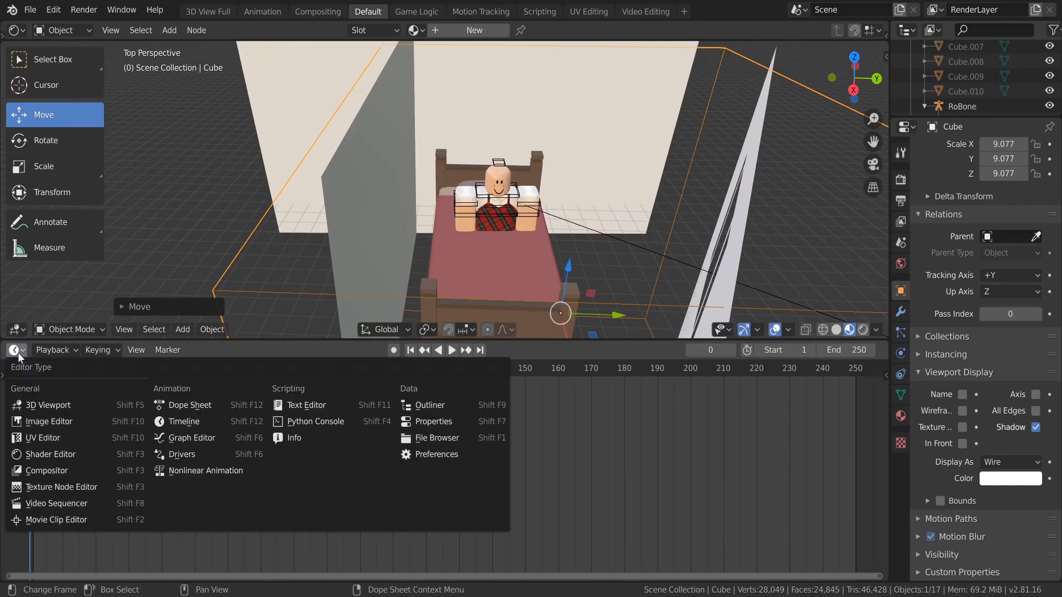
{"action": "left_click", "coordinate": [32, 452]}
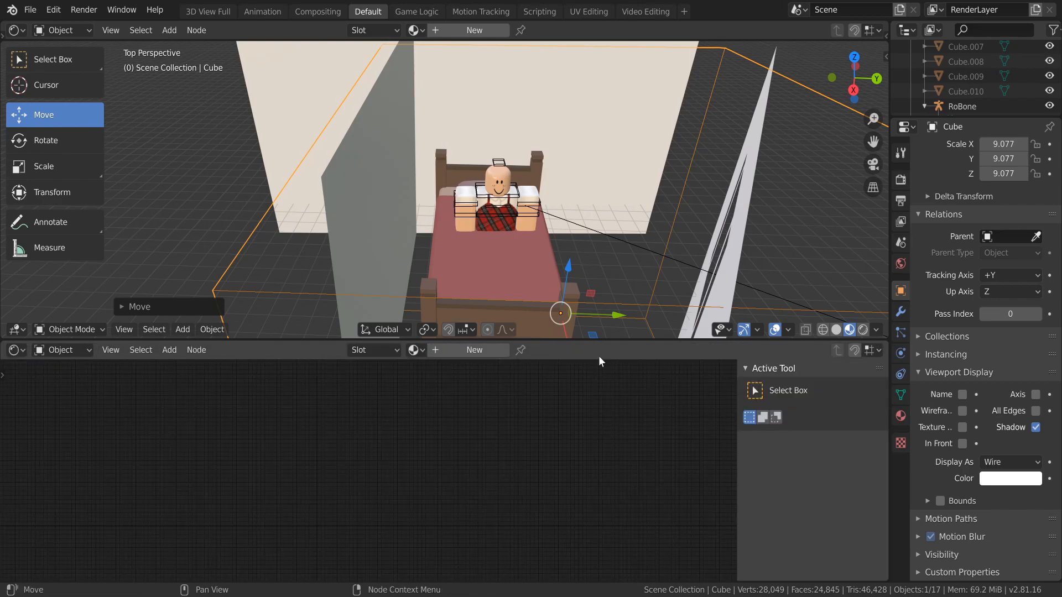
{"action": "left_click_drag", "start_coordinate": [590, 339], "coordinate": [590, 320]}
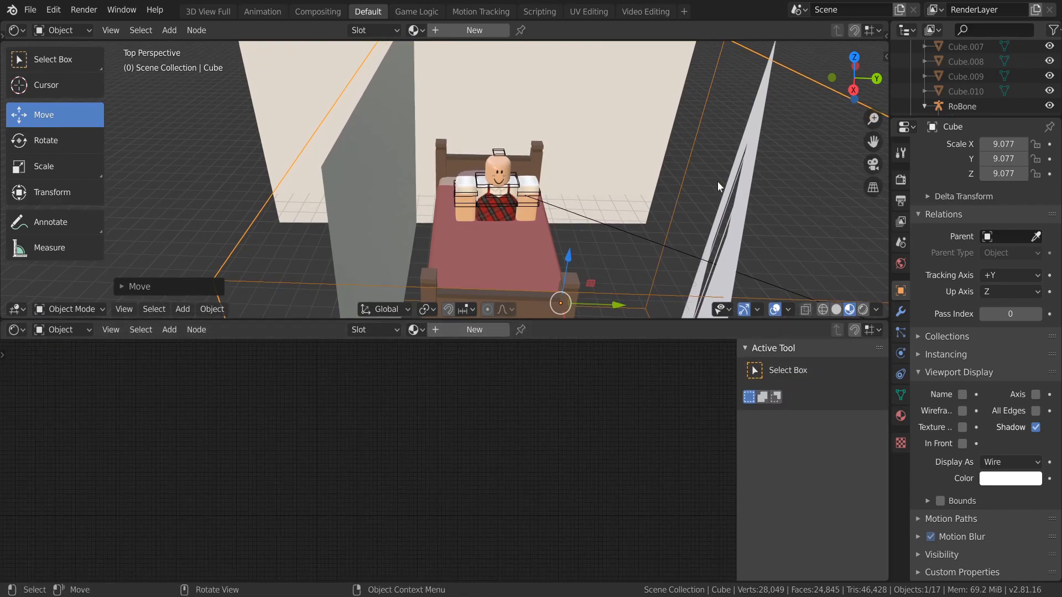
Create a new material for the large cube and delete its Principled BSDF node
{"action": "left_click", "coordinate": [456, 328]}
{"action": "scroll", "coordinate": [391, 472], "scroll_direction": "up", "scroll_amount": 4}
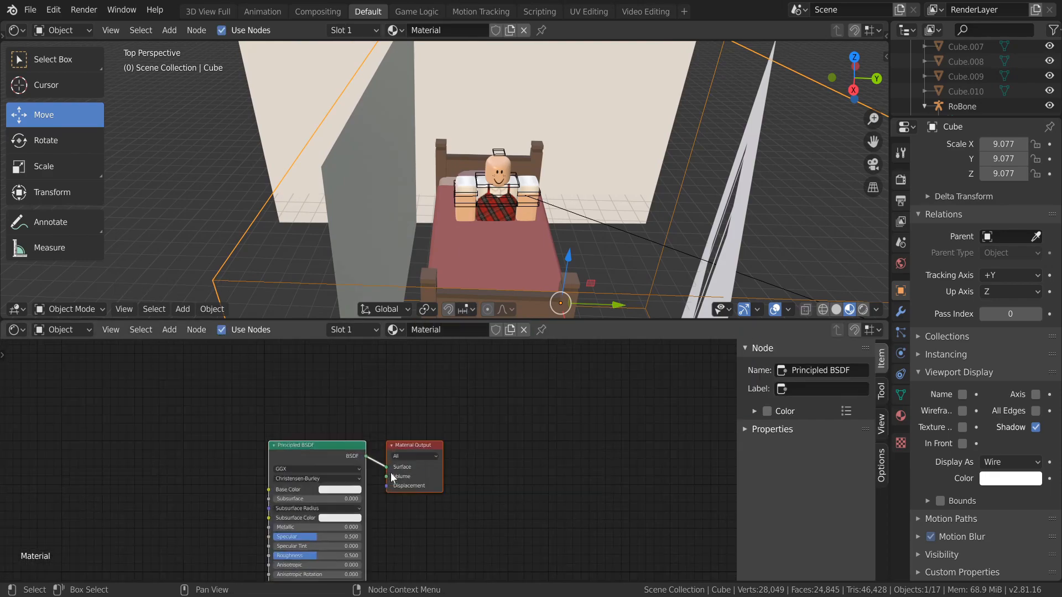
{"action": "left_click_drag", "start_coordinate": [735, 433], "coordinate": [713, 472]}
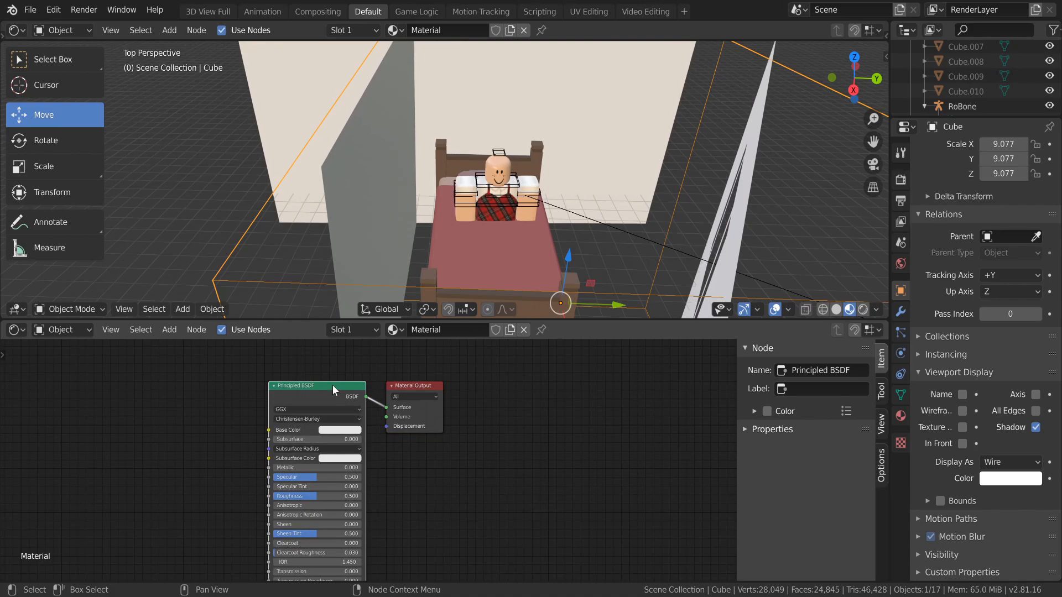
{"action": "key", "text": "x"}
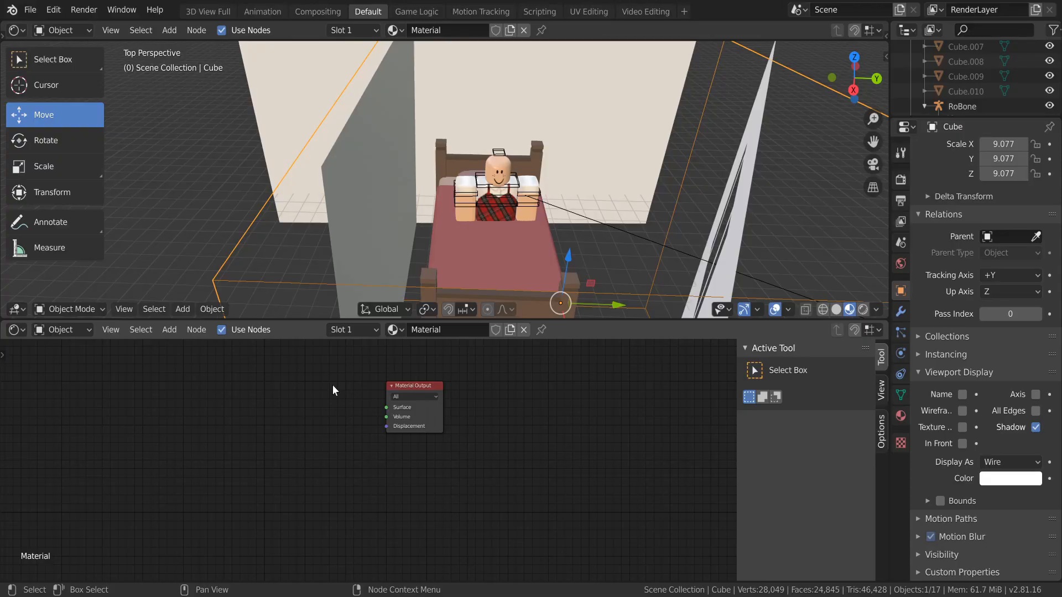
Add a Volume Scatter node and connect its Volume output to the Material Output's Volume input
{"action": "left_click", "coordinate": [175, 334]}
{"action": "left_click", "coordinate": [188, 348]}
{"action": "type", "text": "volume"}
{"action": "key", "text": "Down"}
{"action": "key", "text": "Down"}
{"action": "key", "text": "Down"}
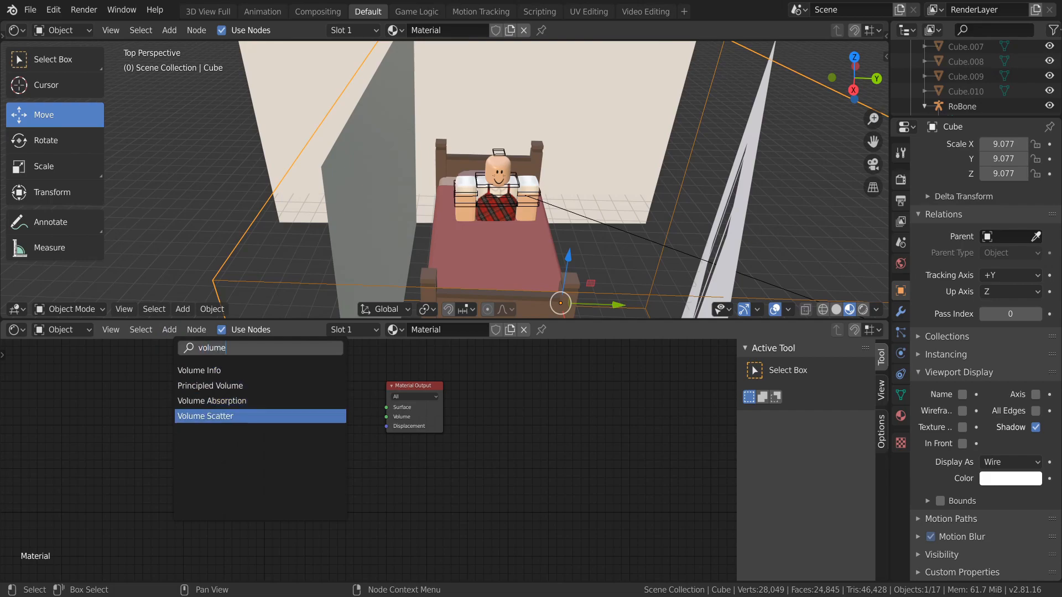
{"action": "key", "text": "Return"}
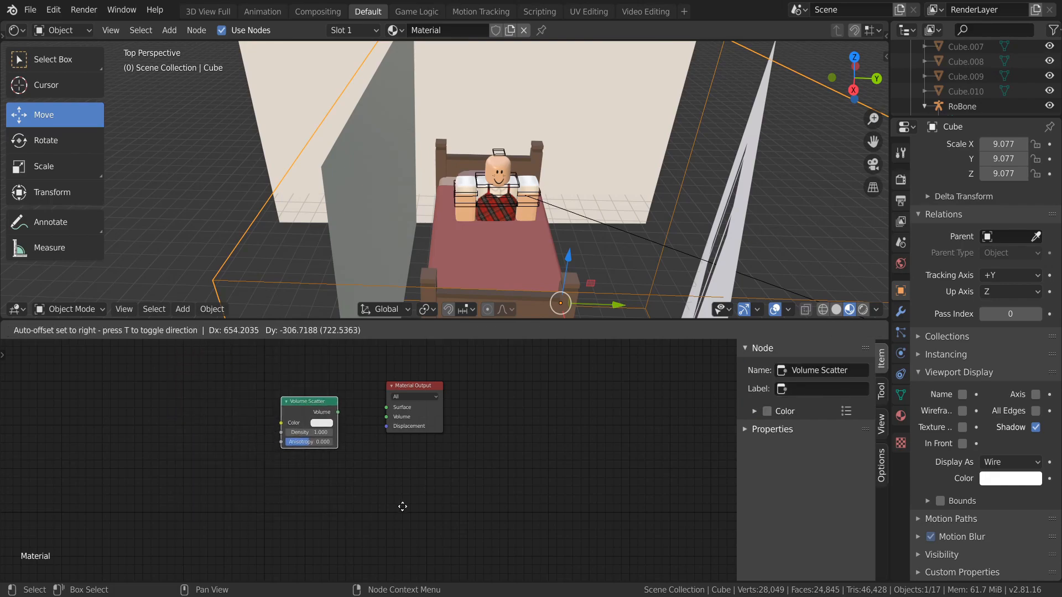
{"action": "left_click", "coordinate": [403, 501]}
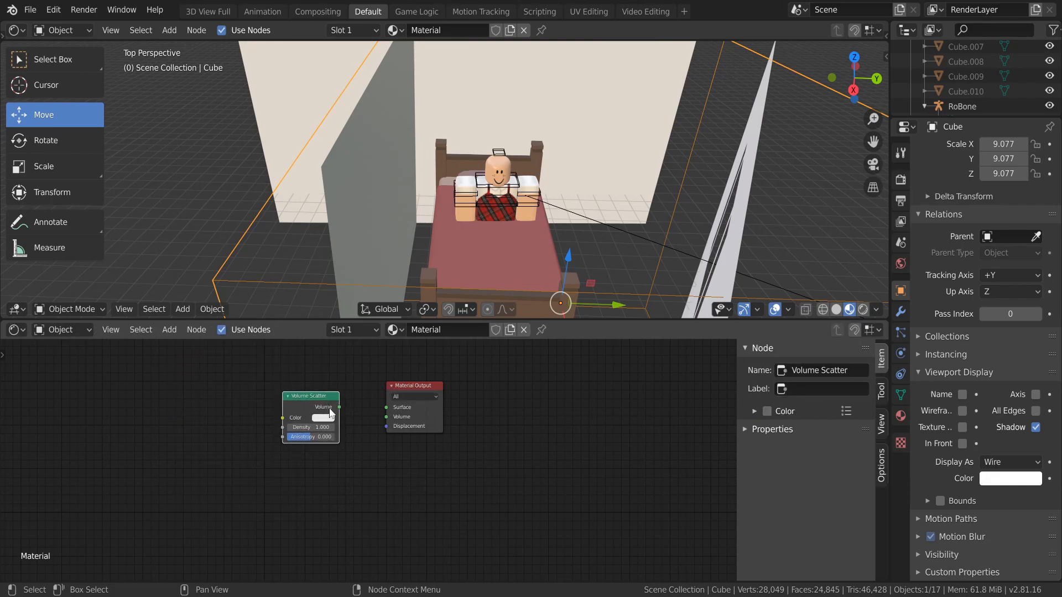
{"action": "left_click_drag", "start_coordinate": [340, 407], "coordinate": [385, 416]}
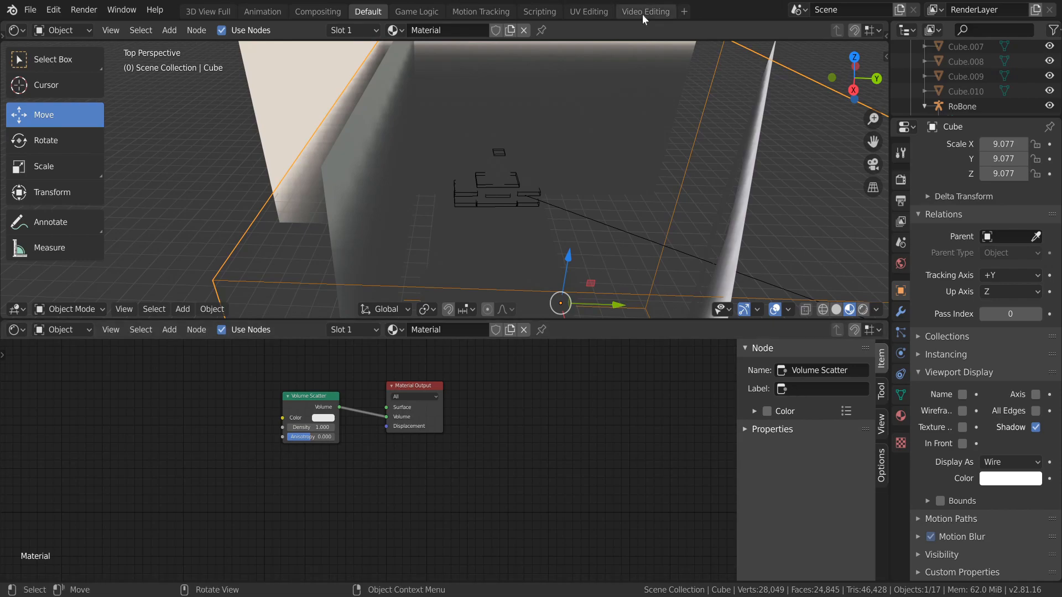
Set the Volume Scatter node's density to 0.03
{"action": "left_click", "coordinate": [191, 132]}
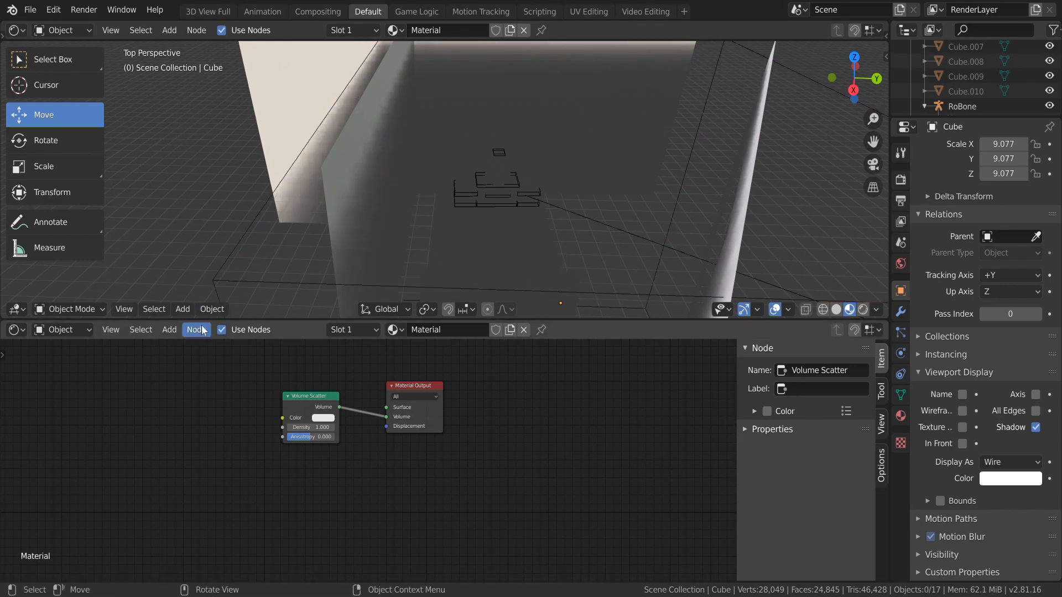
{"action": "scroll", "coordinate": [310, 424], "scroll_direction": "up", "scroll_amount": 3}
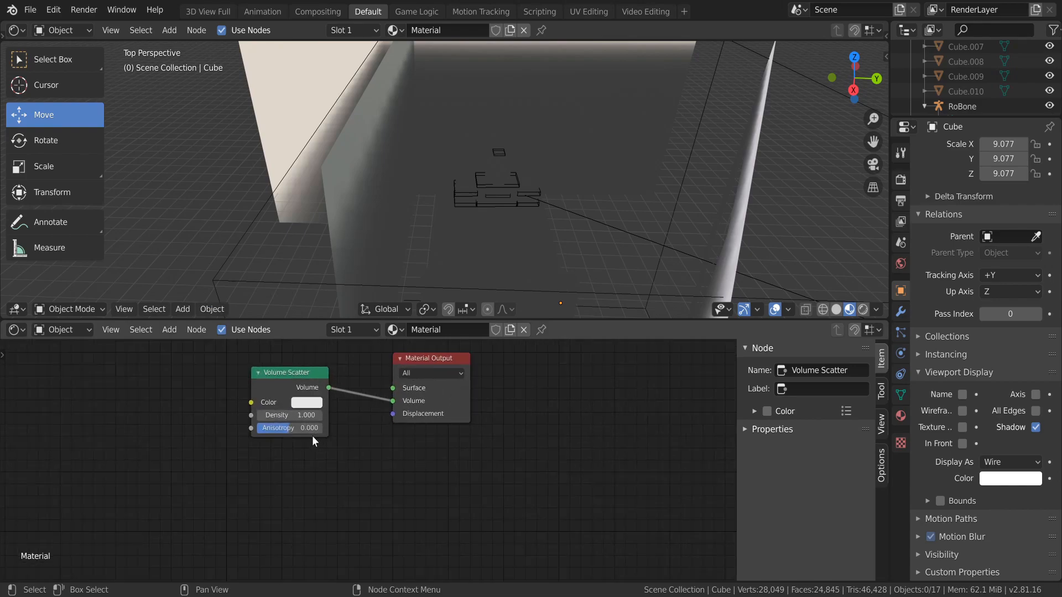
{"action": "left_click", "coordinate": [276, 408]}
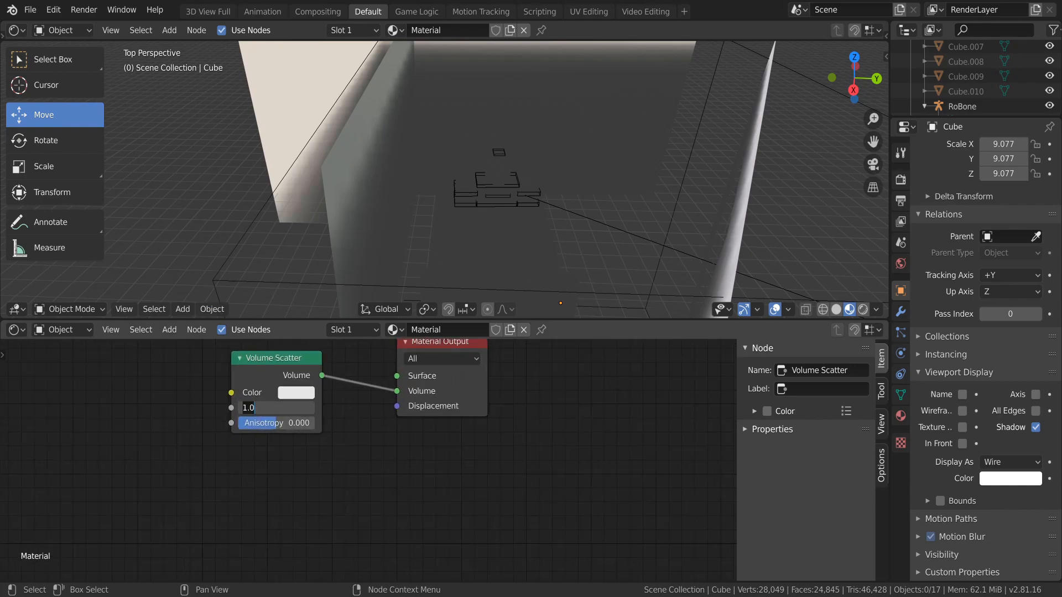
{"action": "type", "text": ".03"}
{"action": "key", "text": "Return"}
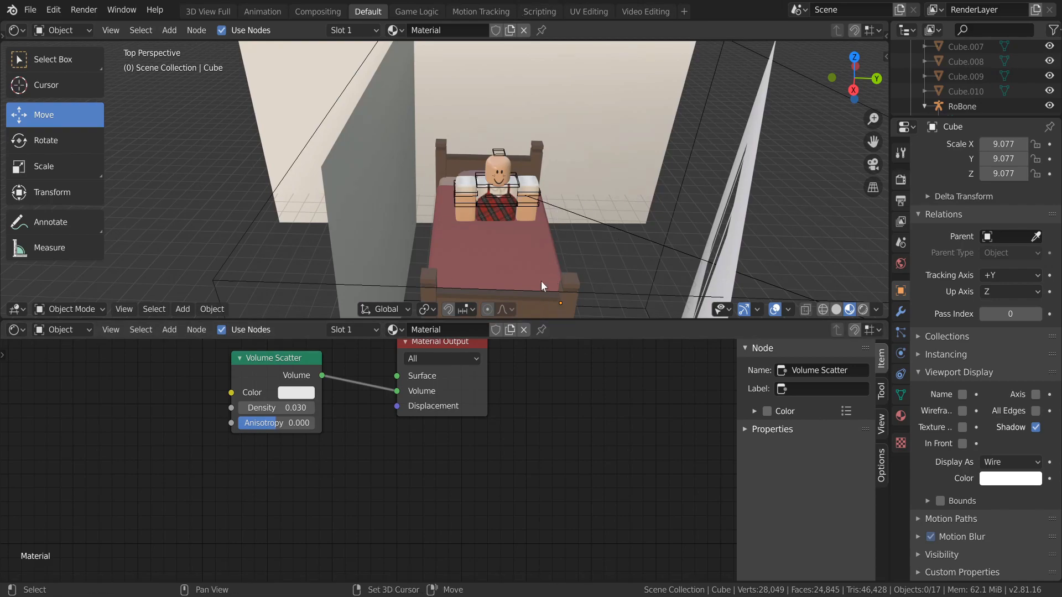
Add a camera to the scene and switch the 3D view to look through it
{"action": "key", "text": "shift+a"}
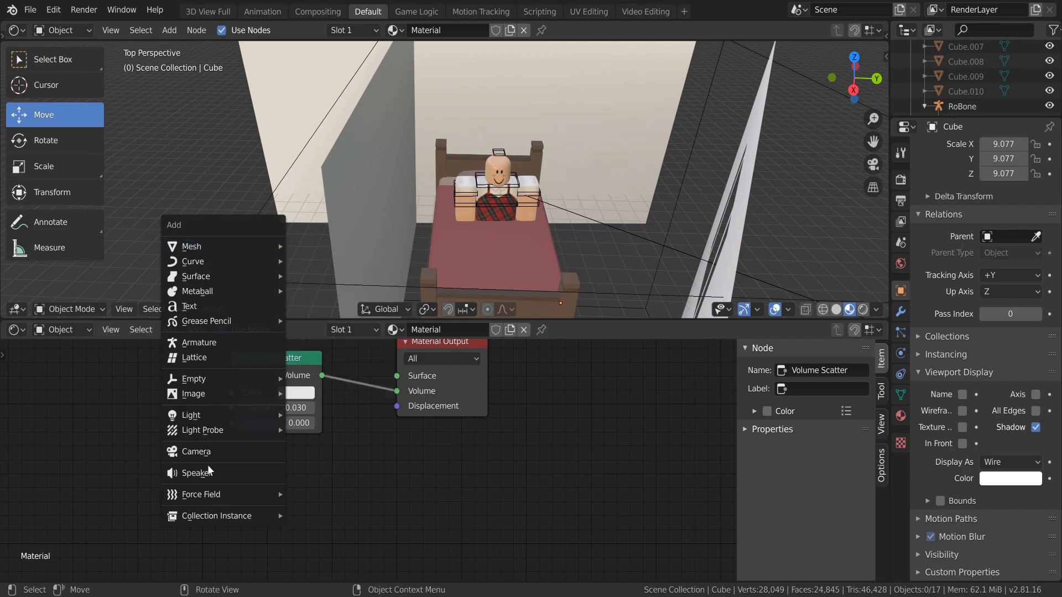
{"action": "left_click", "coordinate": [206, 452]}
{"action": "left_click", "coordinate": [218, 134]}
{"action": "key", "text": "KP_0"}
Fly the camera into the room so it frames the character sitting on the bed, with the wall corner behind
{"action": "key", "text": "shift+grave"}
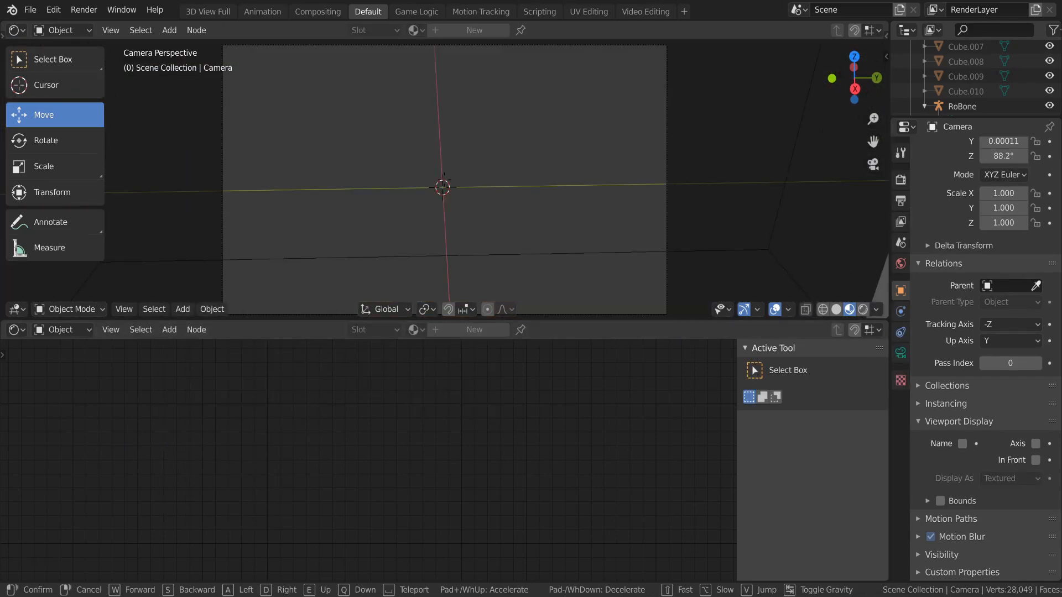
{"action": "key", "text": "s"}
{"action": "key", "text": "s"}
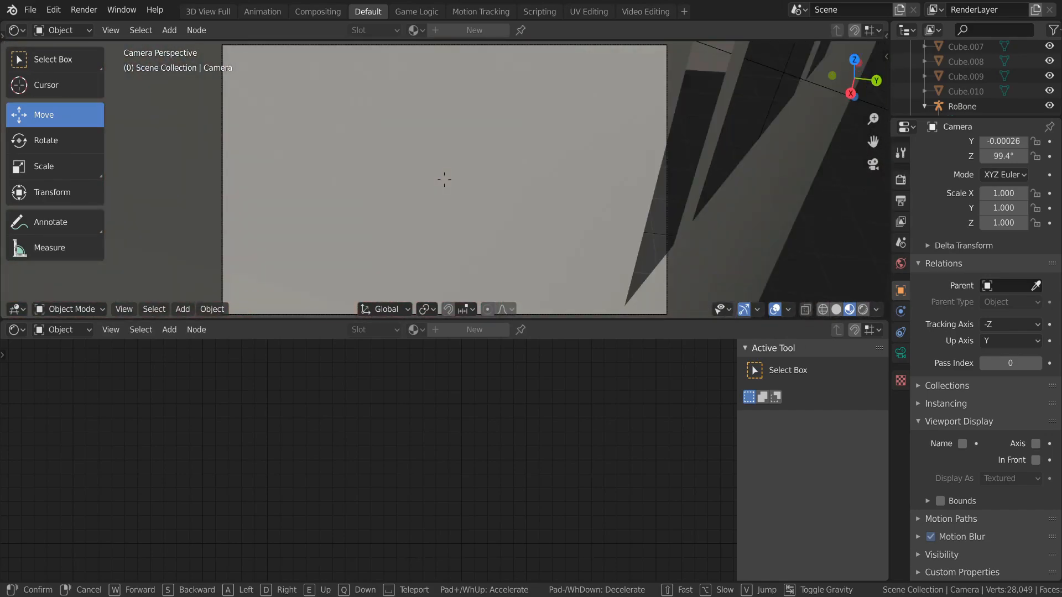
{"action": "key", "text": "w"}
{"action": "key", "text": "s"}
{"action": "key", "text": "s"}
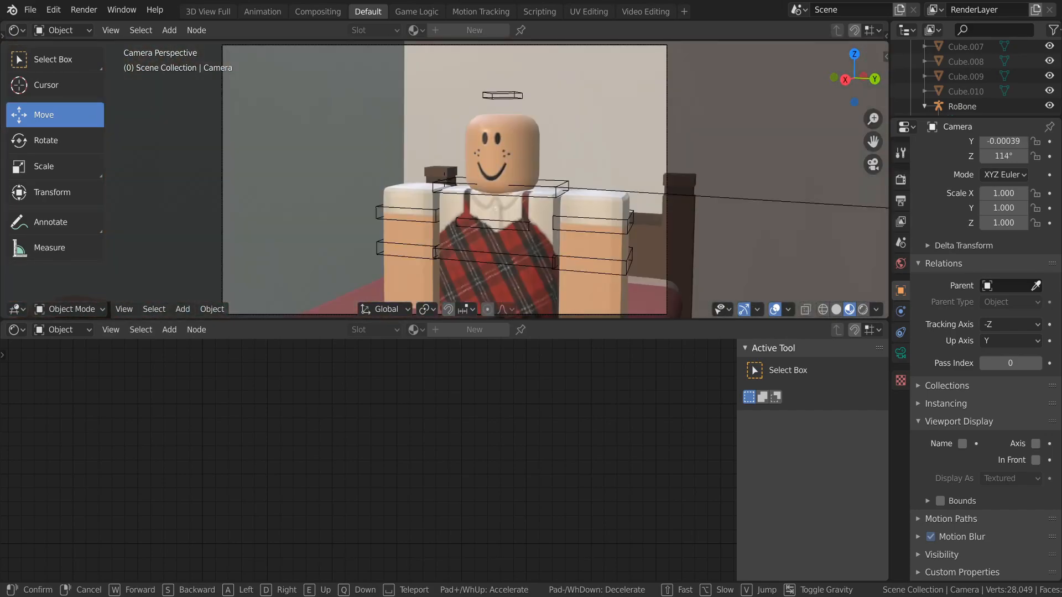
{"action": "left_click", "coordinate": [471, 258]}
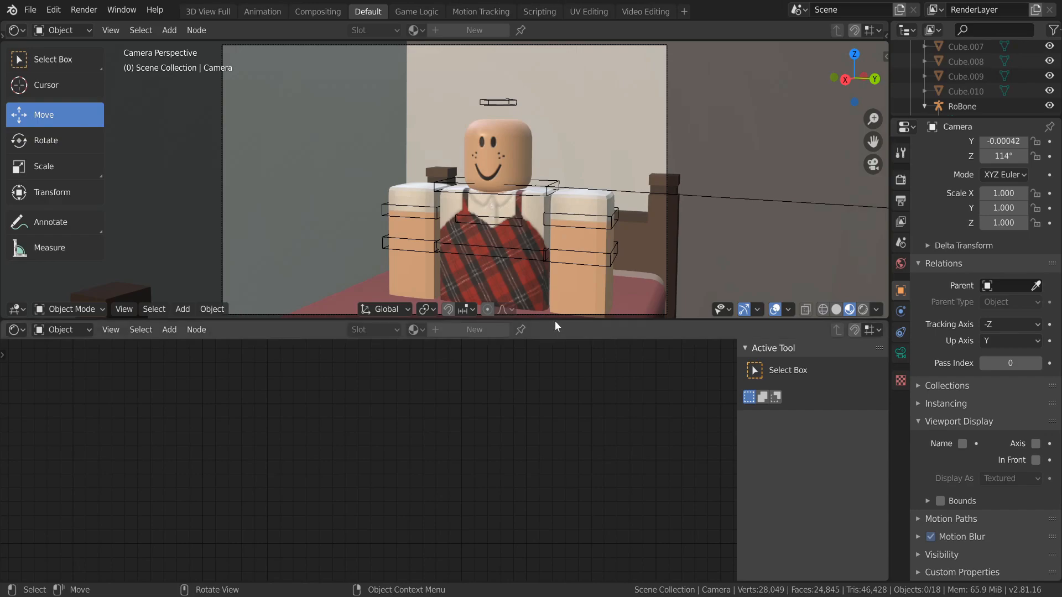
Enlarge the 3D view and preview the camera shot and surrounding room in rendered shading
{"action": "left_click_drag", "start_coordinate": [556, 320], "coordinate": [553, 489]}
{"action": "scroll", "coordinate": [512, 390], "scroll_direction": "down", "scroll_amount": 1}
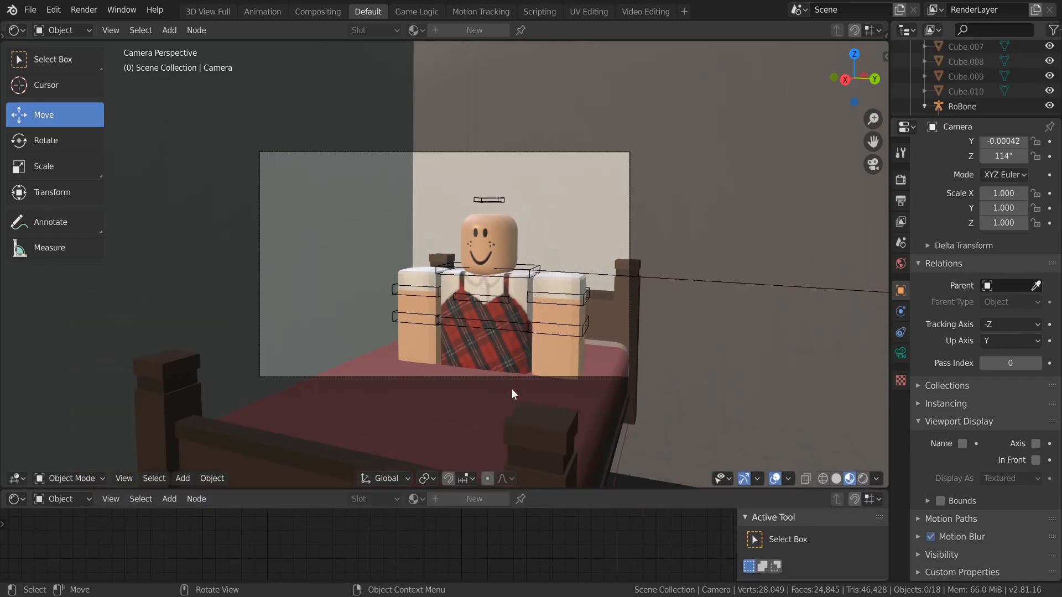
{"action": "left_click", "coordinate": [862, 478]}
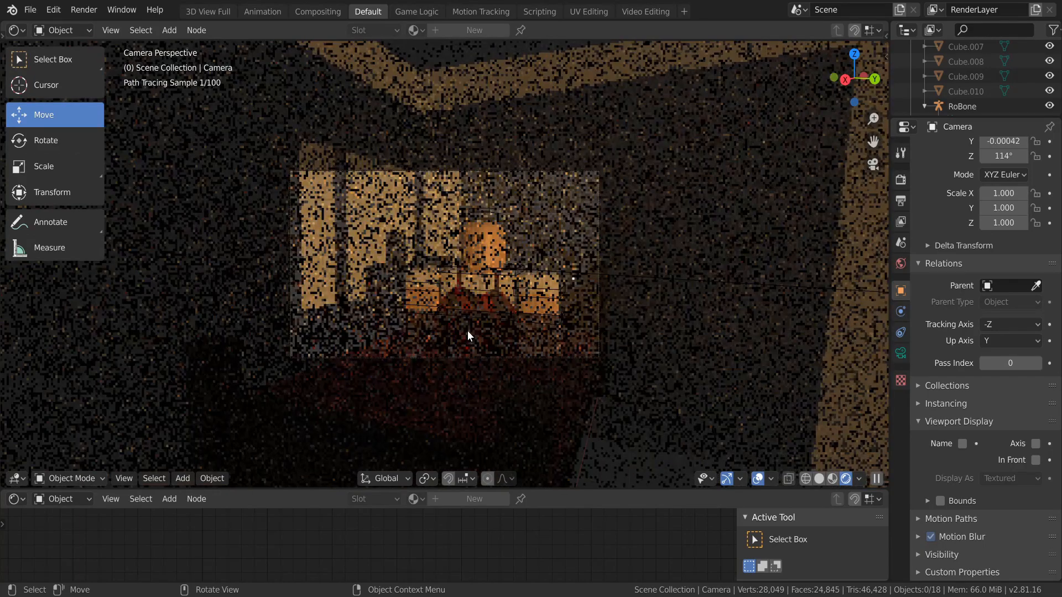
{"action": "scroll", "coordinate": [467, 330], "scroll_direction": "up", "scroll_amount": 2}
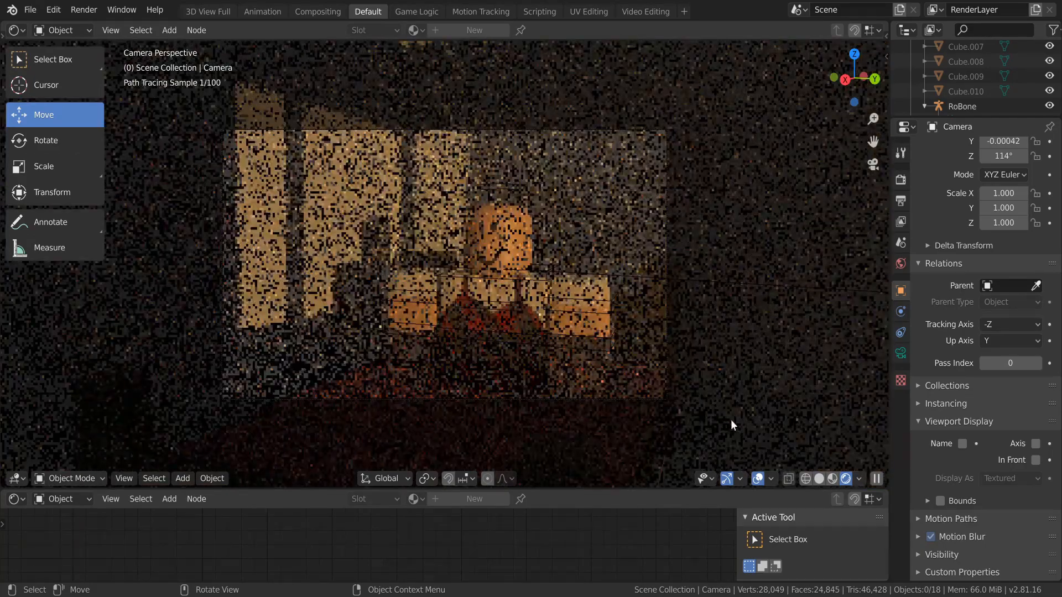
{"action": "scroll", "coordinate": [738, 402], "scroll_direction": "down", "scroll_amount": 8}
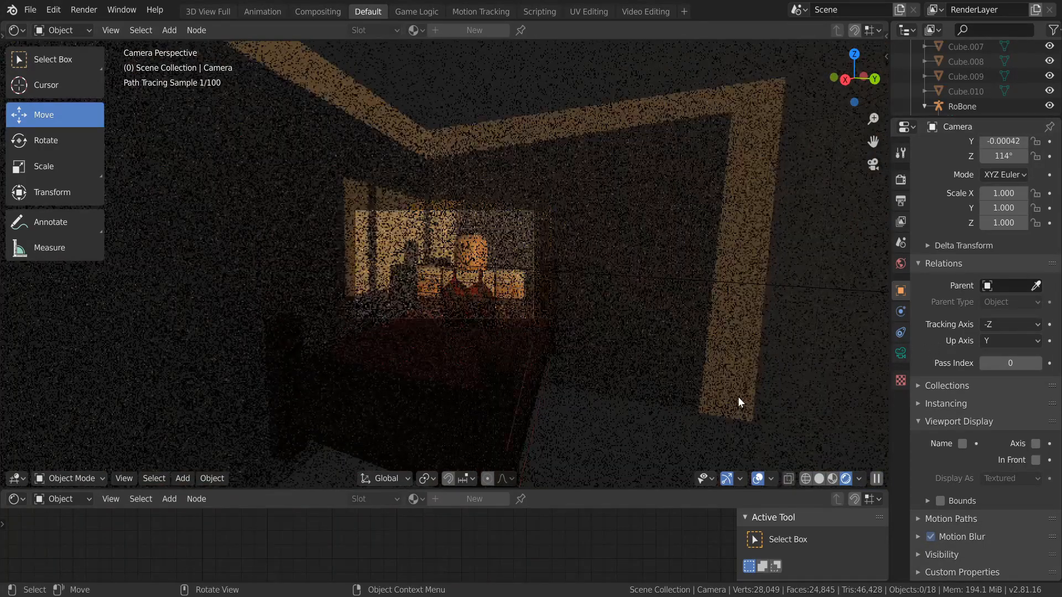
{"action": "scroll", "coordinate": [738, 397], "scroll_direction": "down", "scroll_amount": 4}
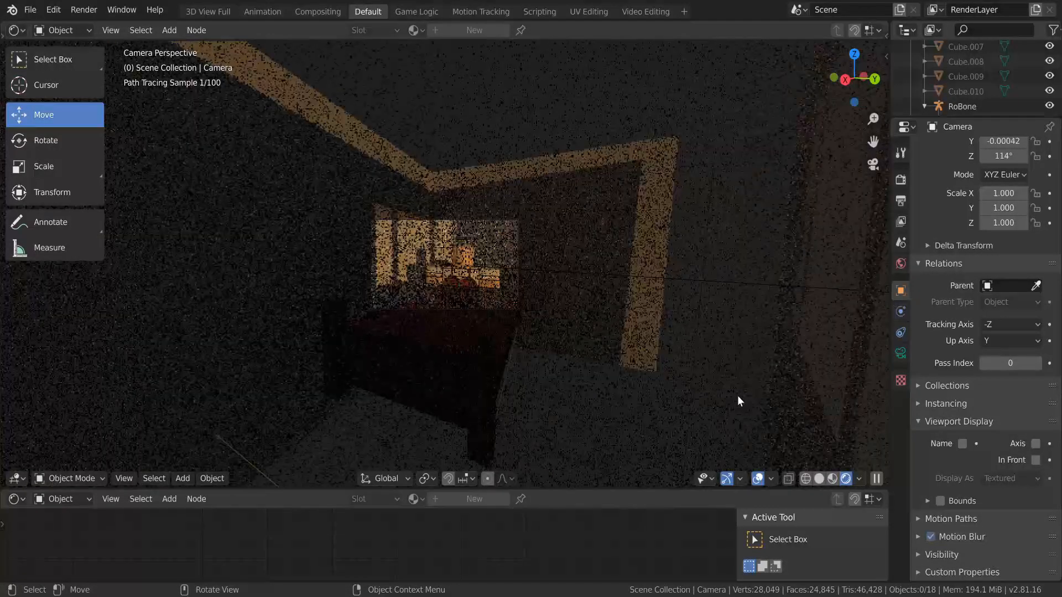
{"action": "scroll", "coordinate": [564, 319], "scroll_direction": "up", "scroll_amount": 9}
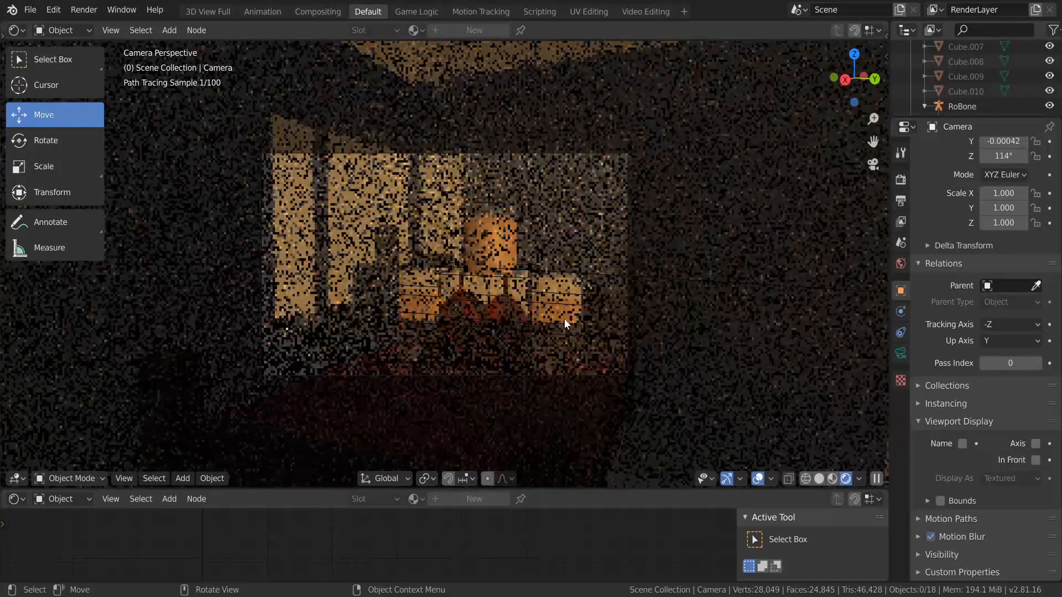
Return to material preview shading outside the camera view and set the Sun light's strength to 5
{"action": "left_click", "coordinate": [832, 479]}
{"action": "key", "text": "KP_0"}
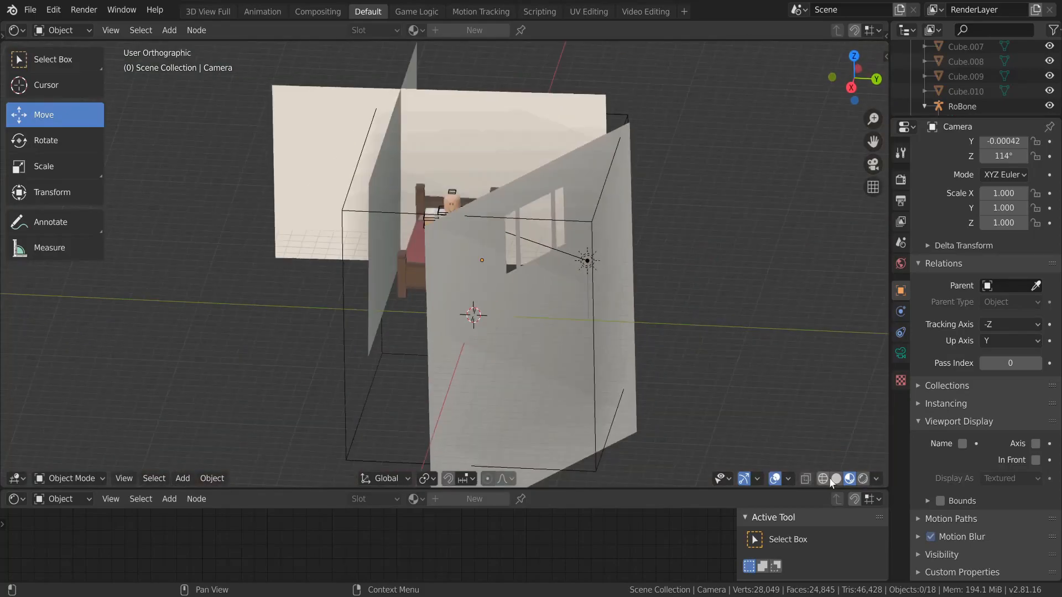
{"action": "left_click", "coordinate": [557, 215]}
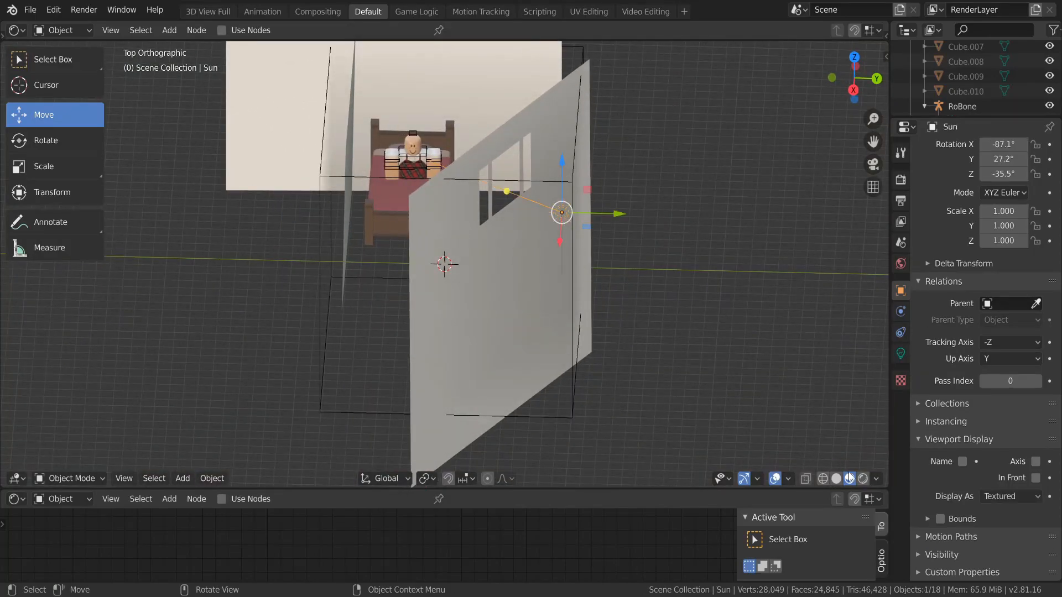
{"action": "left_click", "coordinate": [899, 356]}
{"action": "left_click", "coordinate": [1020, 247]}
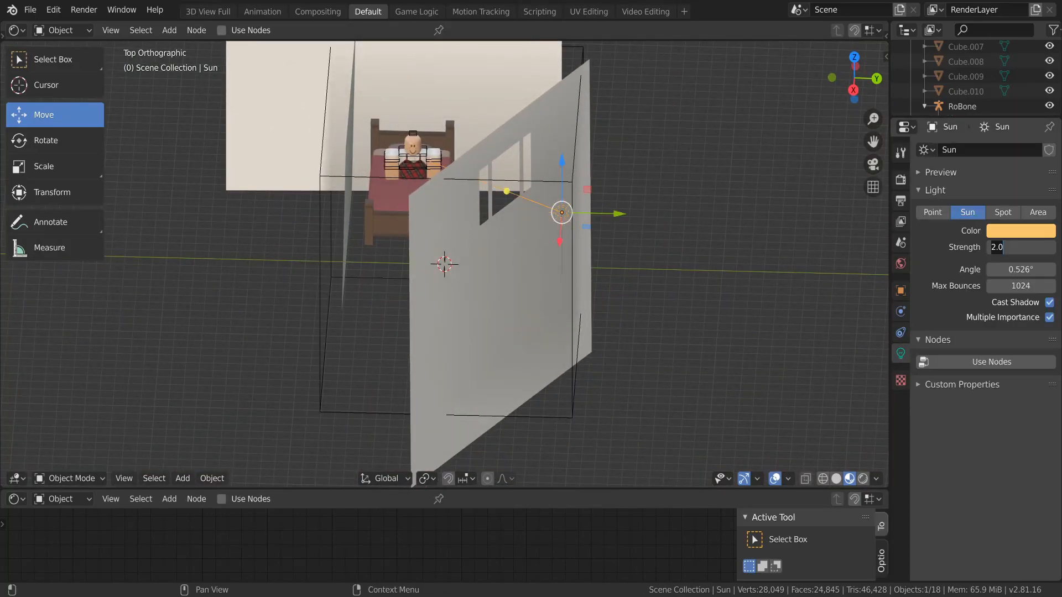
{"action": "type", "text": "5"}
{"action": "key", "text": "Return"}
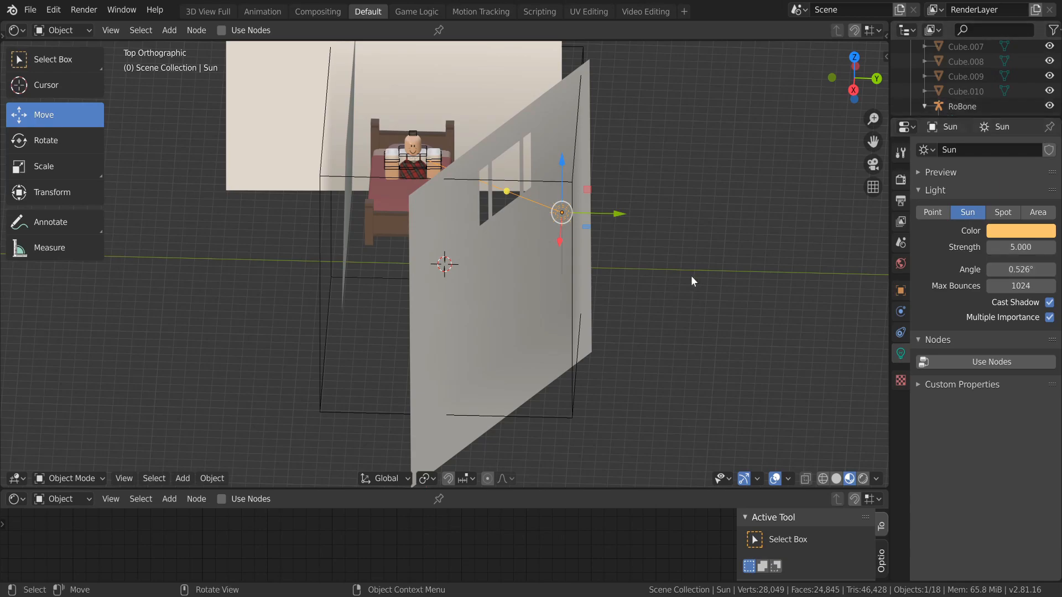
Look through the camera again and check the stronger sunlight in rendered shading
{"action": "key", "text": "KP_5"}
{"action": "key", "text": "KP_0"}
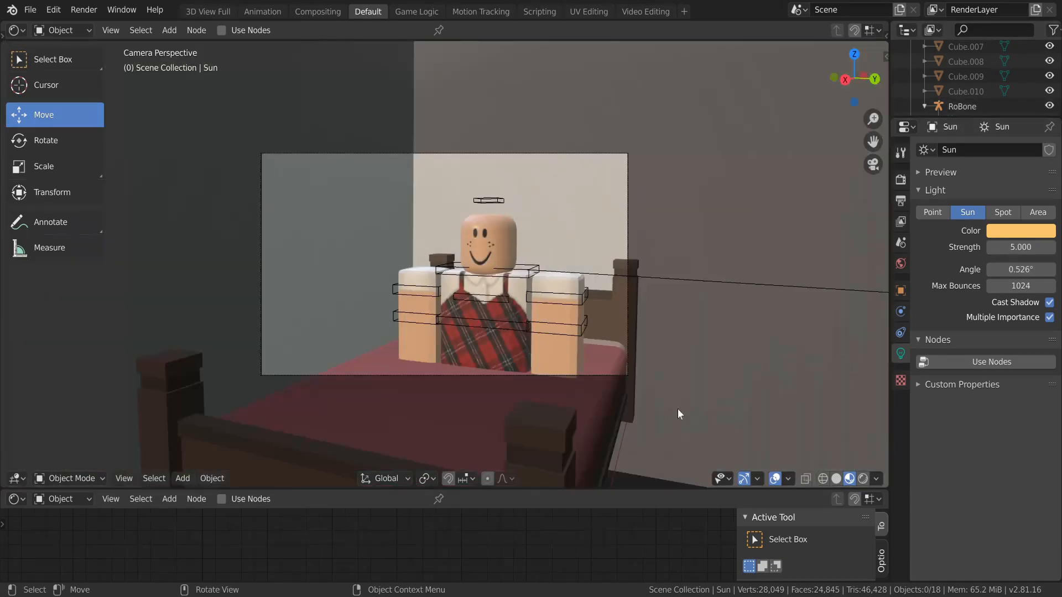
{"action": "left_click", "coordinate": [861, 477]}
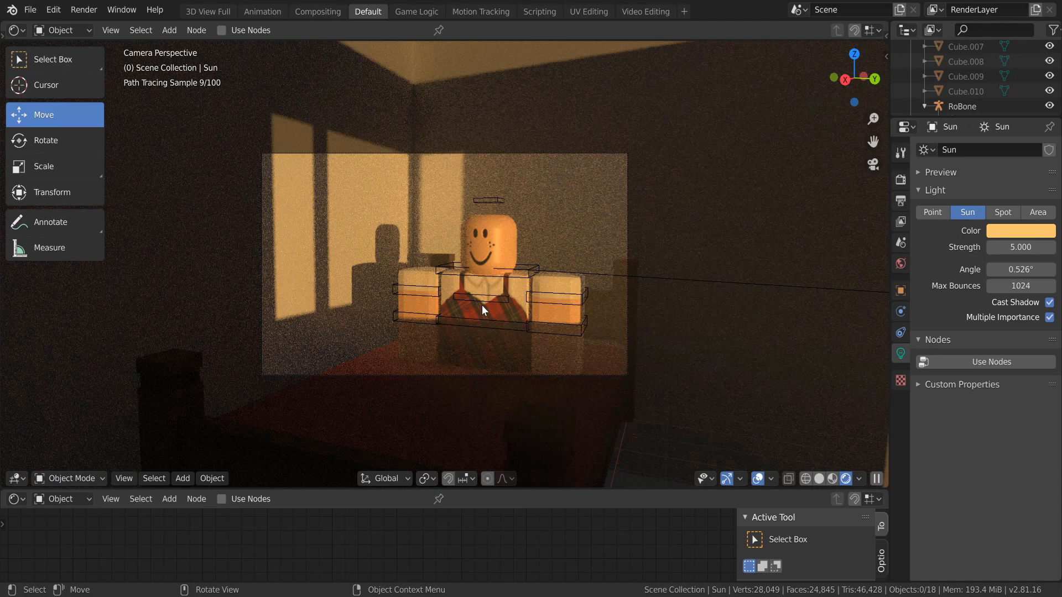
Try a bright blue colour on the Sun light
{"action": "left_click", "coordinate": [1028, 233]}
{"action": "left_click_drag", "start_coordinate": [1009, 127], "coordinate": [1001, 38]}
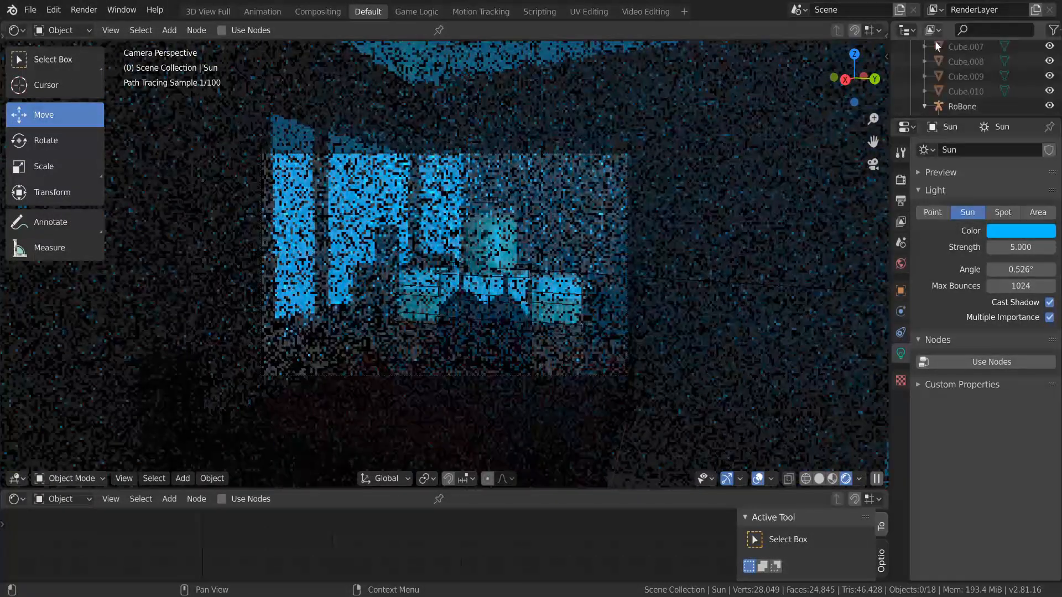
Set the Sun light's colour to a light warm yellow-orange
{"action": "left_click", "coordinate": [1007, 236]}
{"action": "mouse_move", "coordinate": [969, 124]}
{"action": "left_mouse_down"}
{"action": "mouse_move", "coordinate": [971, 95]}
{"action": "mouse_move", "coordinate": [966, 106]}
{"action": "left_mouse_up"}
{"action": "left_click", "coordinate": [990, 232]}
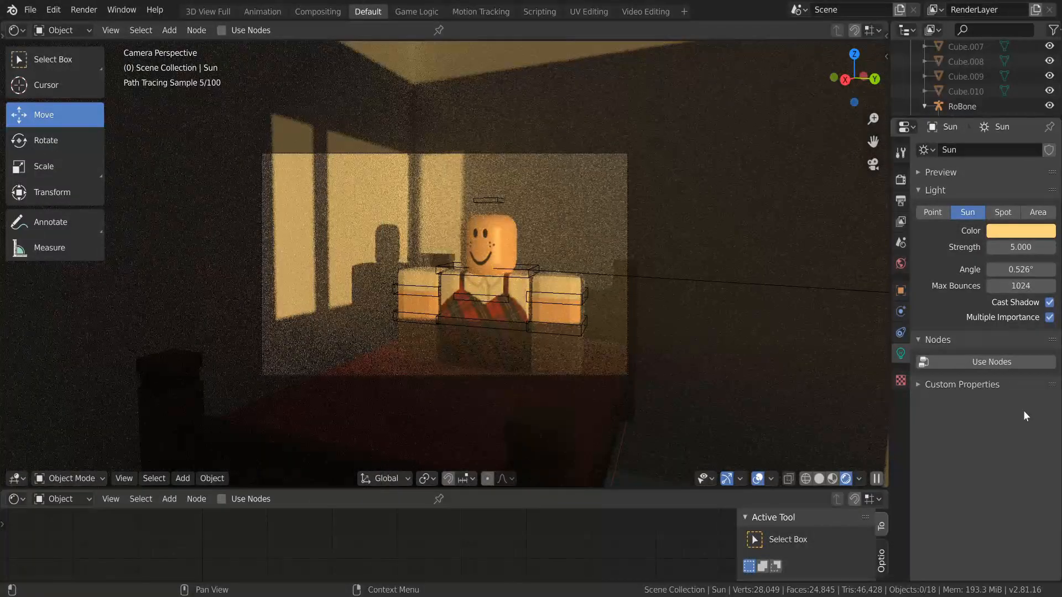